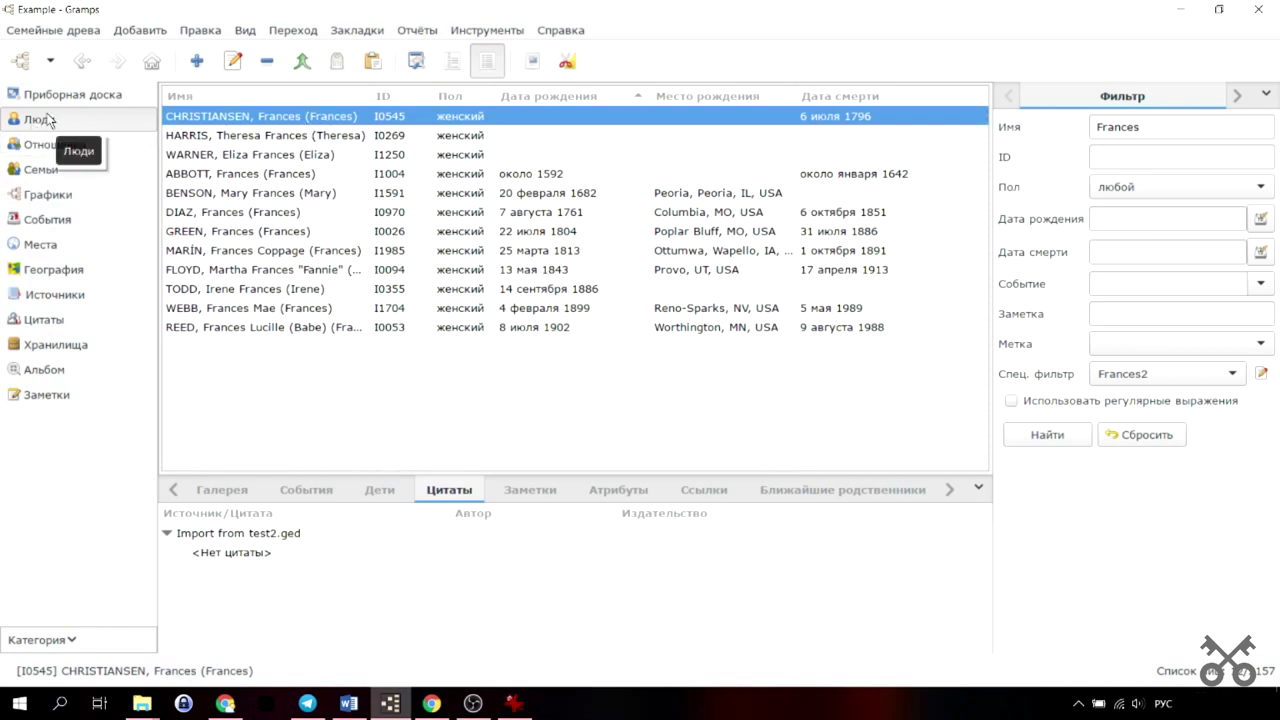
Show the charts as a pedigree (Родословная) and examine the details of the people in the earliest generations.
click(37, 199)
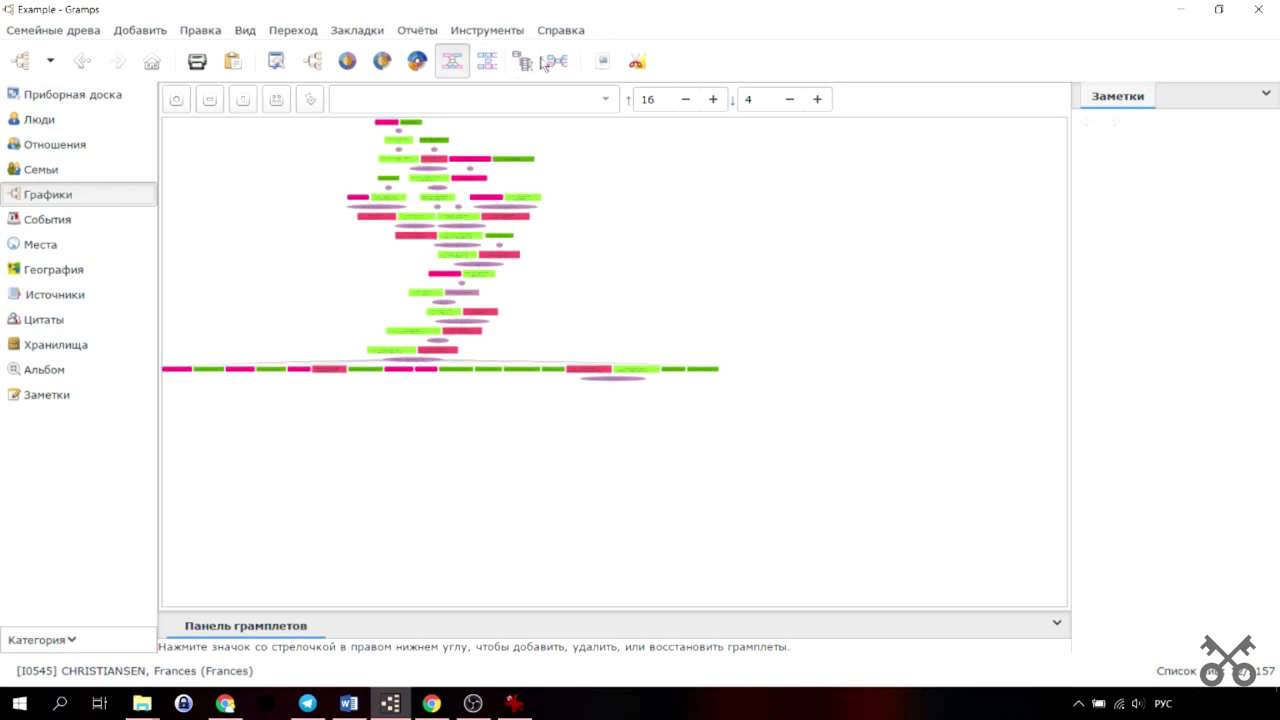
click(326, 70)
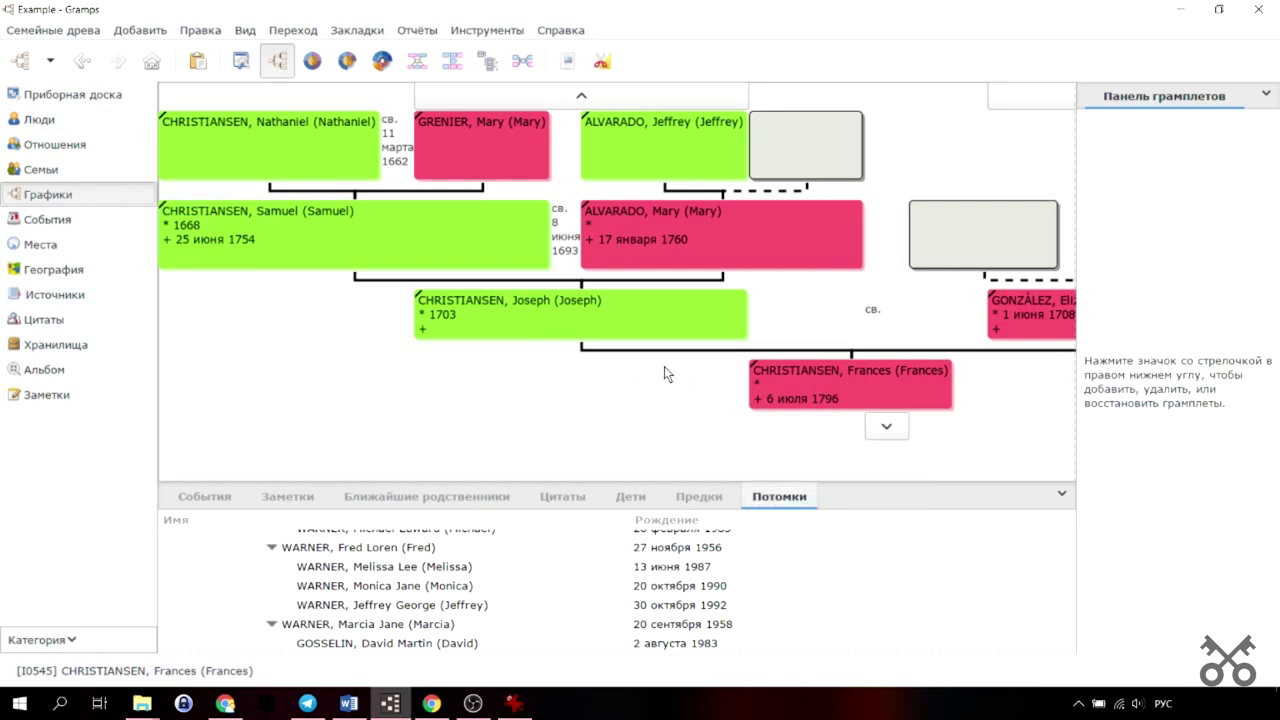
mouse_move(373, 240)
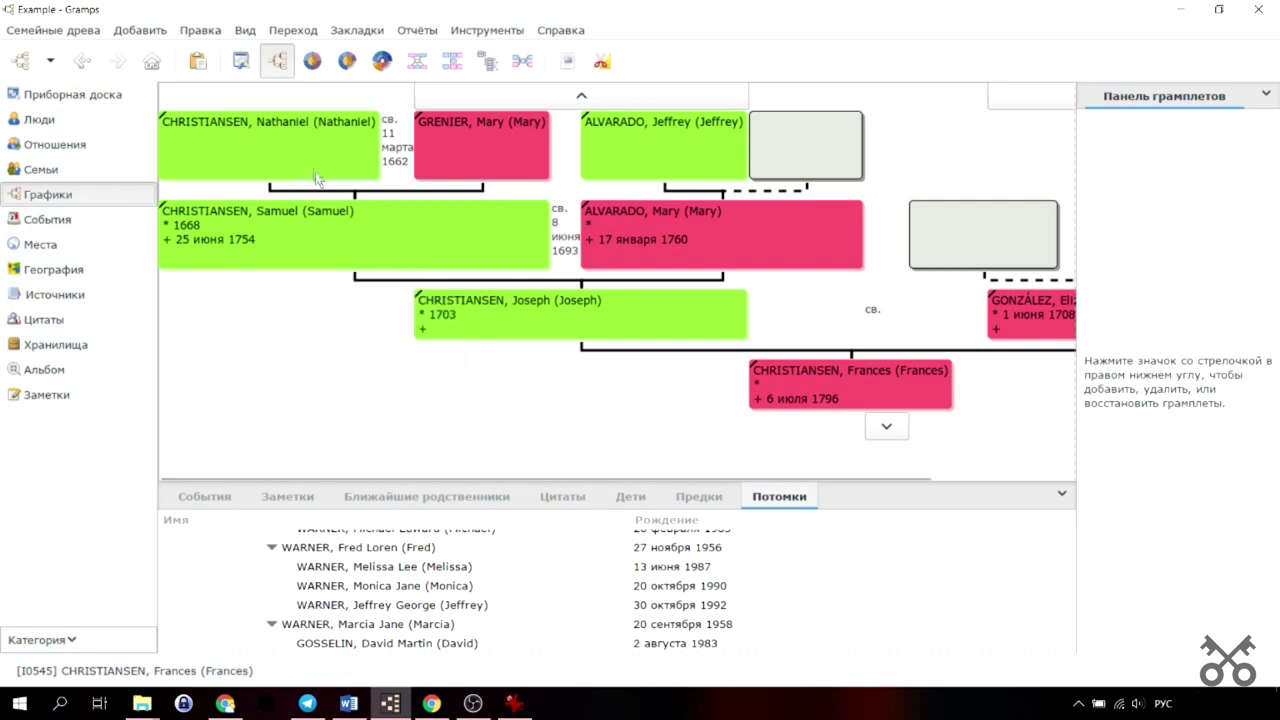
mouse_move(270, 143)
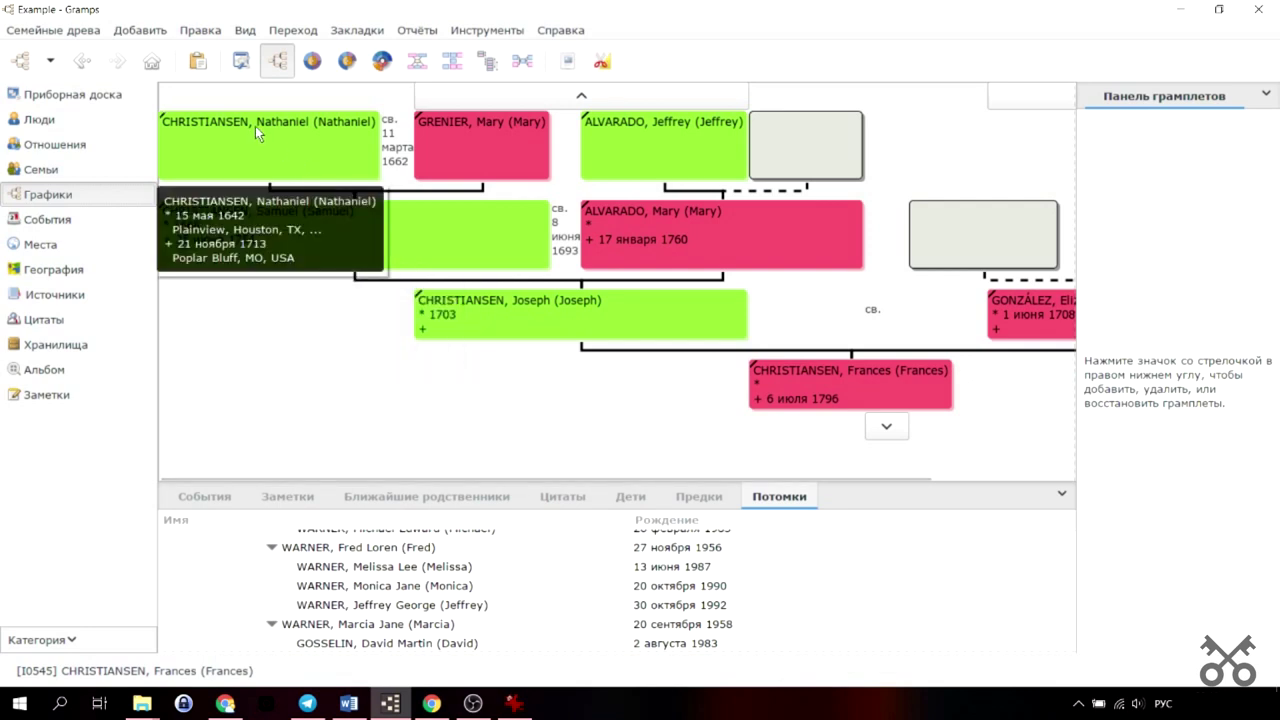
Examine the colour scheme and box colours for graphical views in the program preferences and close them.
click(203, 31)
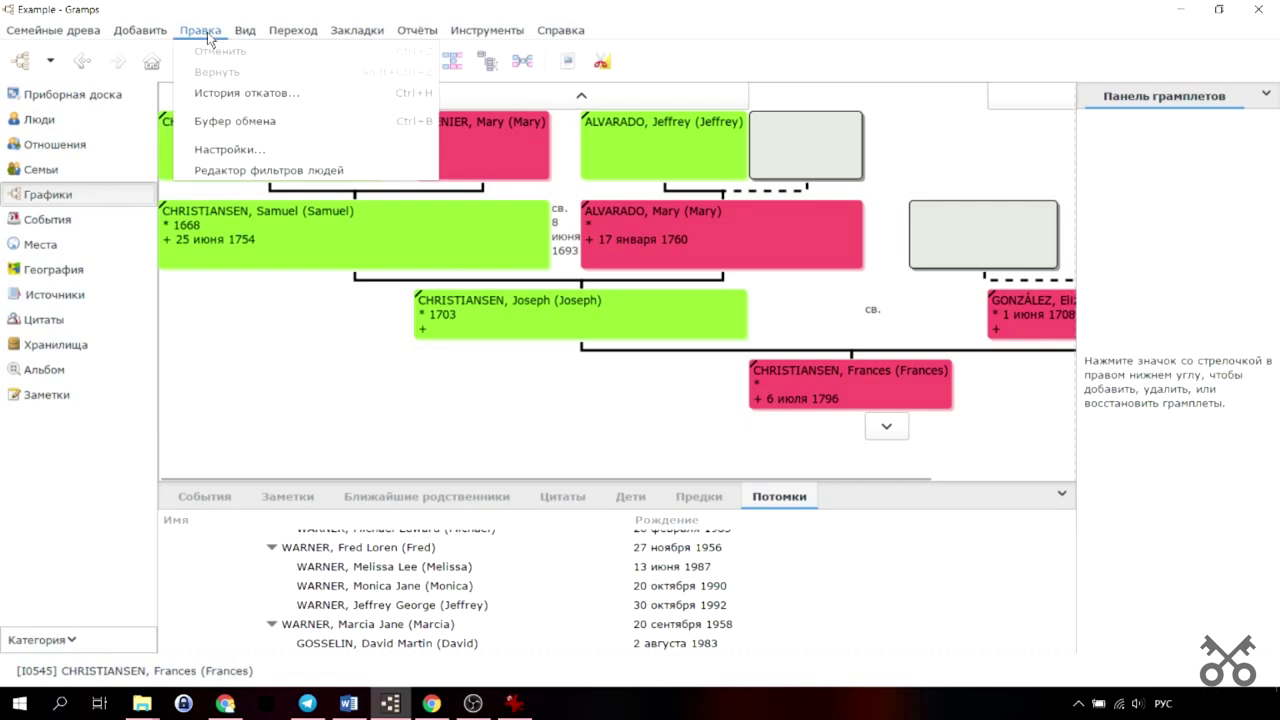
click(230, 149)
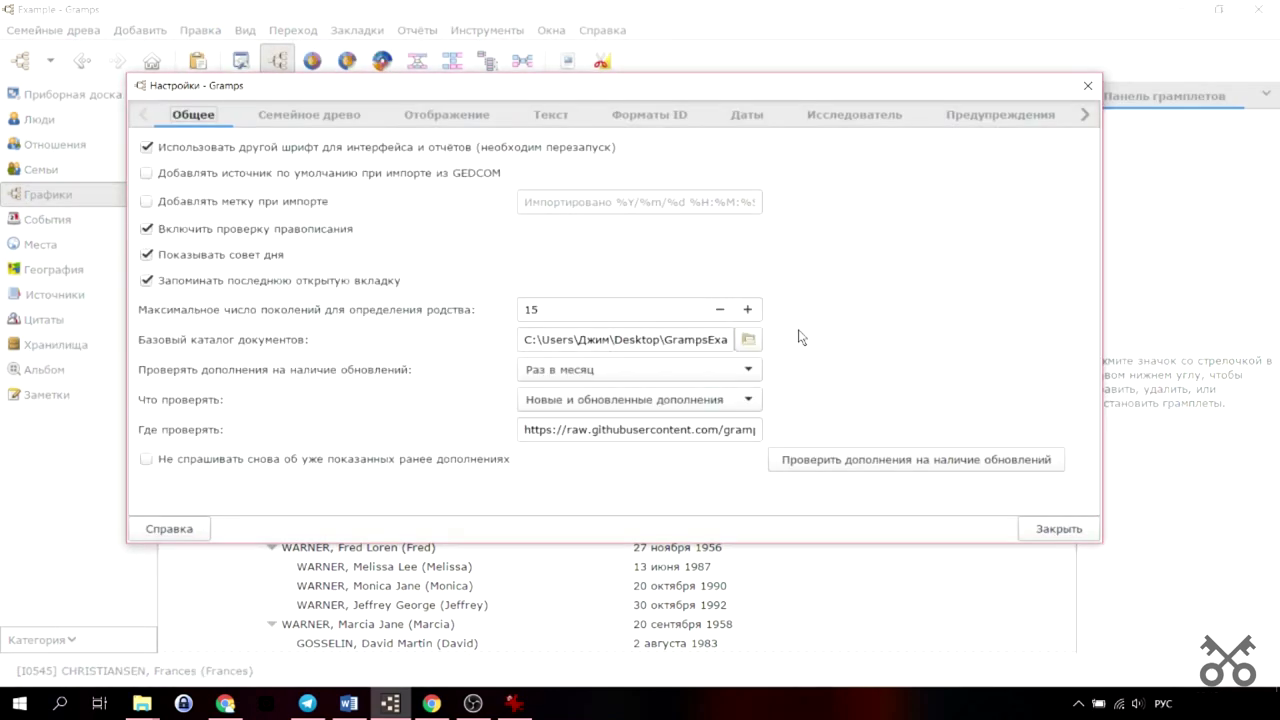
drag(1081, 118, 1081, 118)
click(572, 170)
click(515, 169)
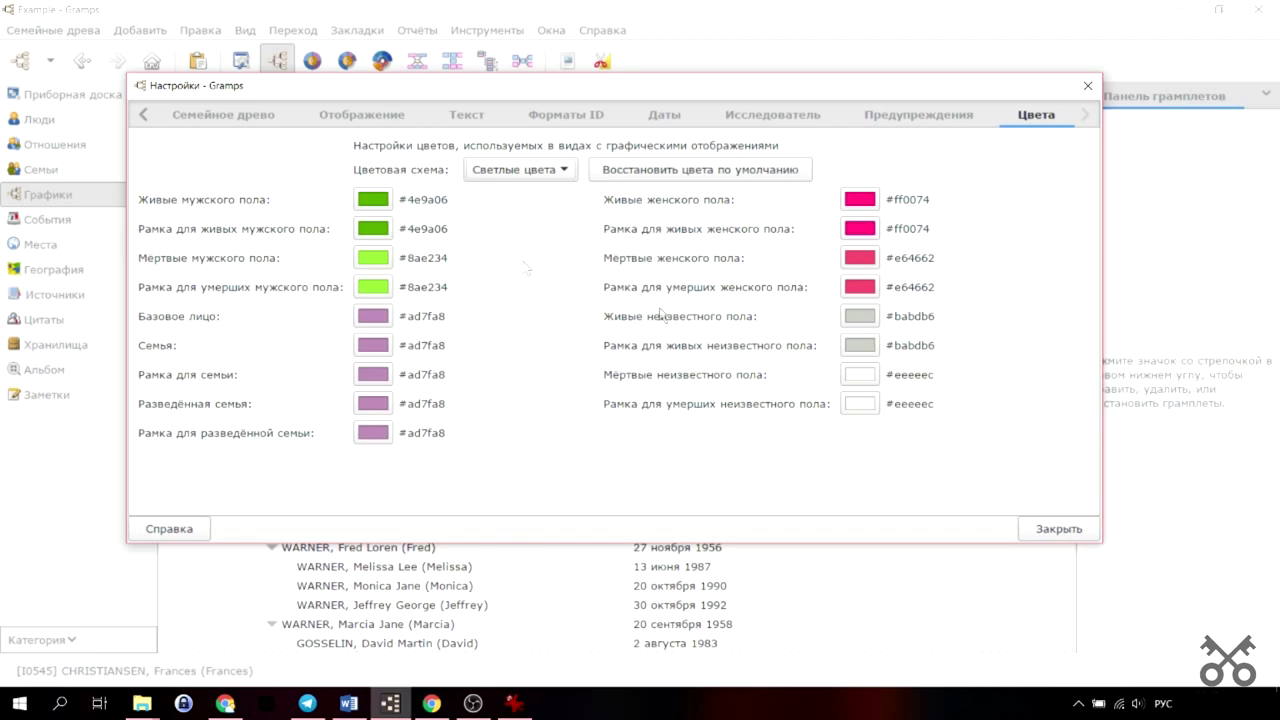
click(1052, 529)
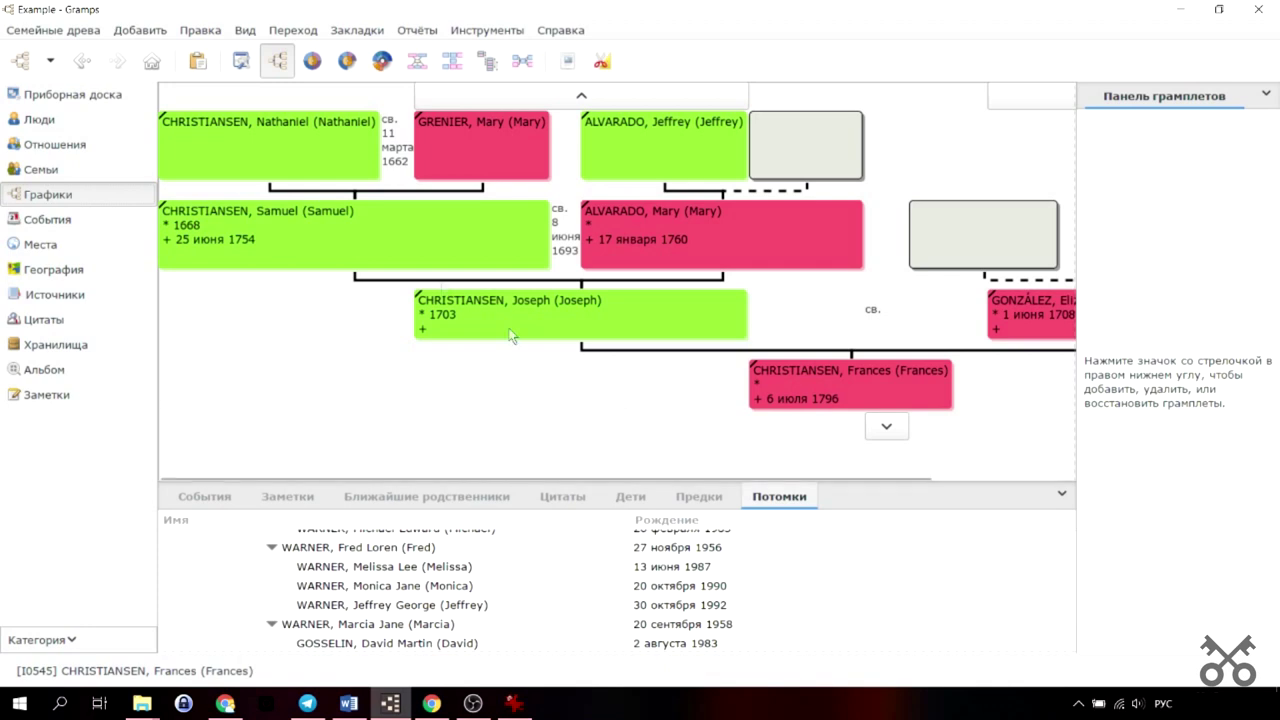
Open the configuration of the pedigree view and set the tree direction to Горизонтально (→).
click(241, 62)
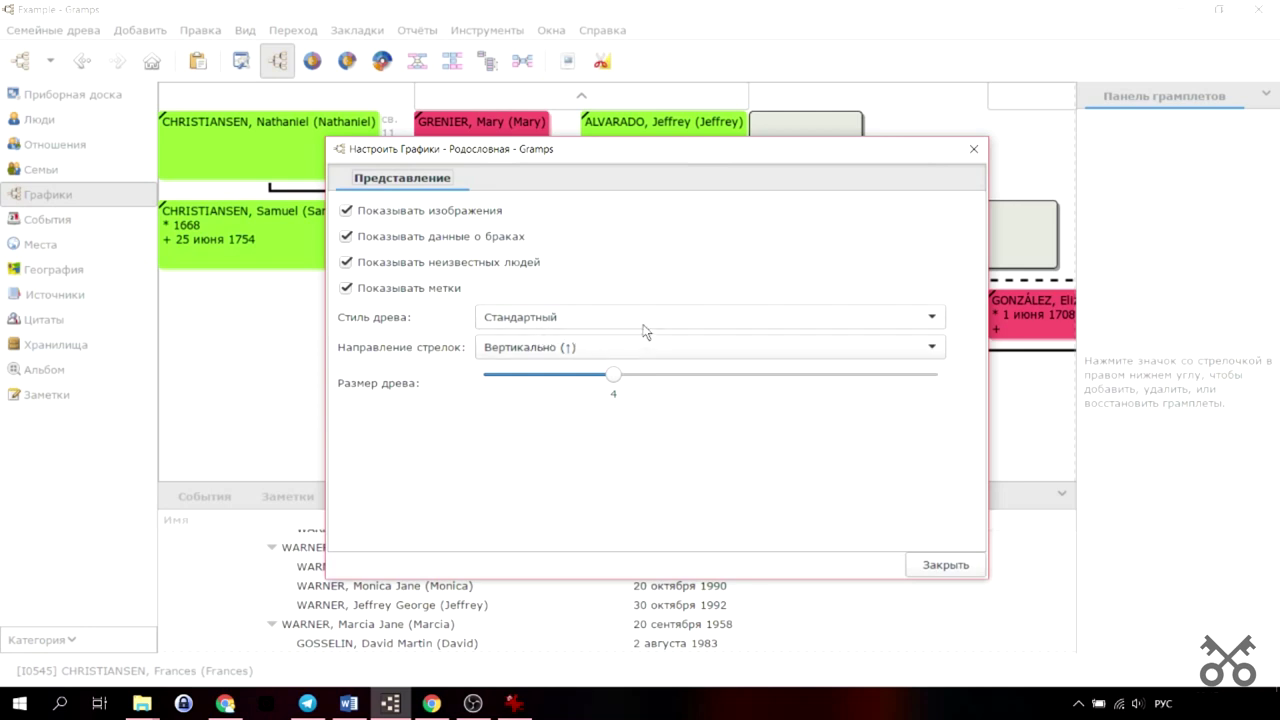
click(610, 352)
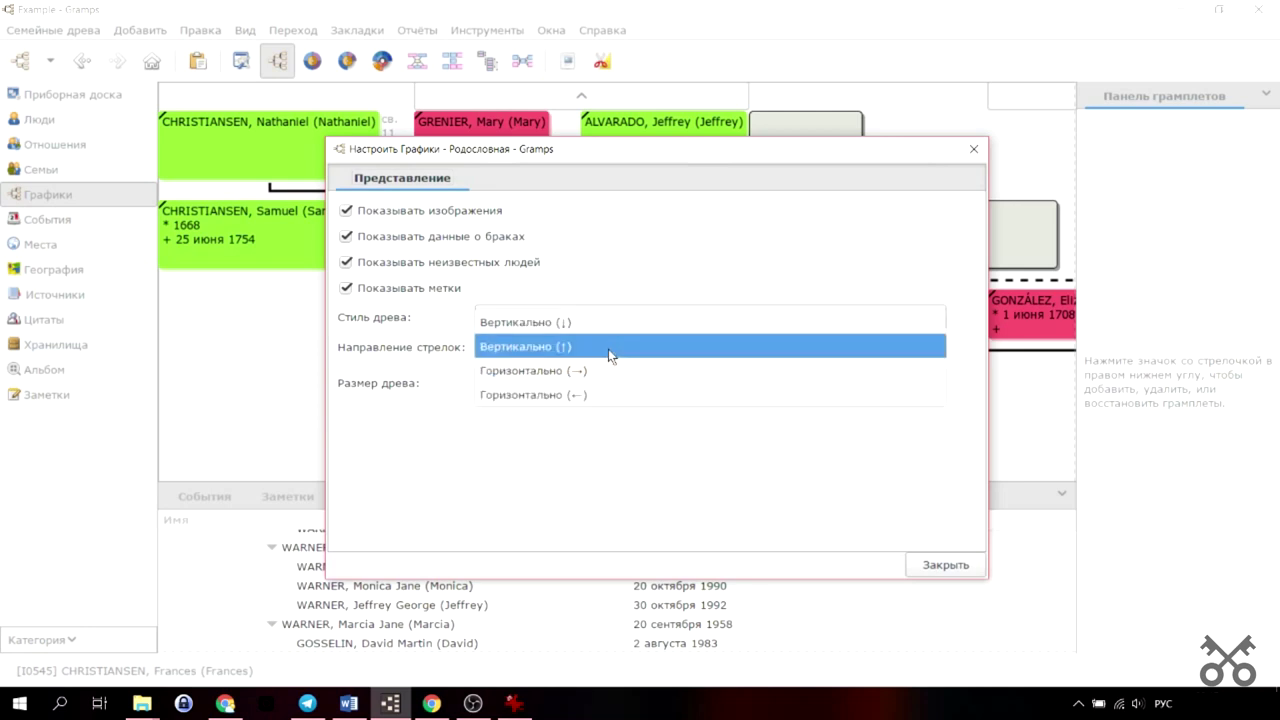
click(605, 370)
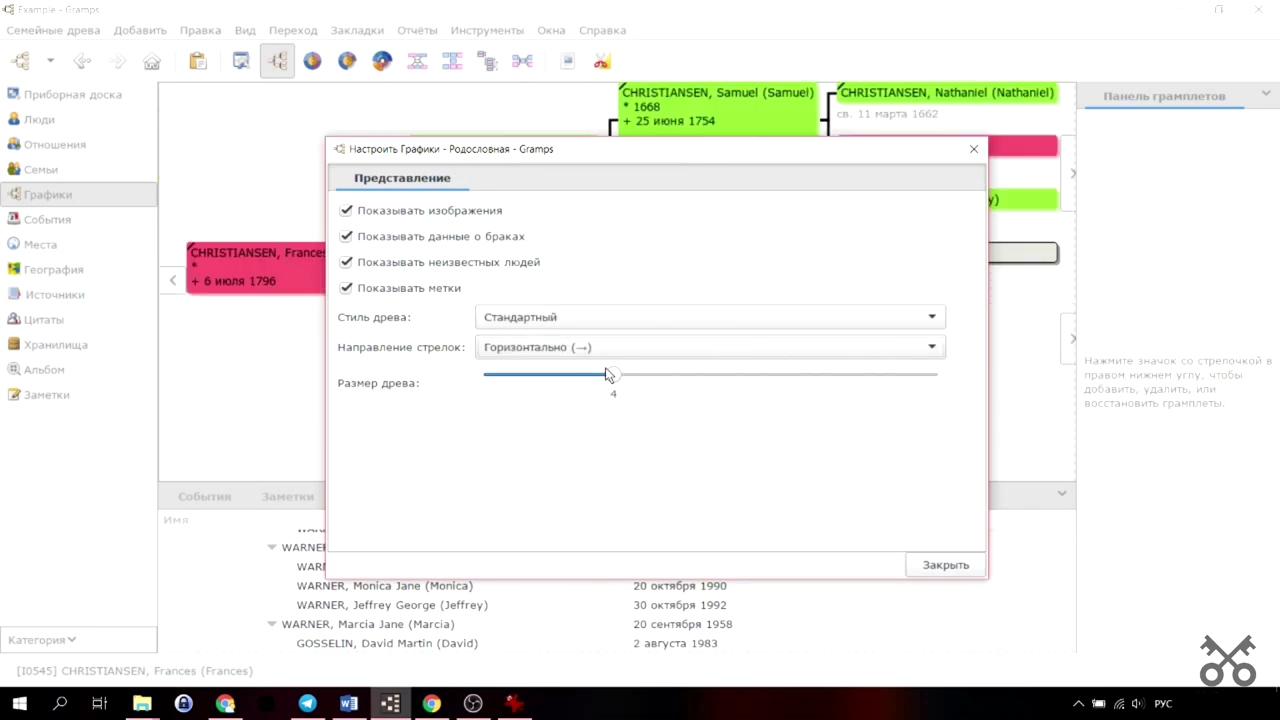
Compare the pedigree in the directions Горизонтально (←), Горизонтально (→) and Вертикально (↑), keeping the chart uncovered by the dialog.
drag(762, 149, 912, 381)
click(737, 580)
click(737, 603)
click(737, 580)
click(740, 553)
click(739, 581)
click(737, 603)
click(737, 580)
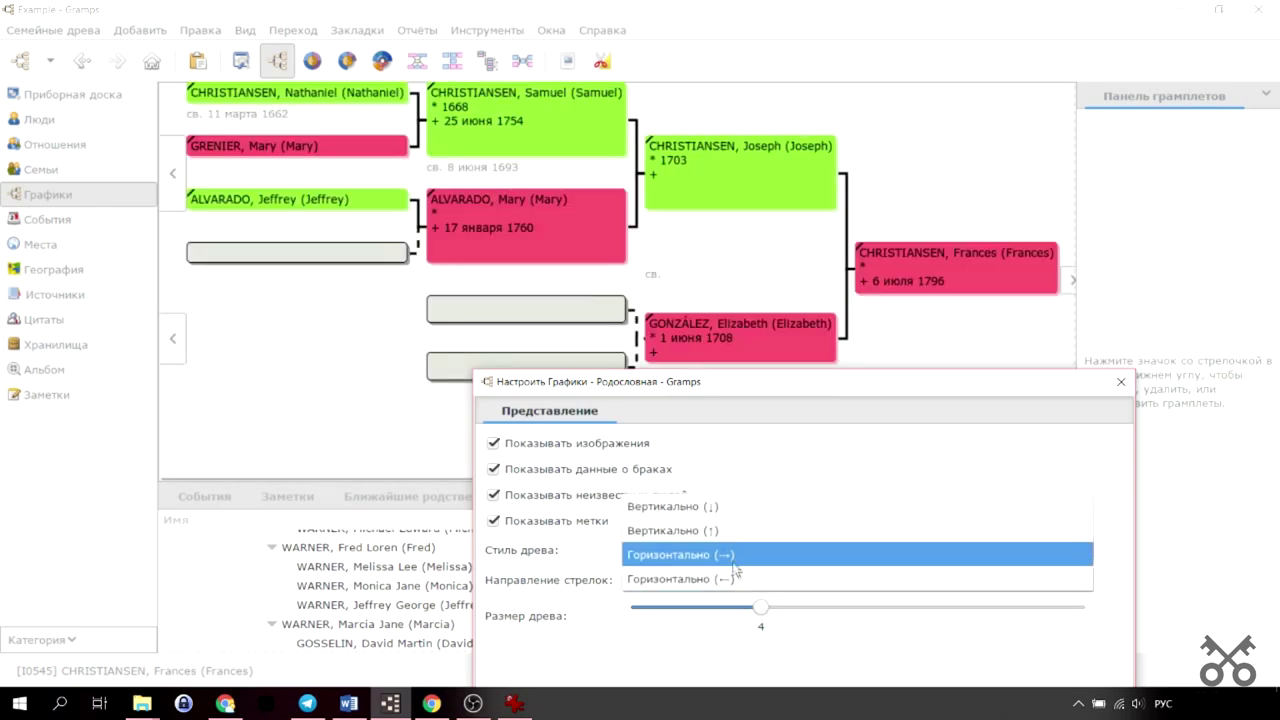
click(735, 552)
click(733, 580)
click(729, 564)
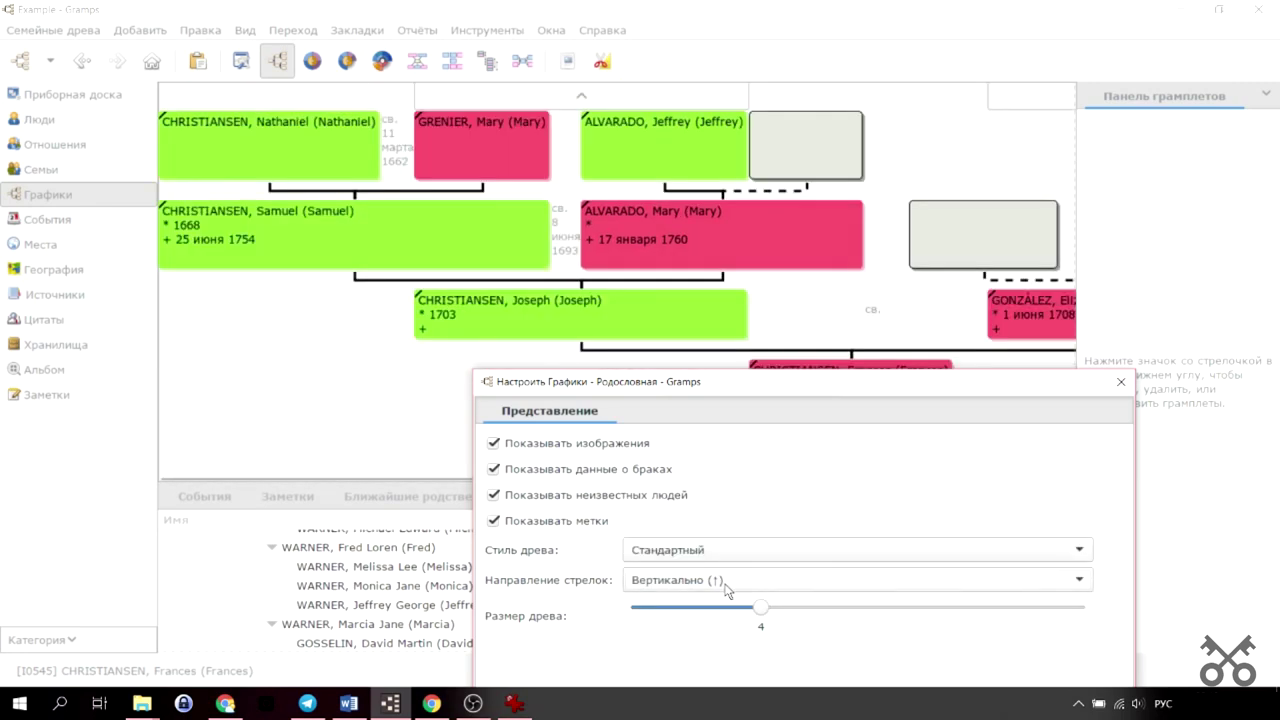
Set the pedigree's tree direction to Вертикально (↓).
click(729, 582)
click(726, 562)
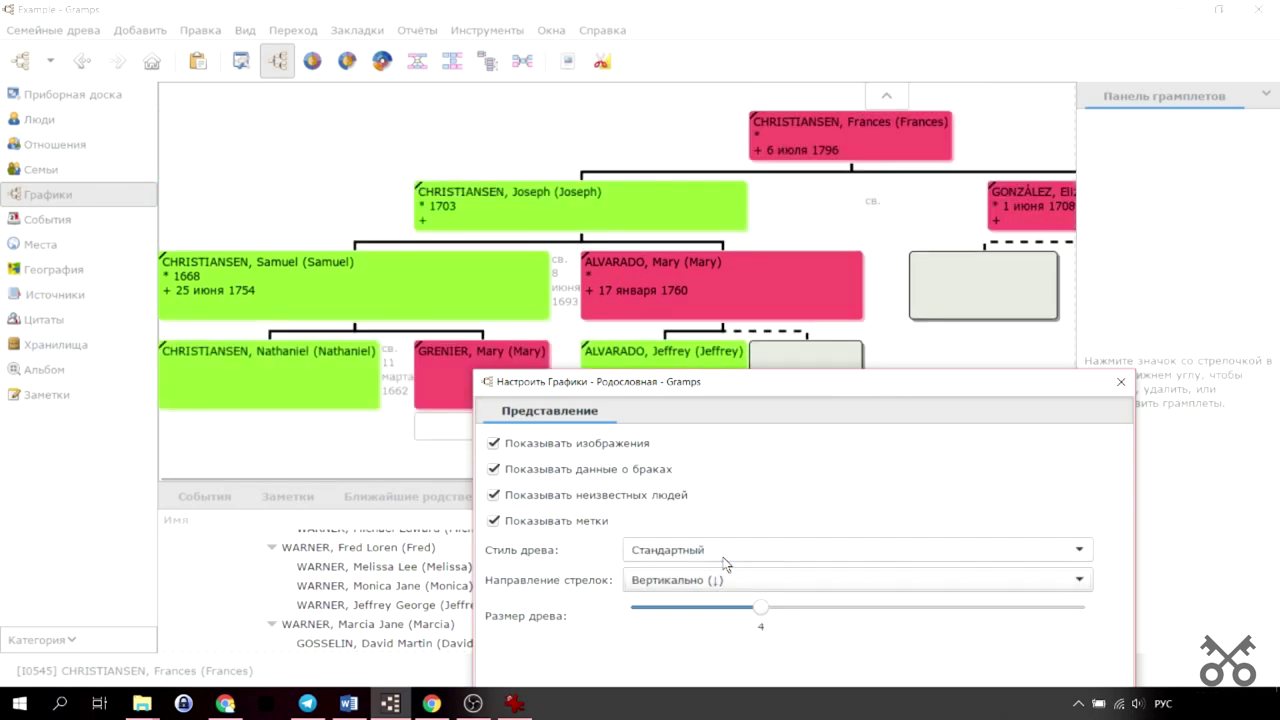
drag(682, 388, 575, 216)
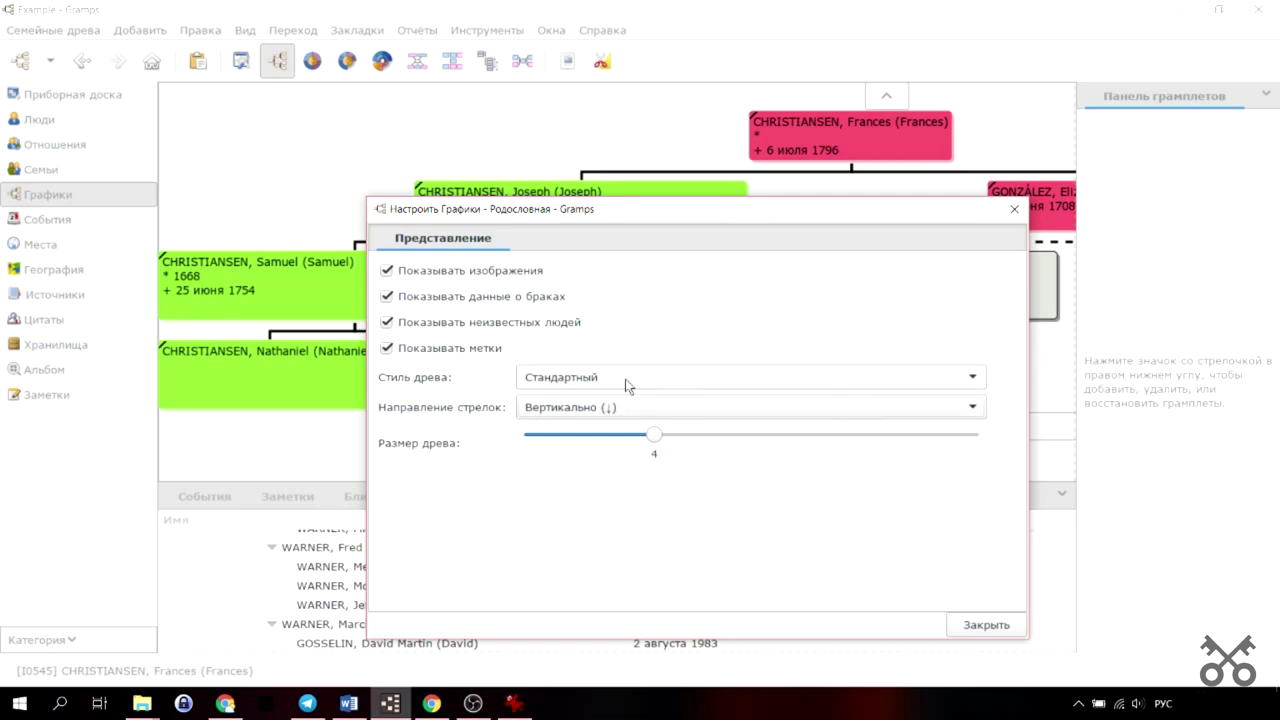
Try the tree styles Компактный and Расширенный on the pedigree, keeping the chart visible for comparison.
drag(669, 211, 676, 368)
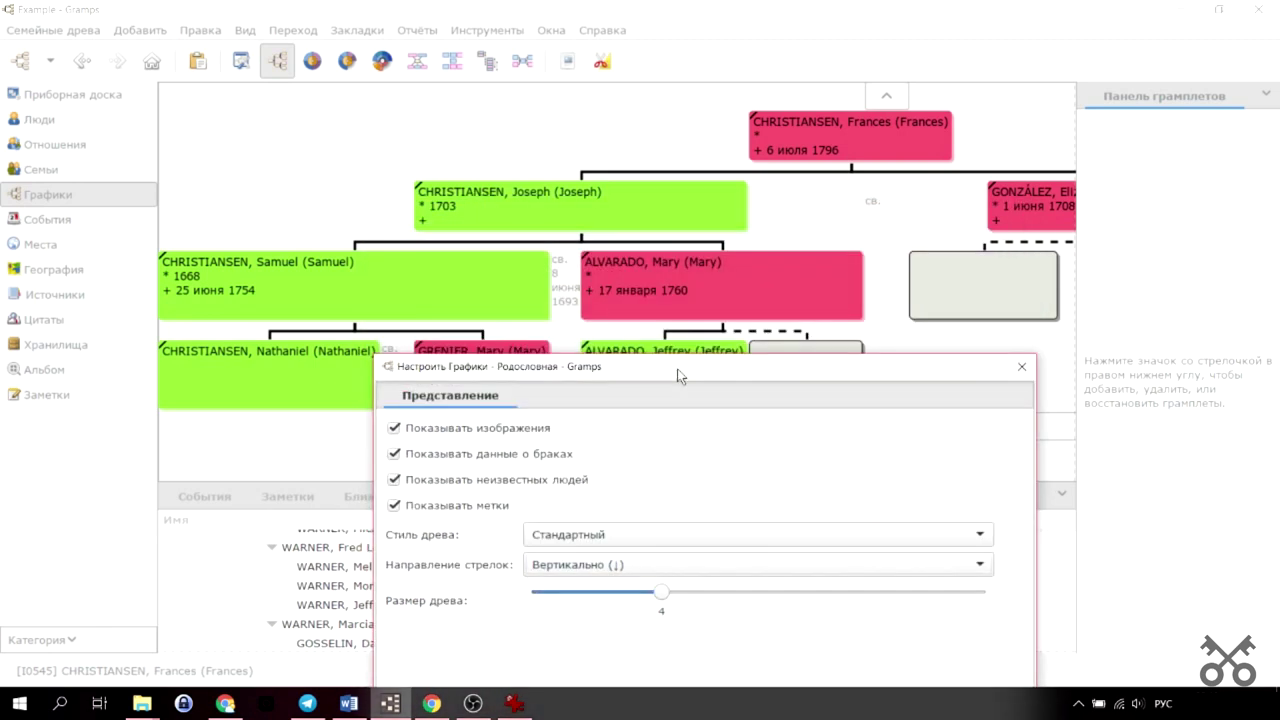
click(627, 531)
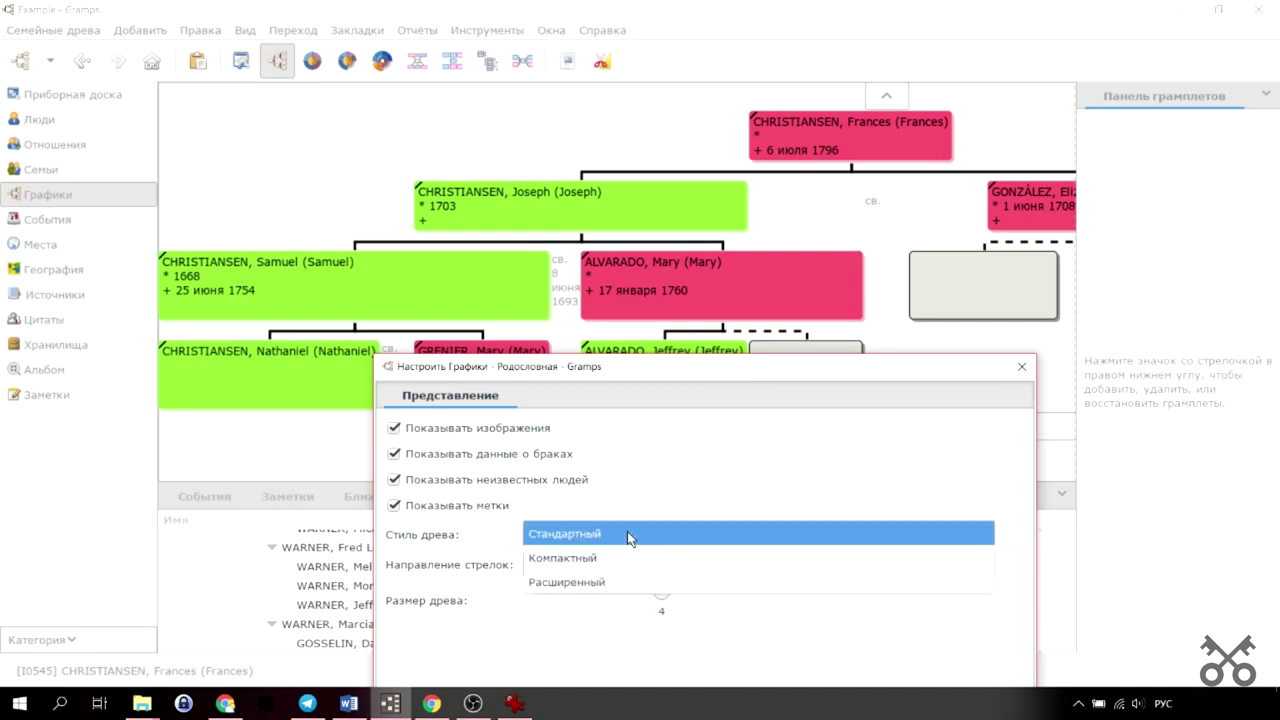
click(627, 560)
click(644, 530)
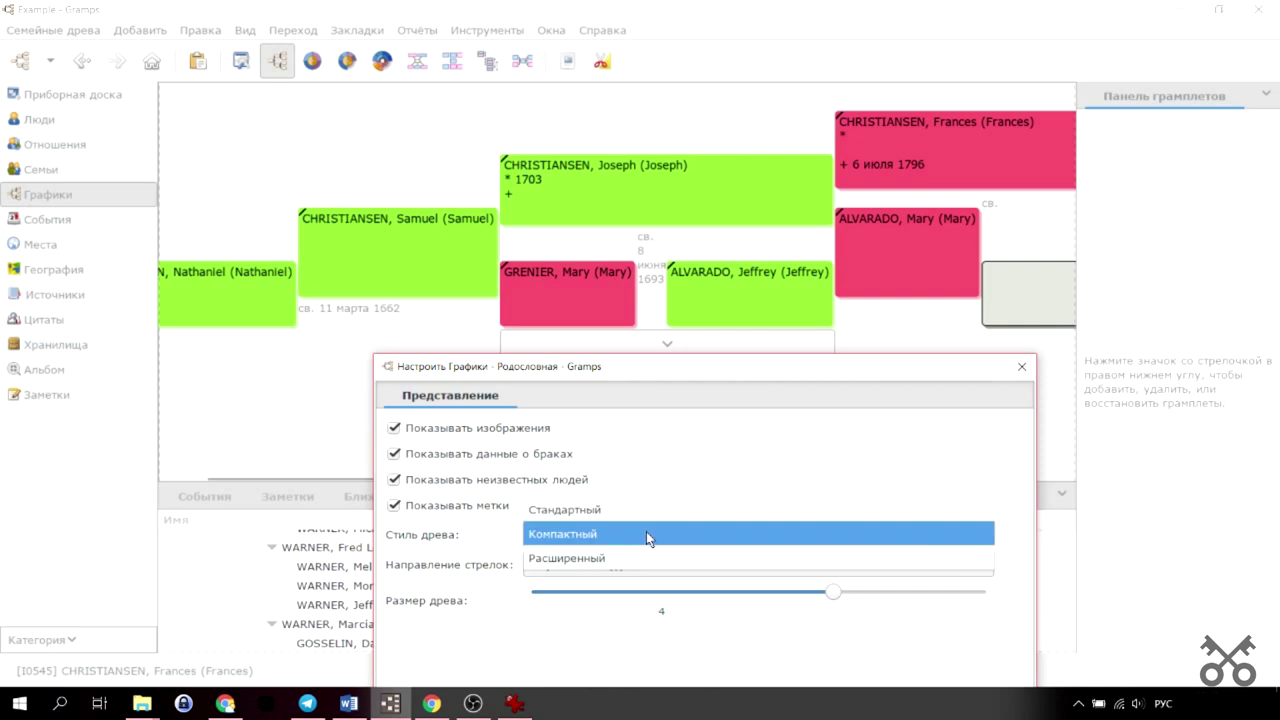
click(642, 560)
click(649, 531)
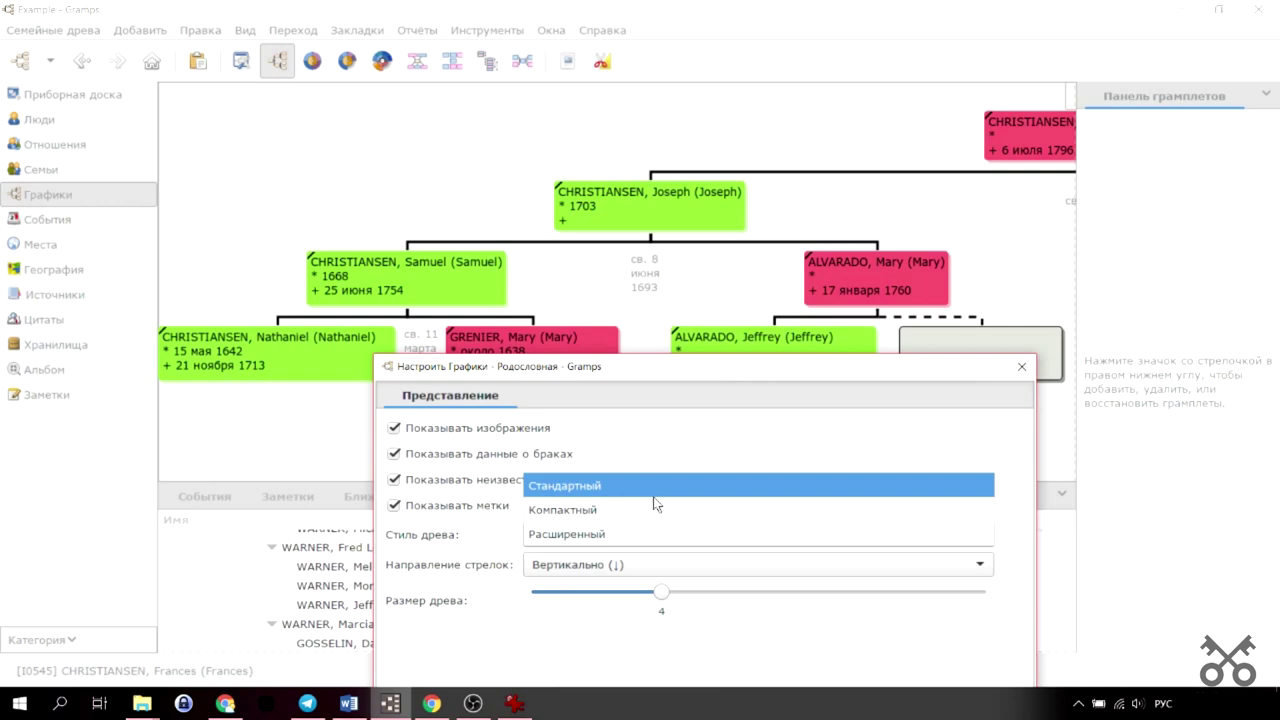
click(656, 508)
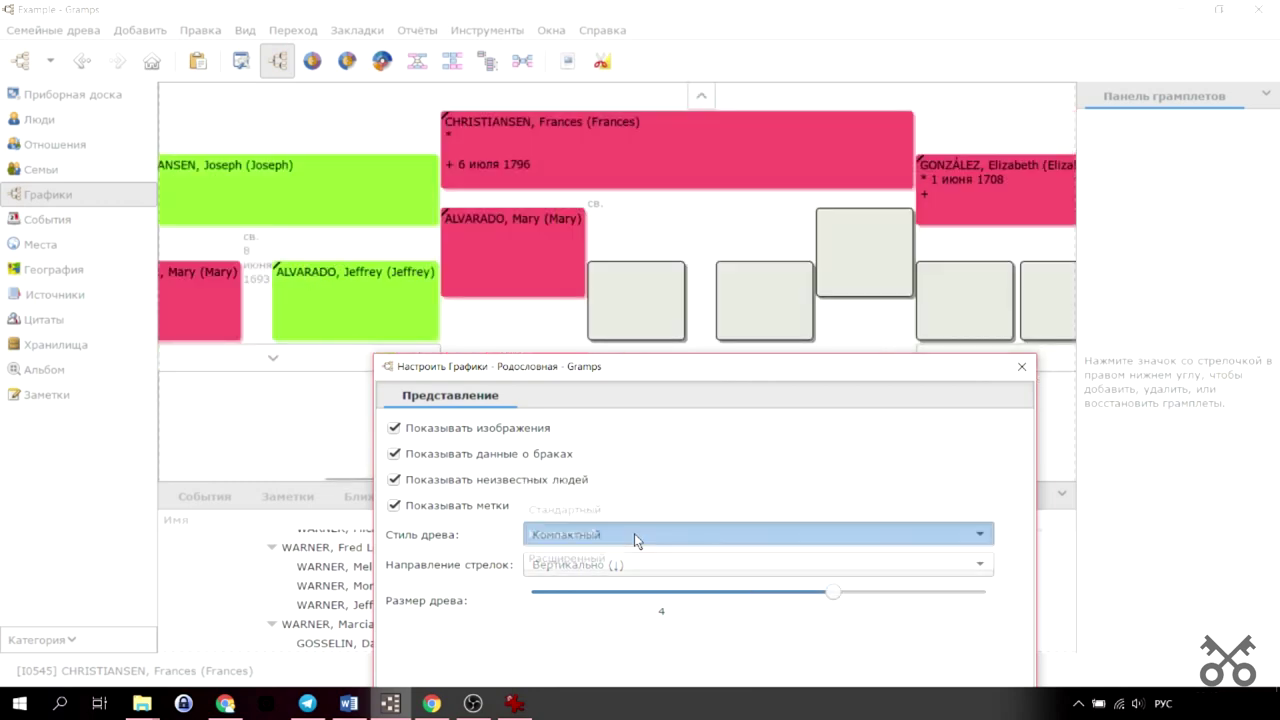
Set the tree style back to Стандартный and close the pedigree view configuration.
click(630, 533)
click(630, 508)
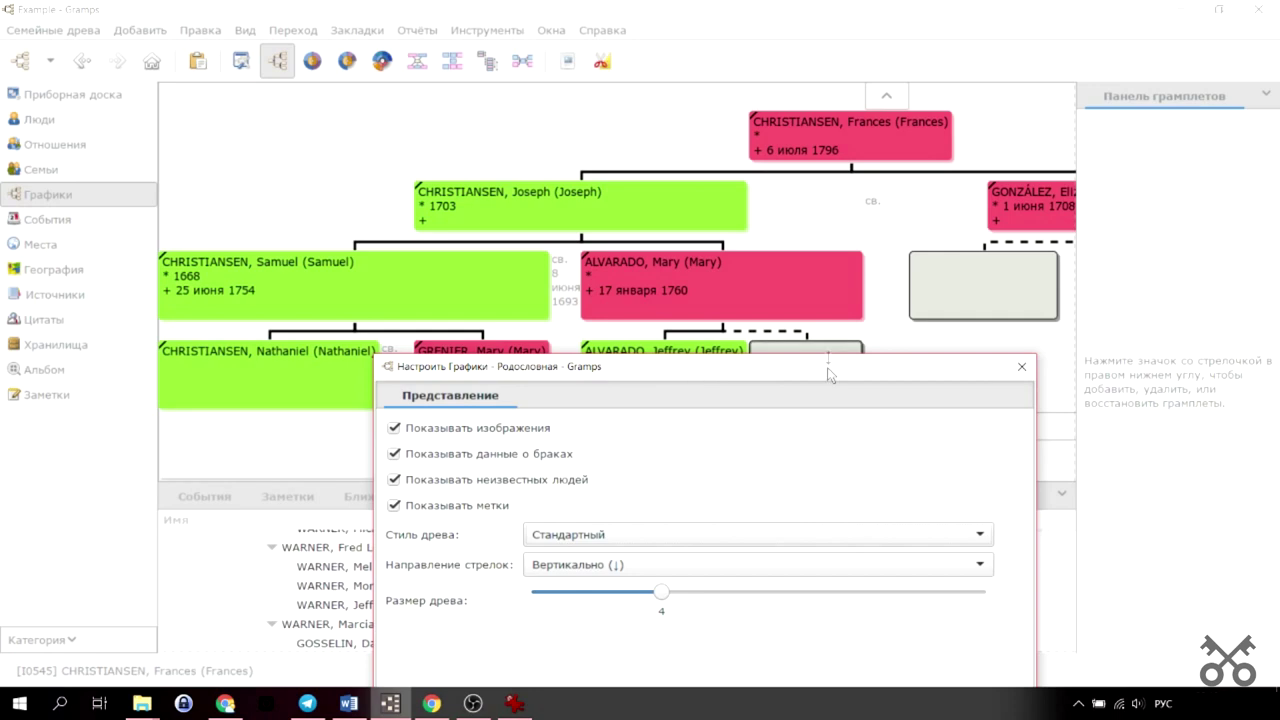
drag(940, 370, 846, 175)
click(902, 577)
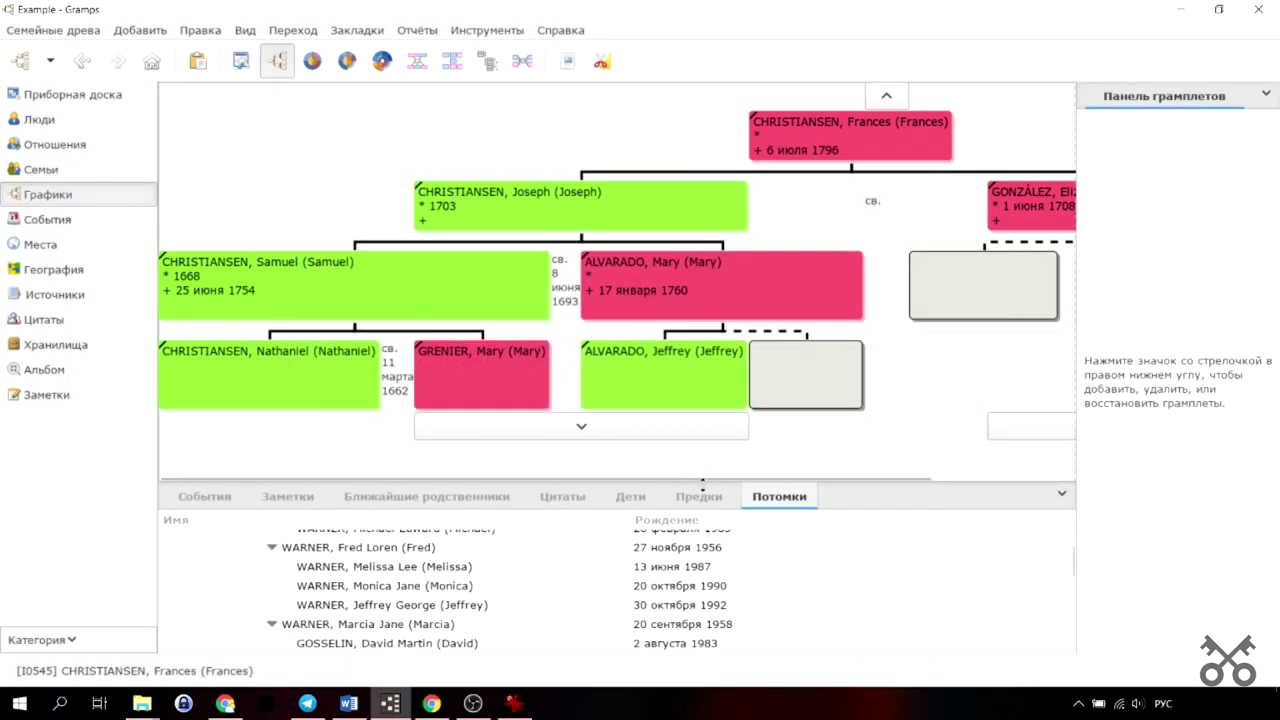
Look across the whole pedigree and move two generations back along the paternal line.
drag(551, 477, 697, 477)
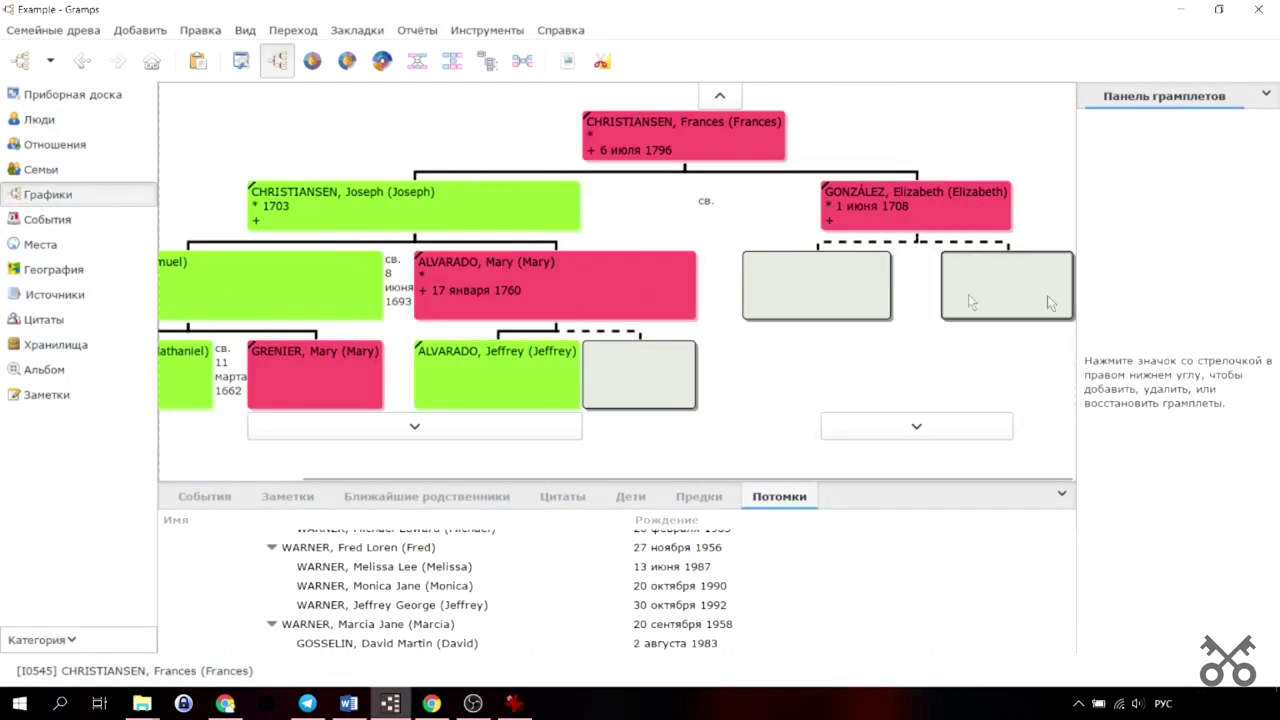
drag(656, 476, 462, 478)
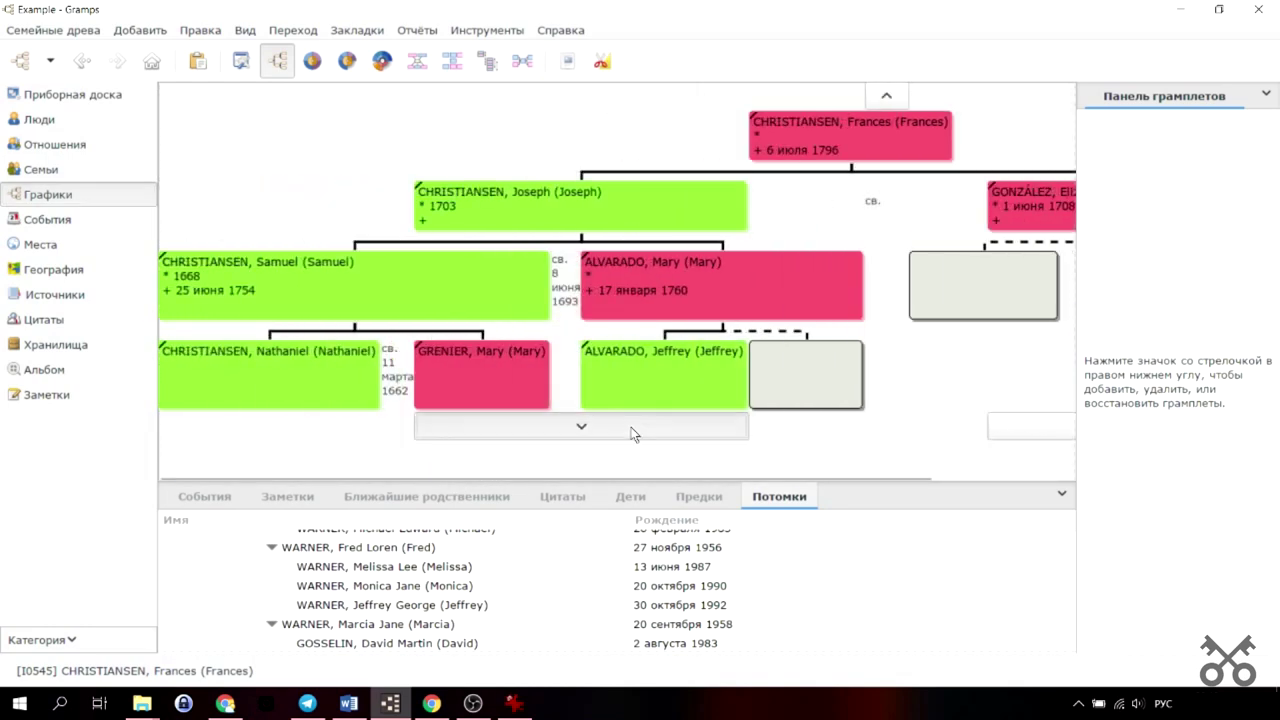
click(575, 428)
click(642, 450)
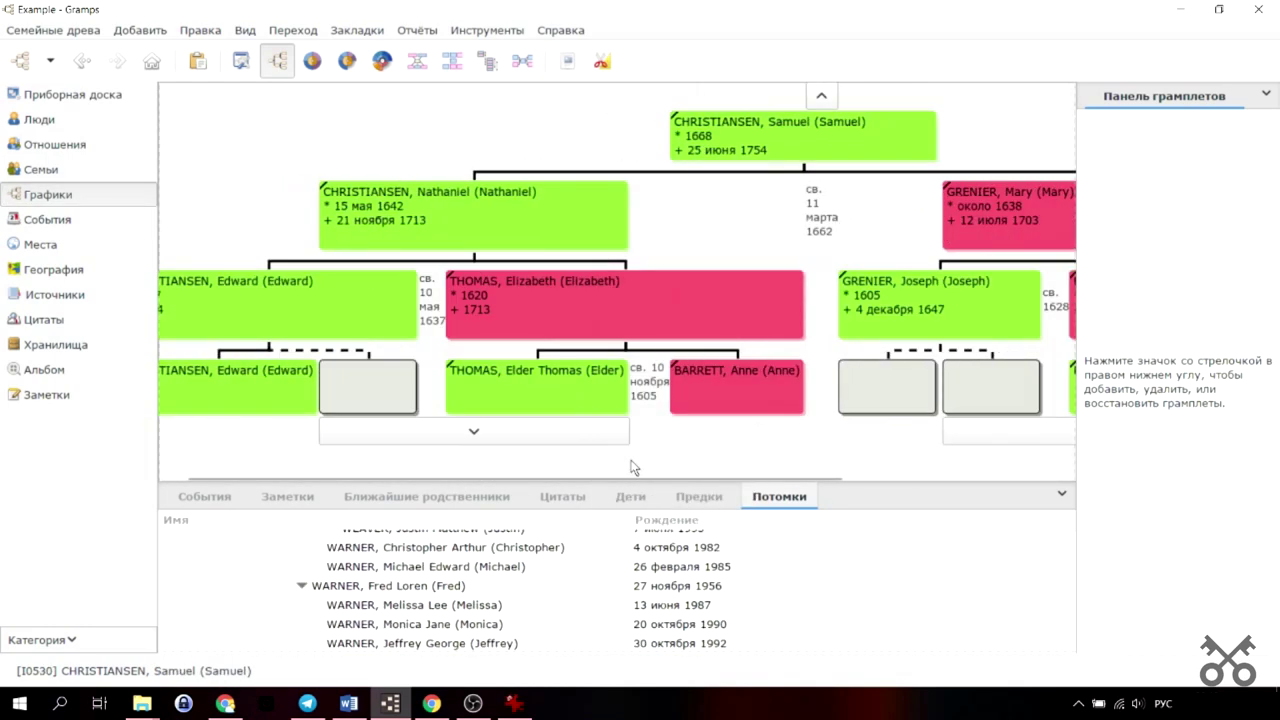
Move three generations down the pedigree to the son of the woman it originally started from.
click(828, 97)
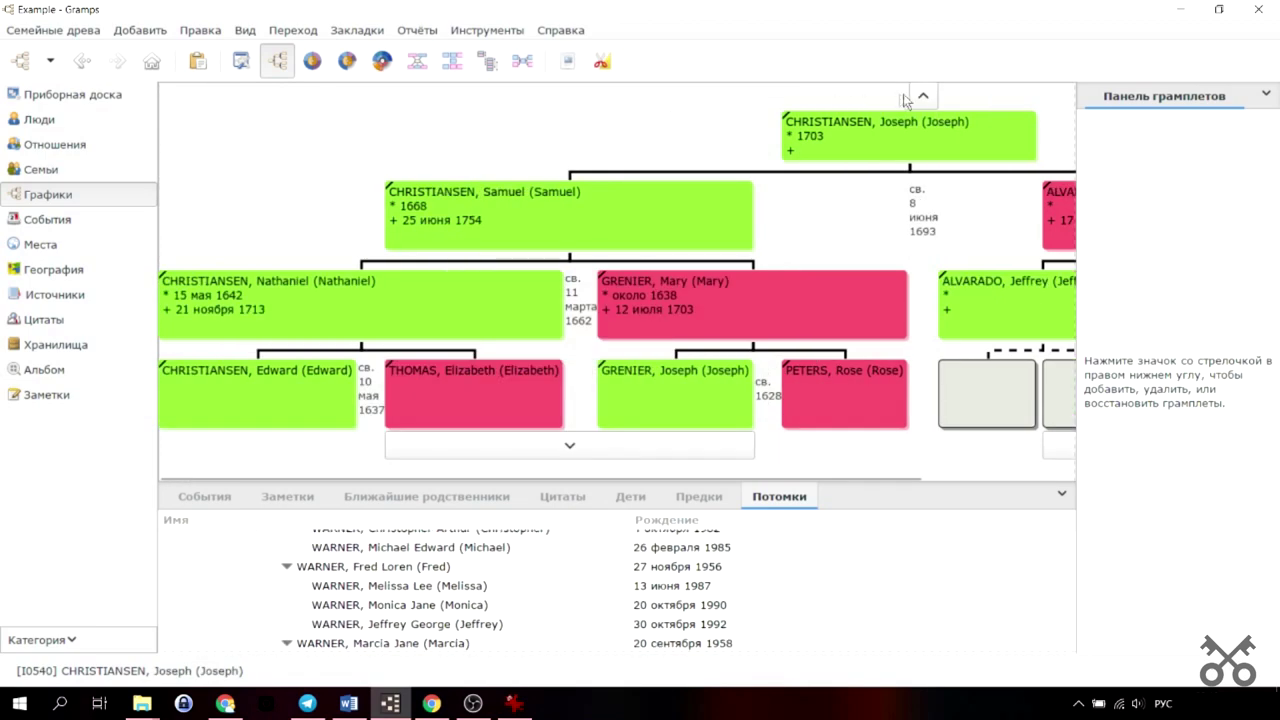
click(918, 94)
click(889, 96)
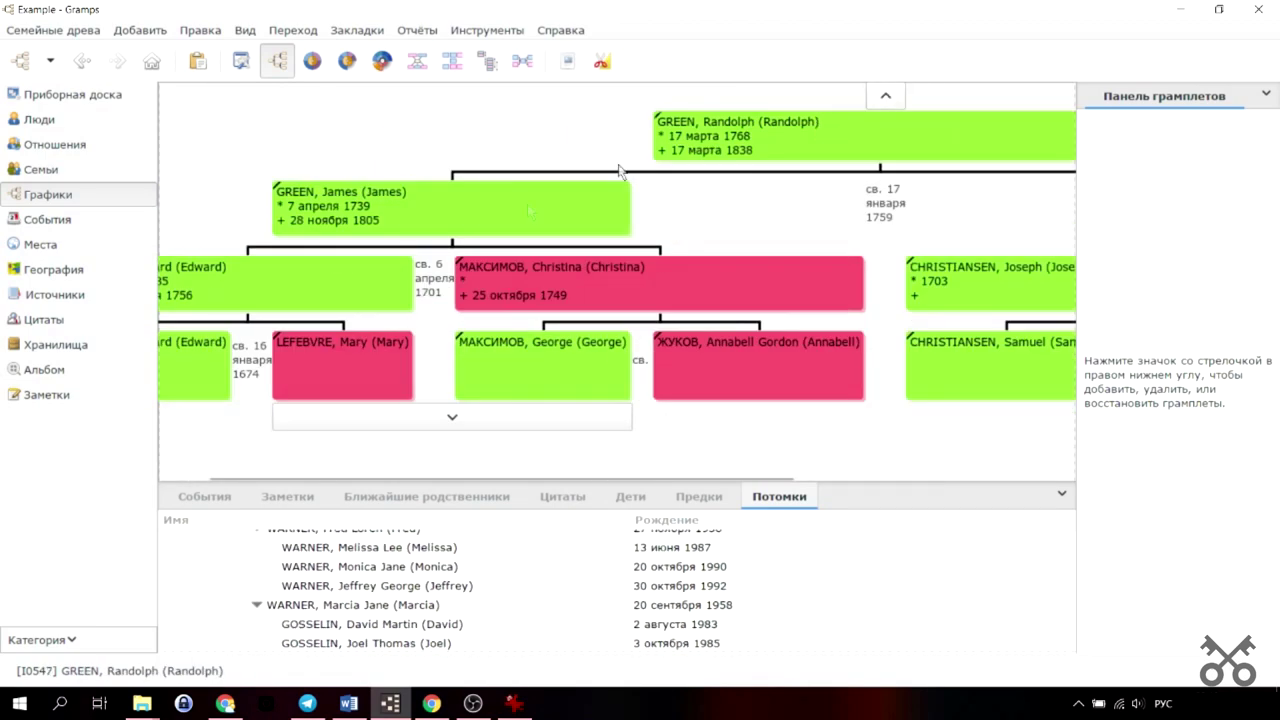
Set the pedigree's tree size to 5 in the view configuration and close it.
click(241, 62)
drag(591, 165, 600, 343)
drag(583, 570, 622, 568)
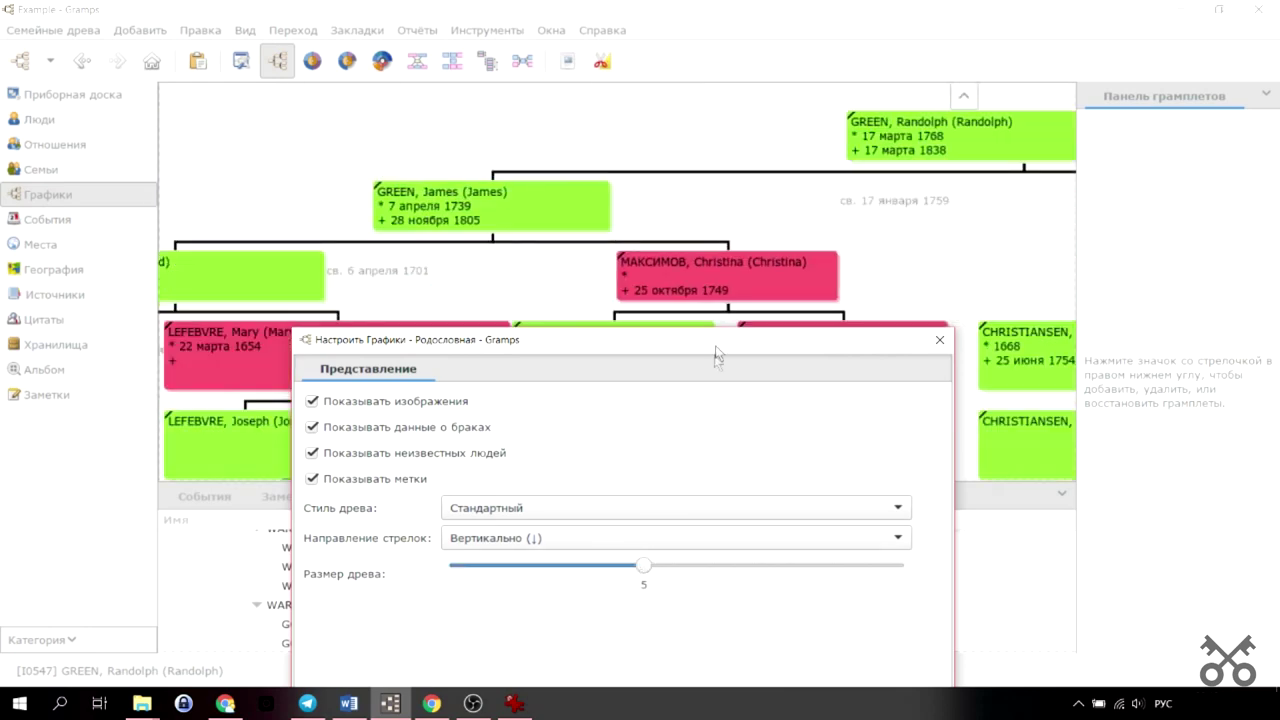
drag(714, 344, 649, 126)
click(845, 531)
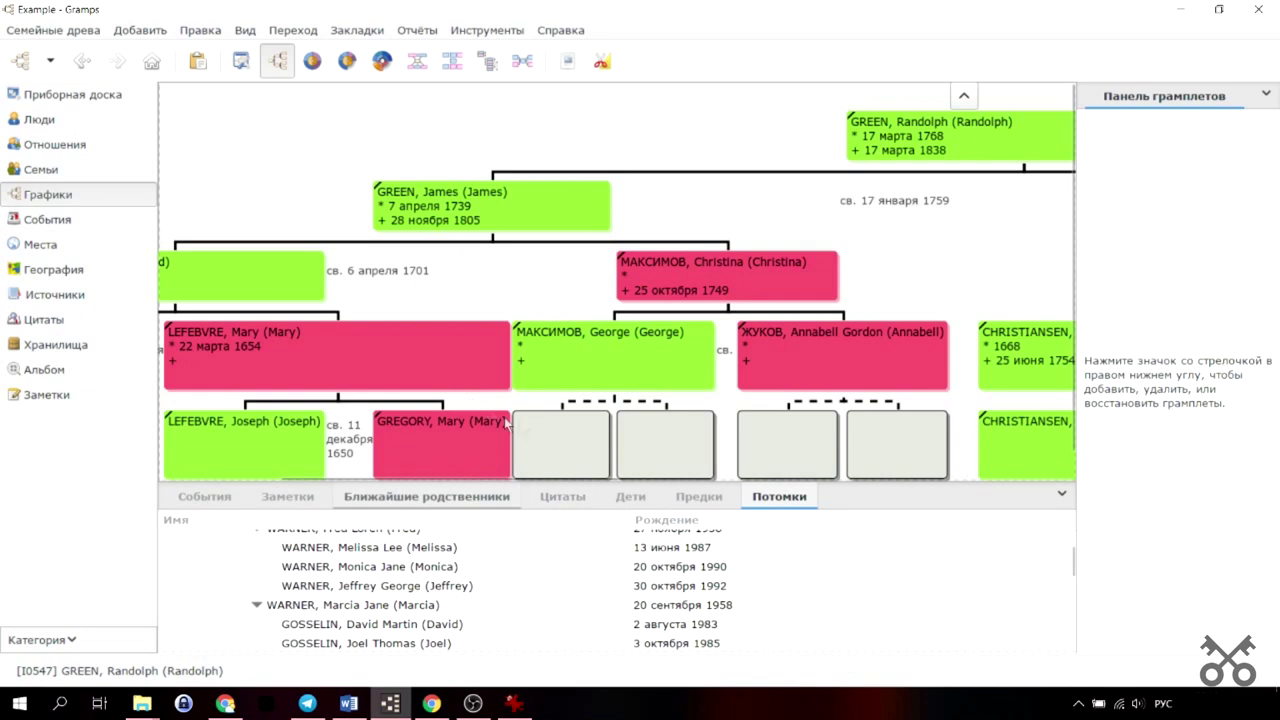
Move one generation further down the pedigree, display that person's ancestors as a full-circle fan chart and look it over.
click(964, 98)
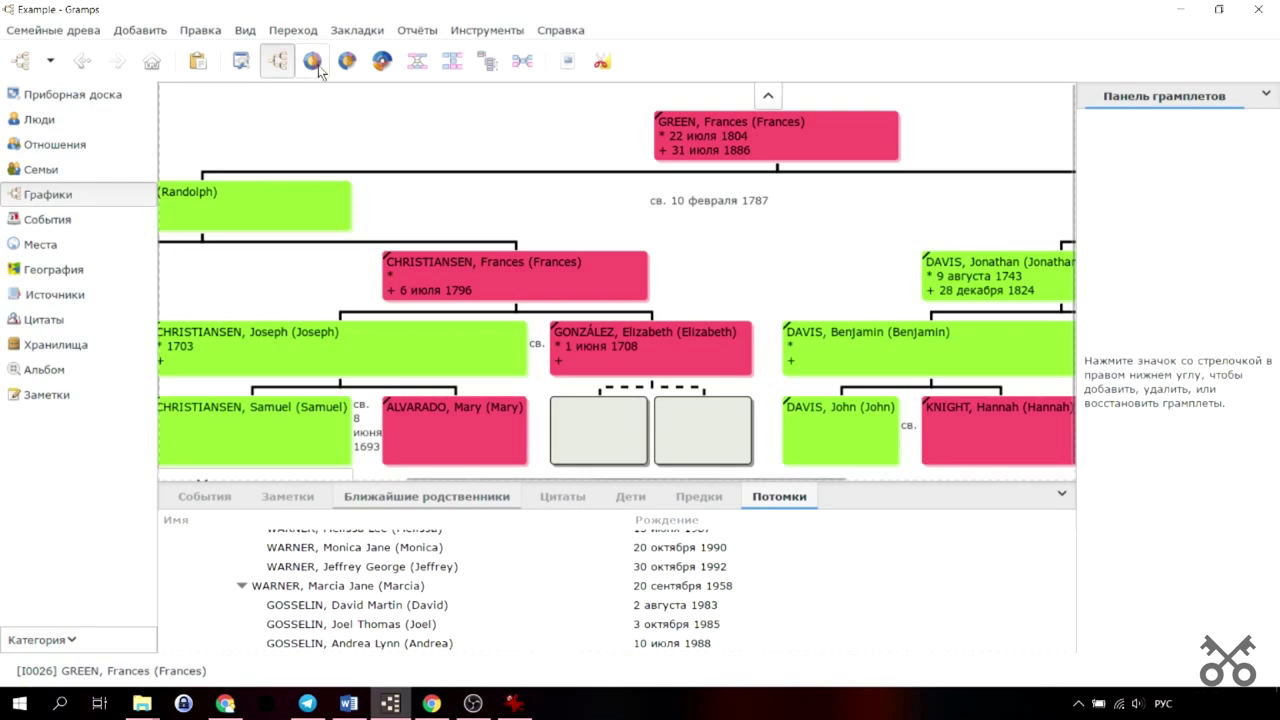
click(318, 68)
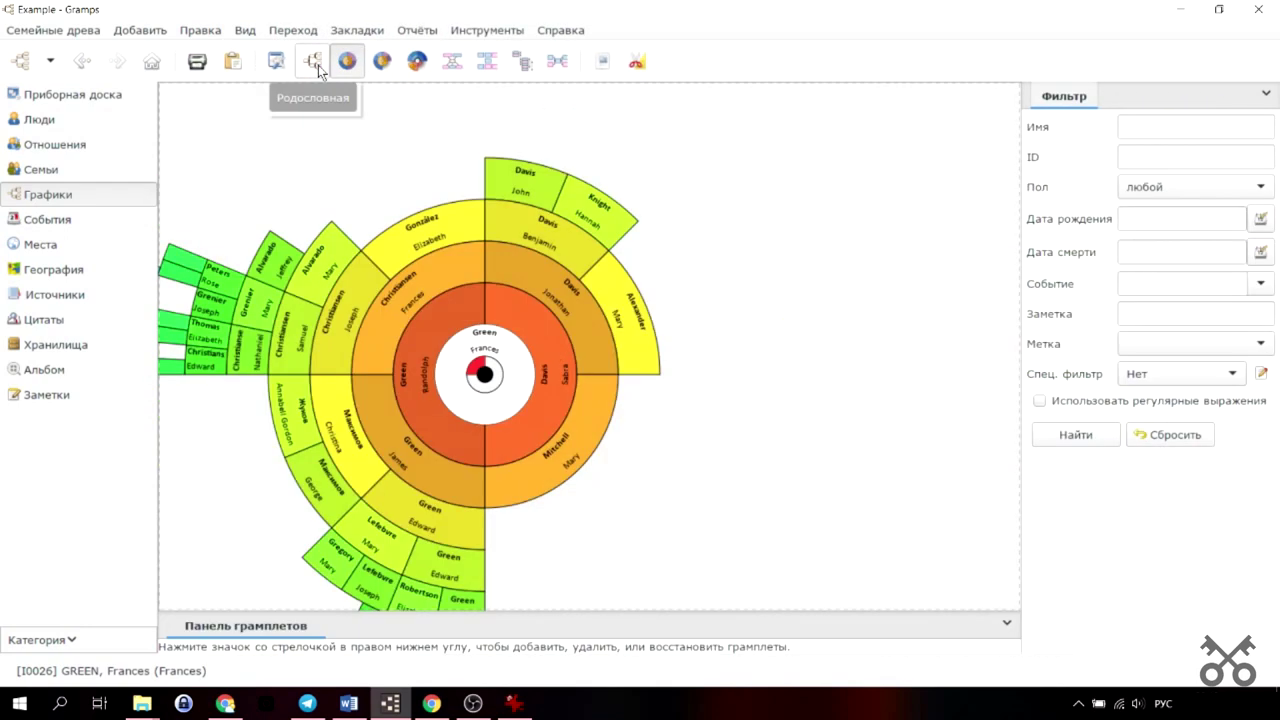
mouse_move(539, 446)
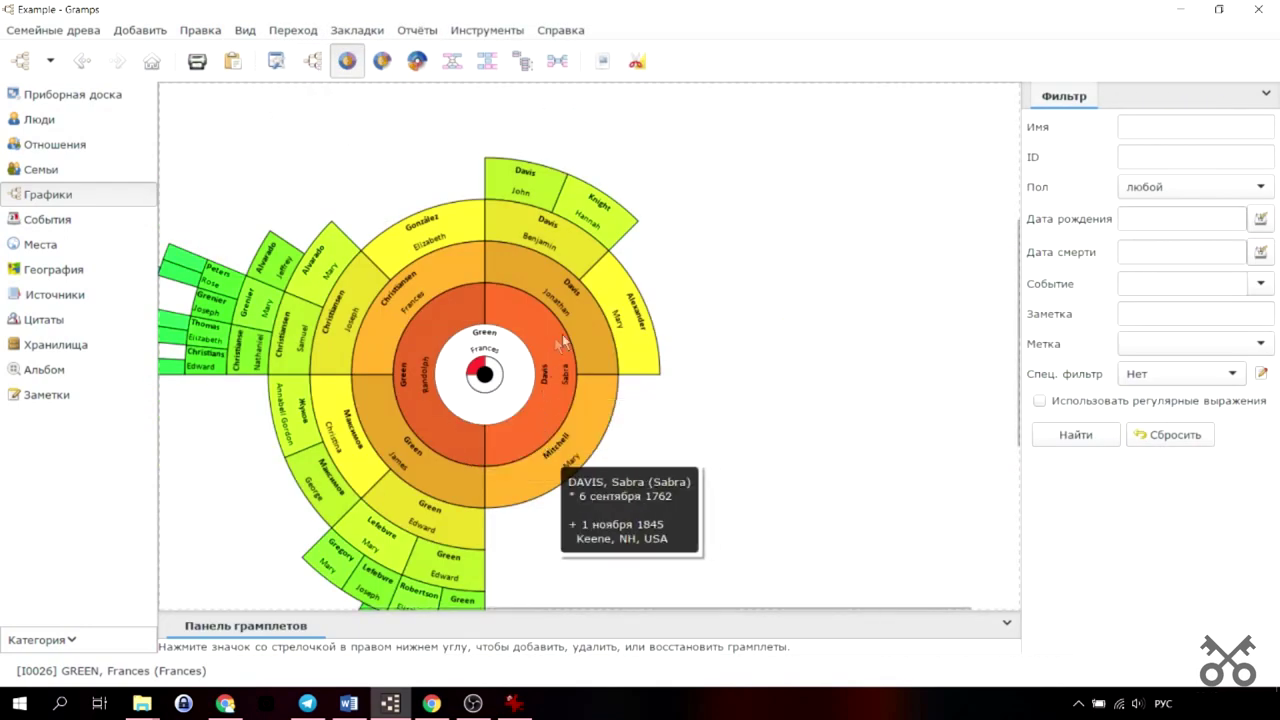
drag(691, 609, 270, 605)
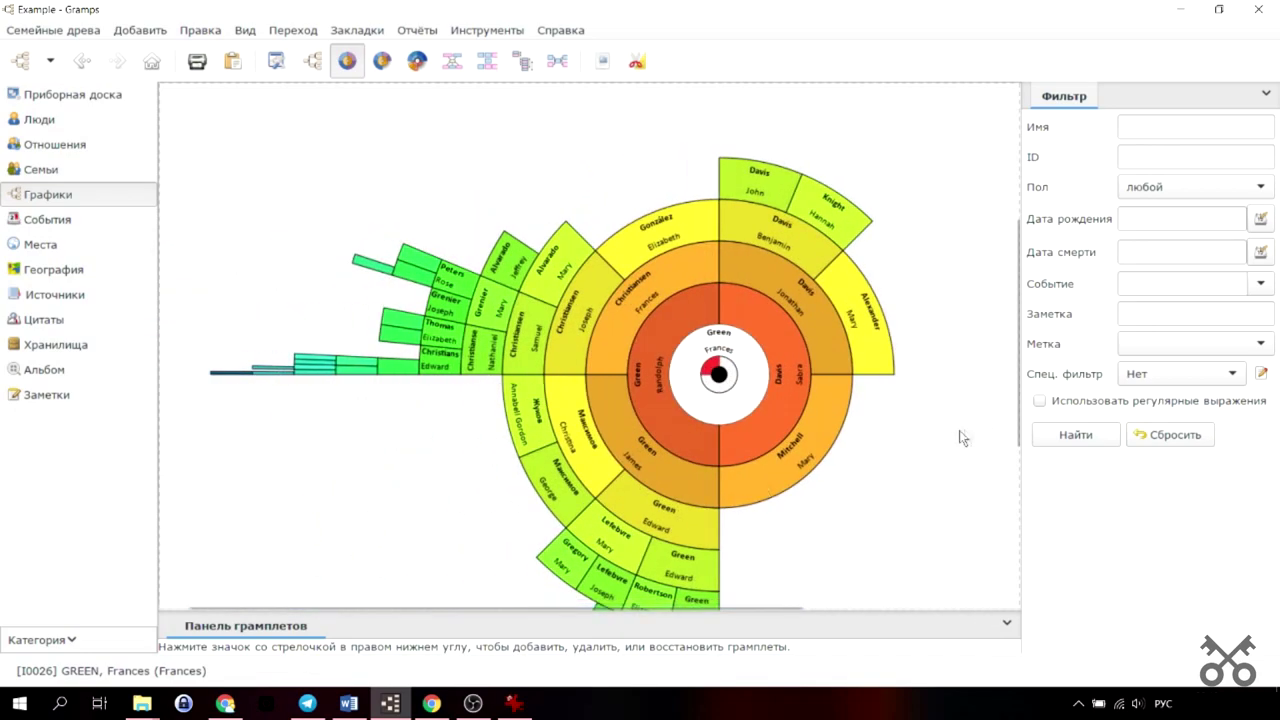
drag(1019, 432, 1057, 432)
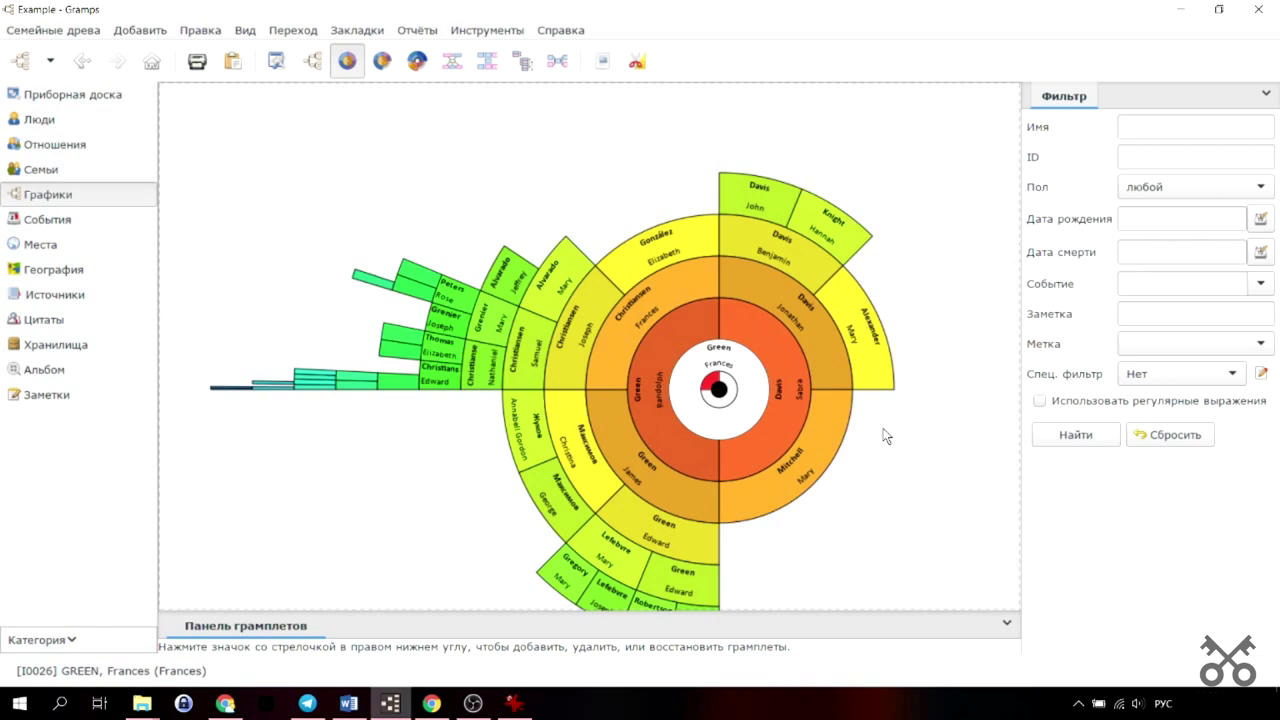
mouse_move(1020, 390)
mouse_down()
mouse_move(1012, 503)
mouse_move(1013, 385)
mouse_up()
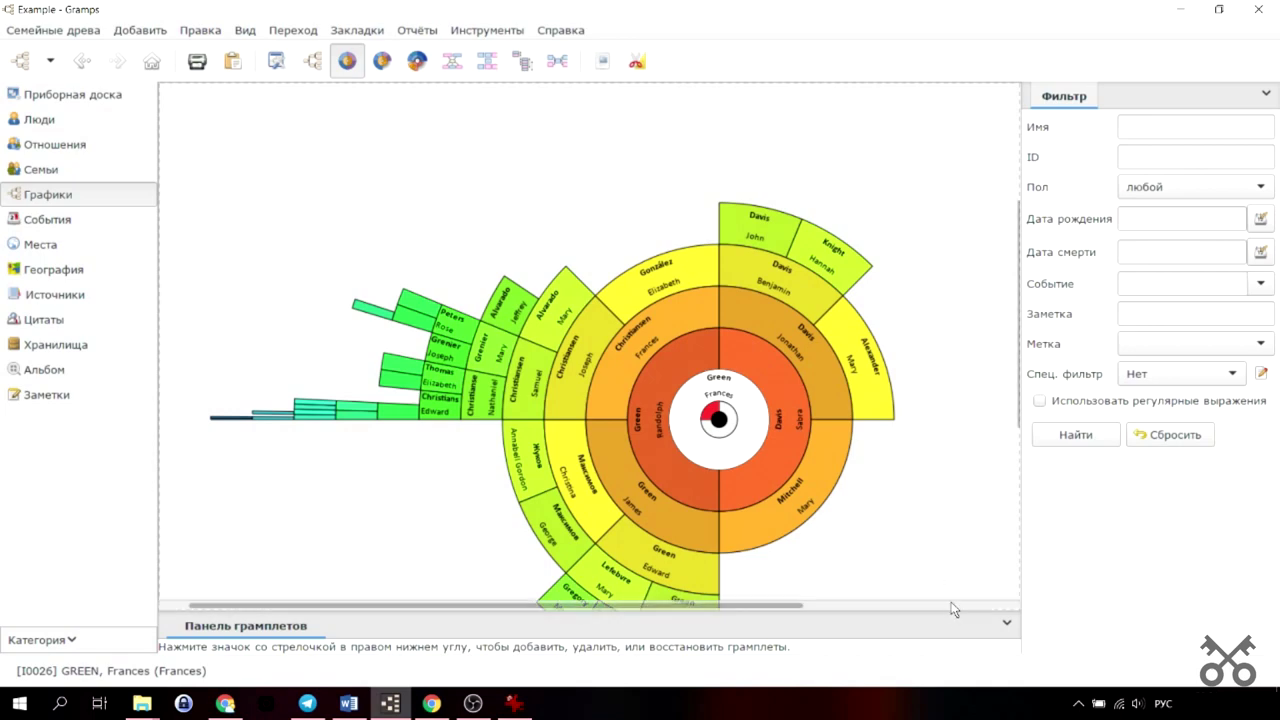
Display the active person's descendants as a fan chart, look it over and switch to the combined ancestor and descendant fan chart.
click(381, 61)
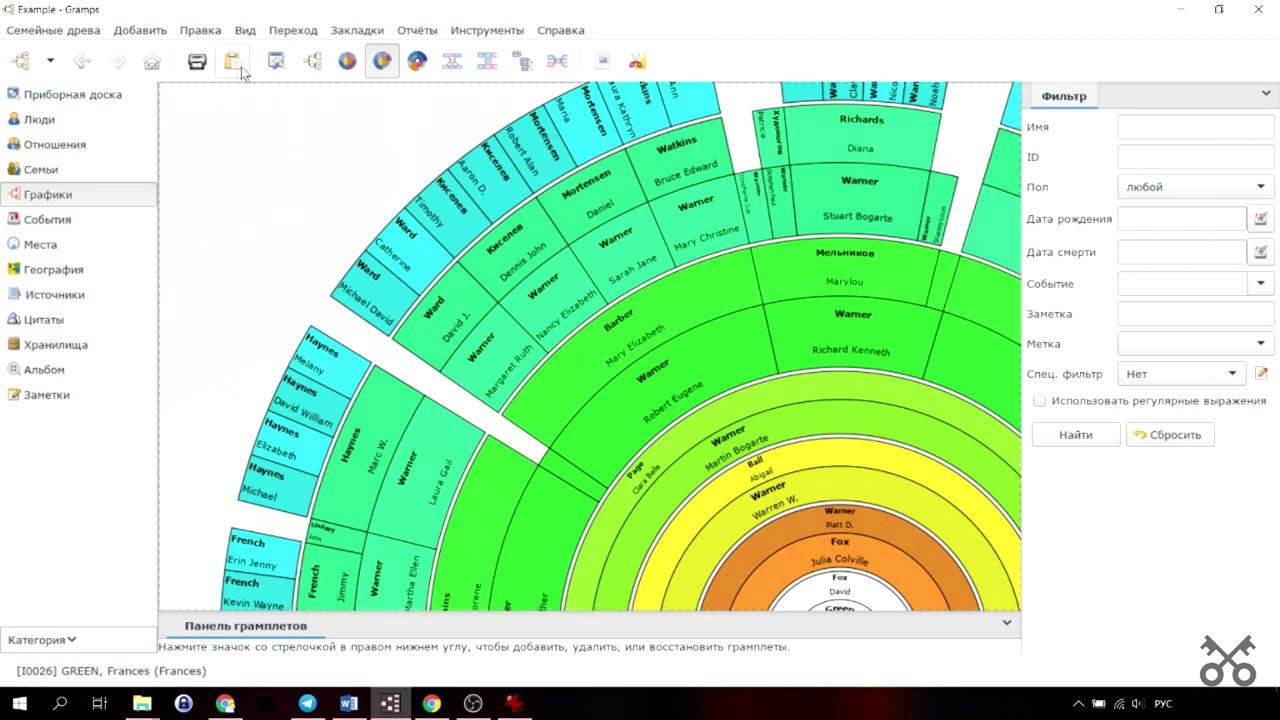
scroll(966, 523, right, 5)
mouse_move(760, 607)
mouse_down()
mouse_move(551, 609)
mouse_move(757, 607)
mouse_up()
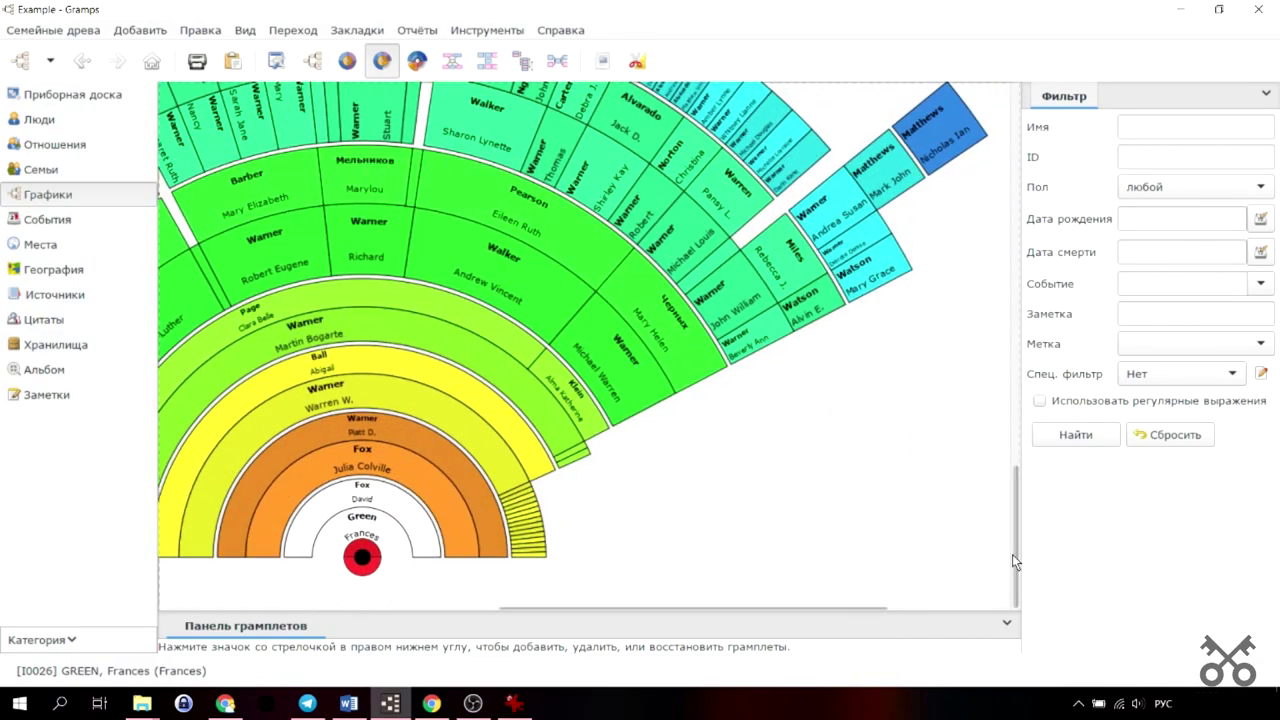
drag(1013, 554, 1021, 492)
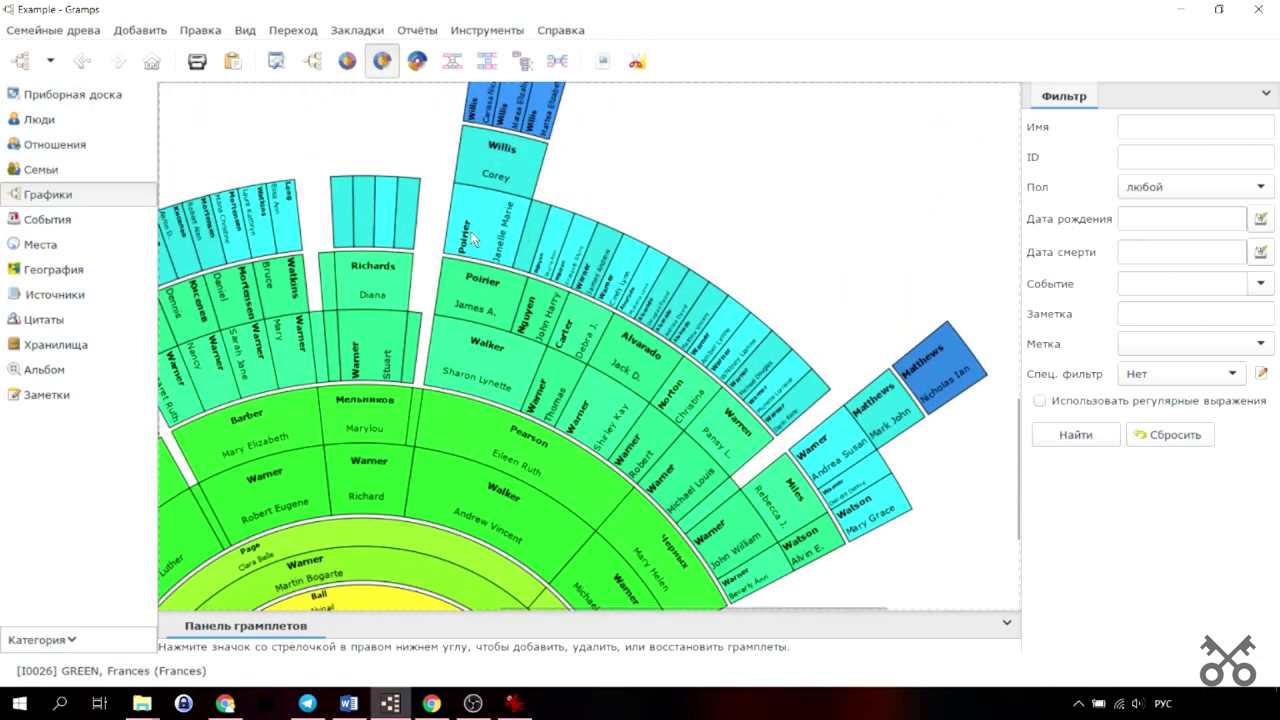
mouse_move(490, 245)
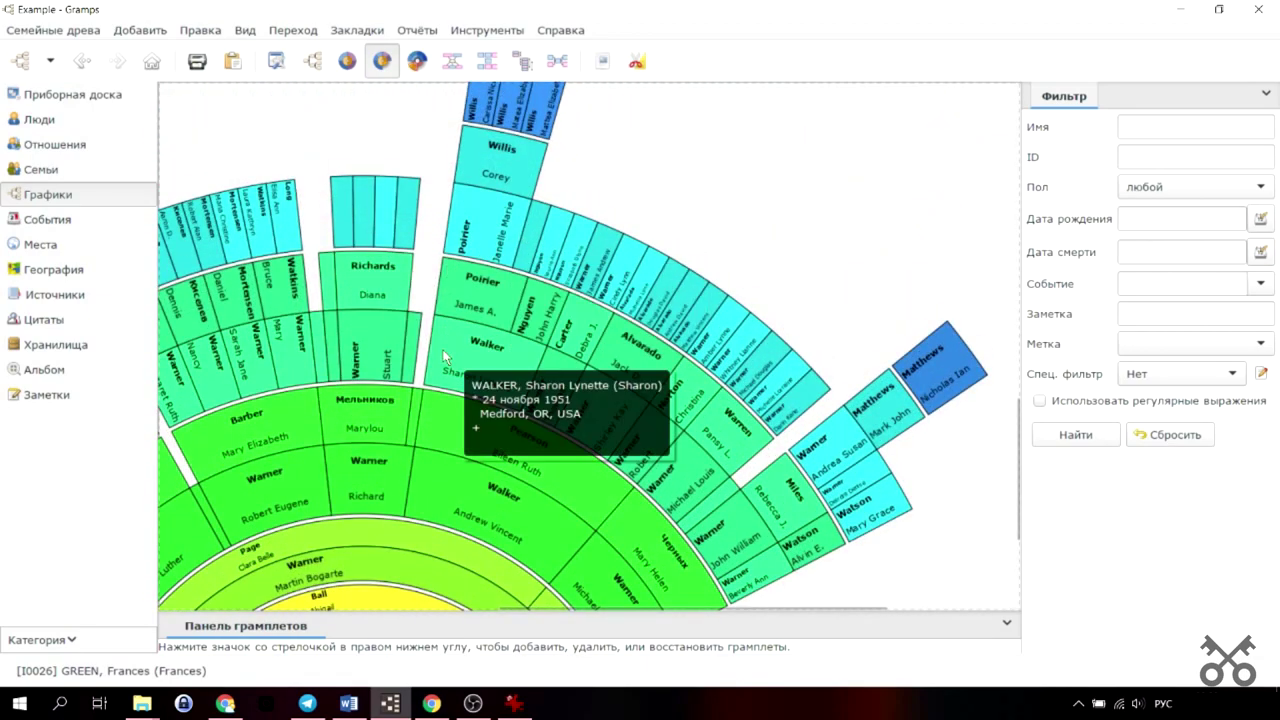
click(417, 62)
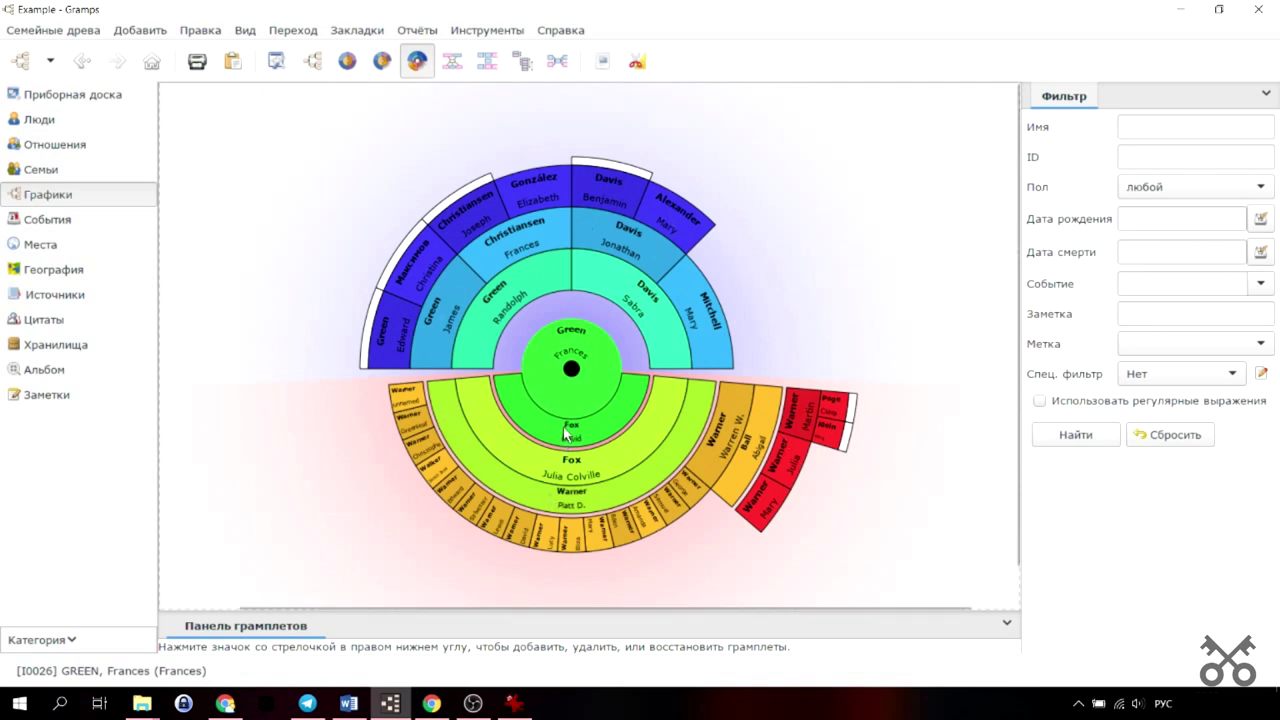
mouse_move(561, 348)
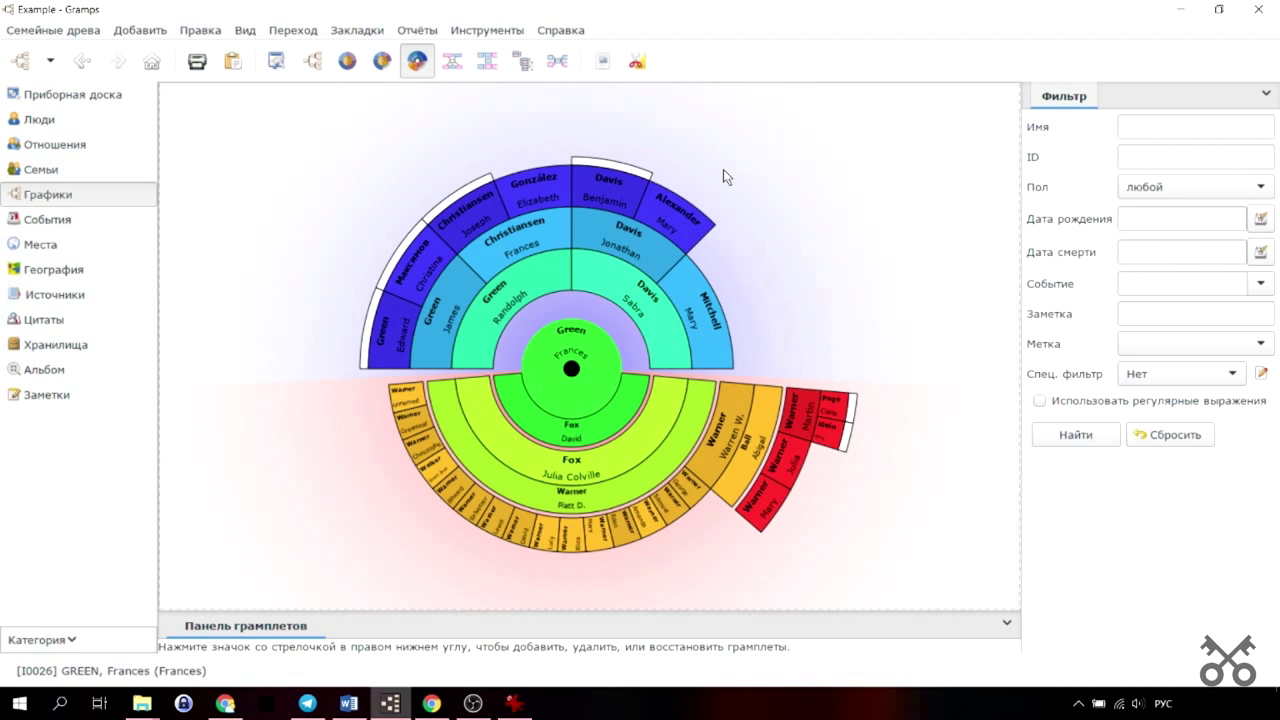
Display the H-shaped pedigree centred on the active person and examine the details of her and the surrounding ancestors.
click(485, 76)
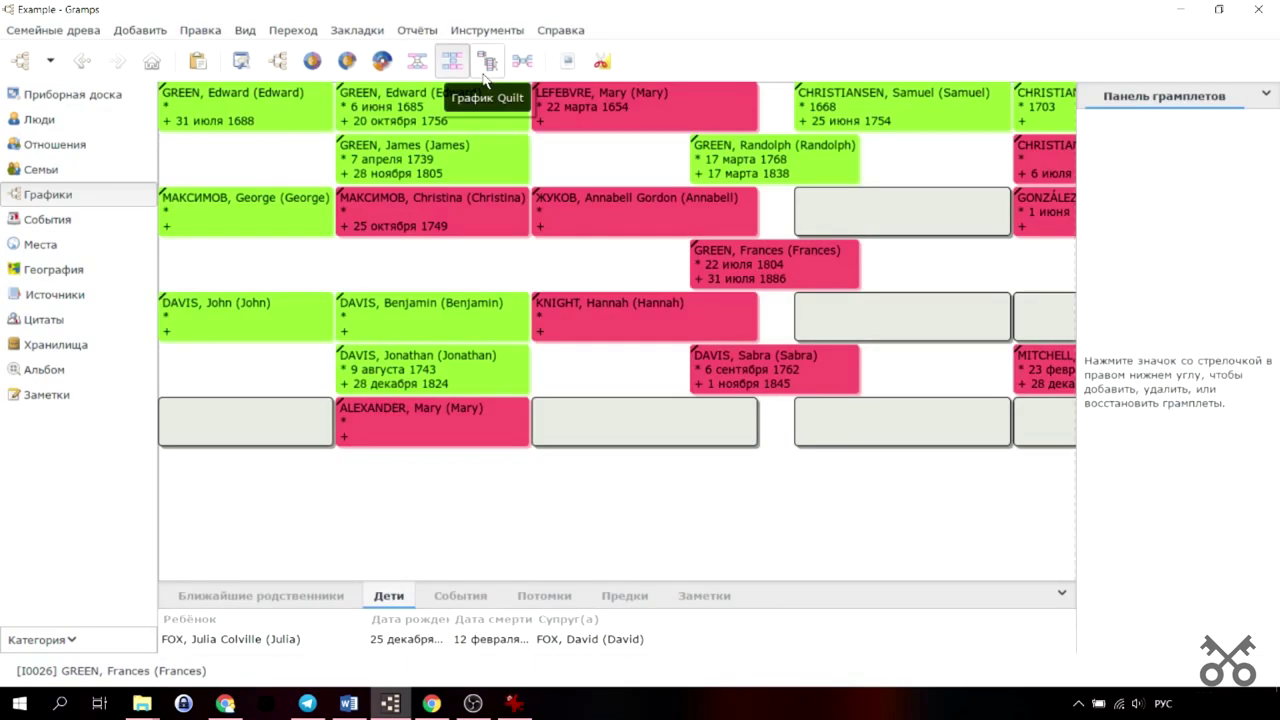
mouse_move(815, 270)
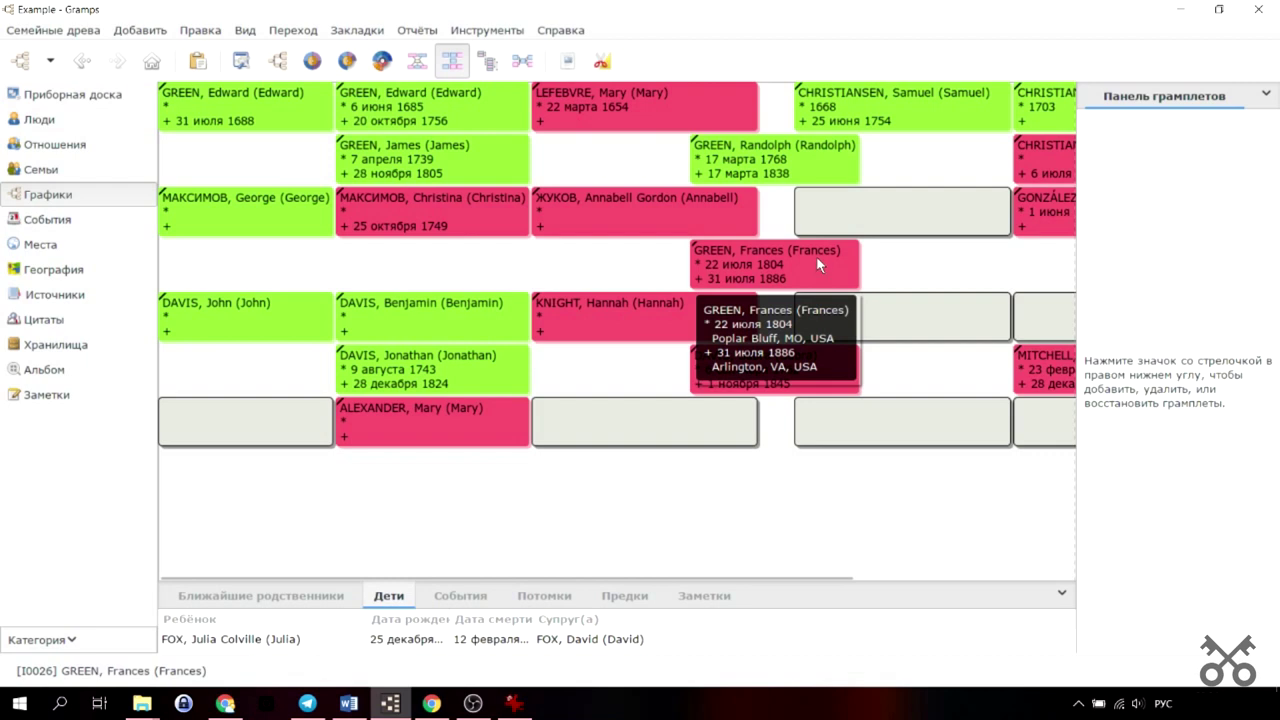
mouse_move(640, 189)
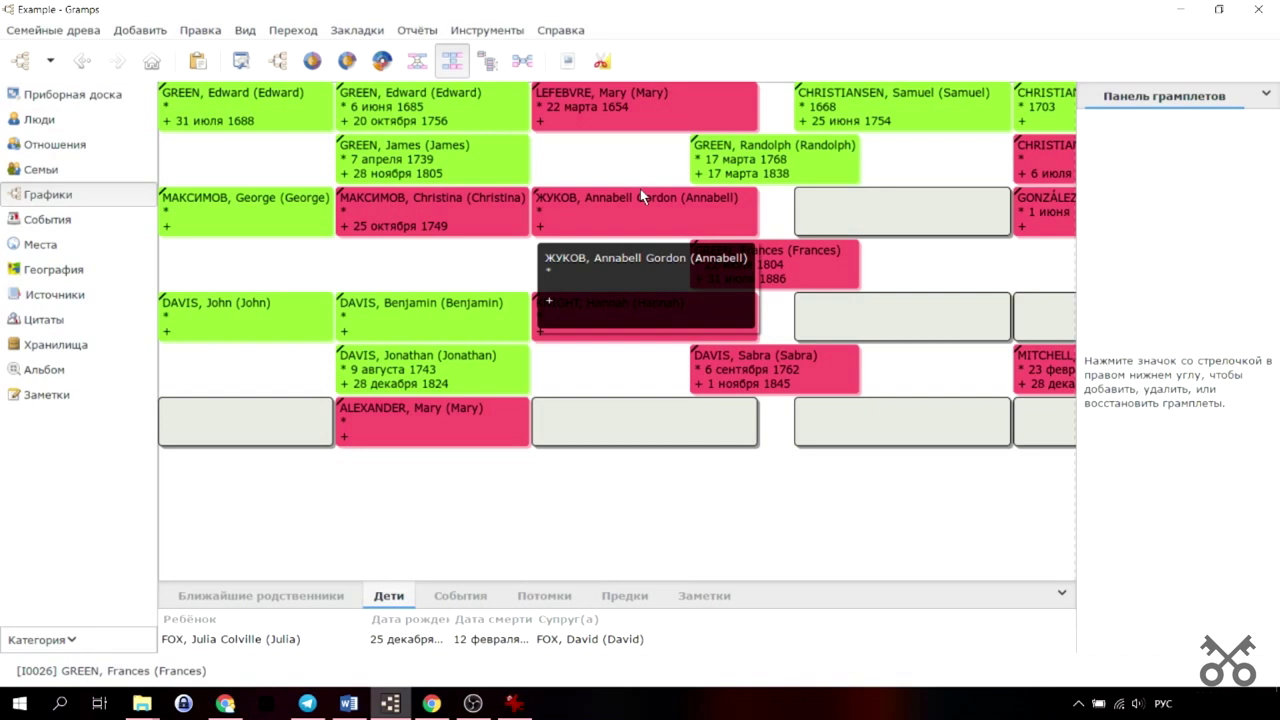
mouse_move(825, 357)
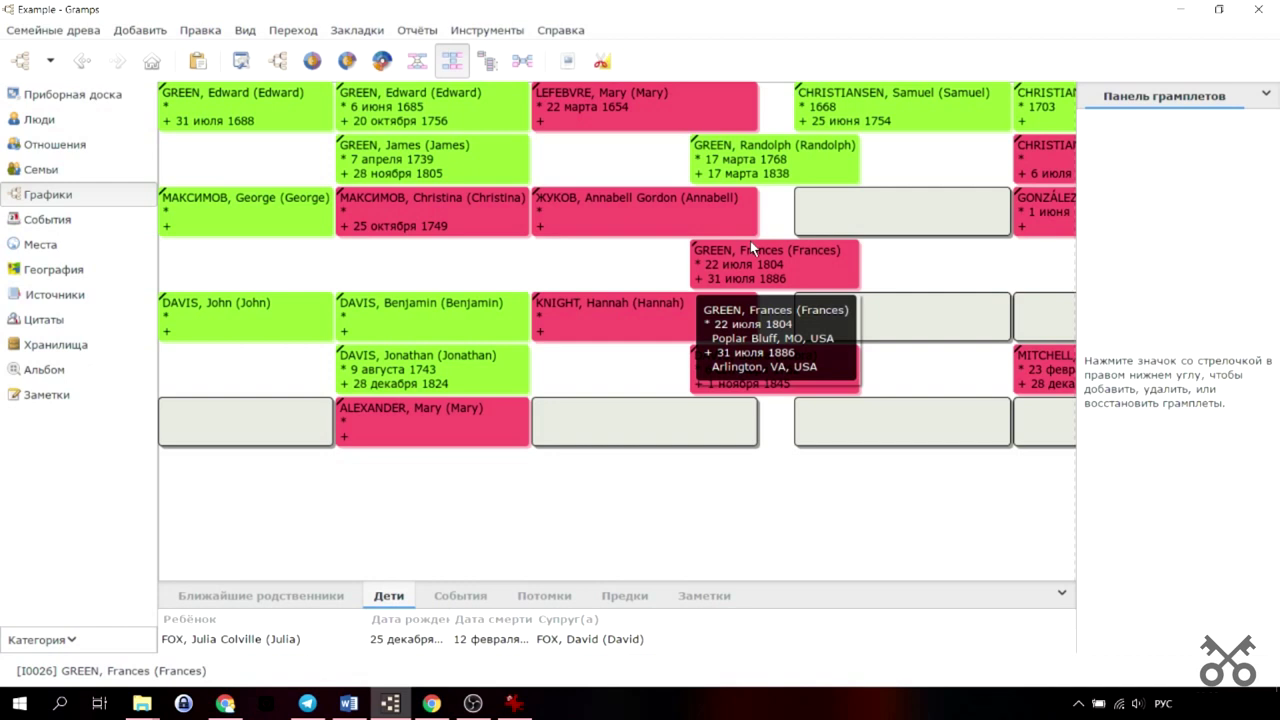
mouse_move(847, 133)
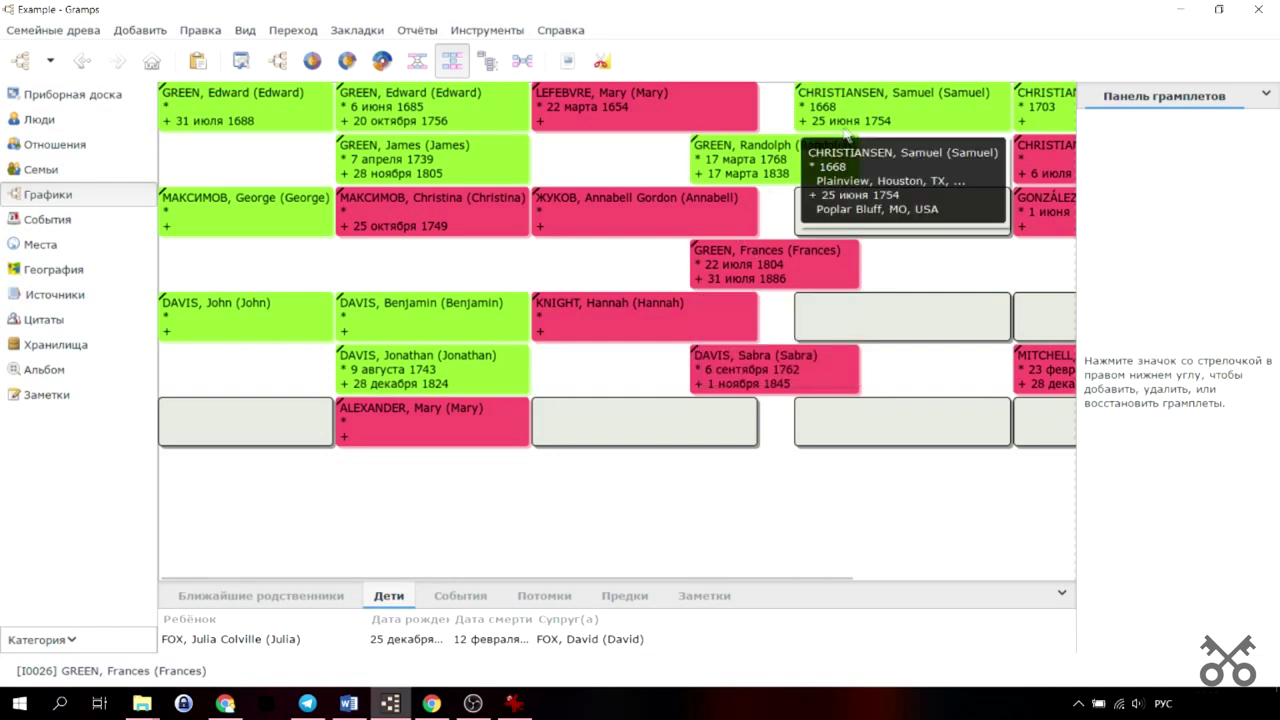
mouse_move(748, 278)
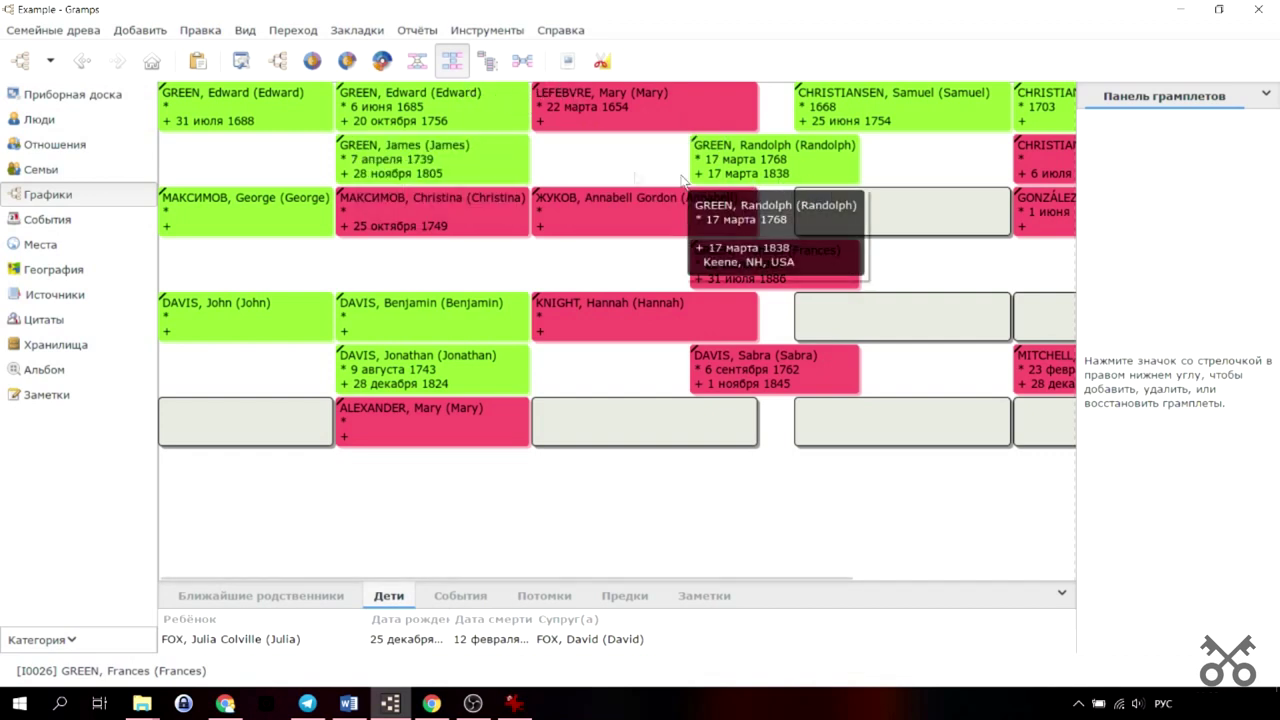
Display the Quilt chart and highlight the family connections of a man in the second visible block of people.
click(482, 66)
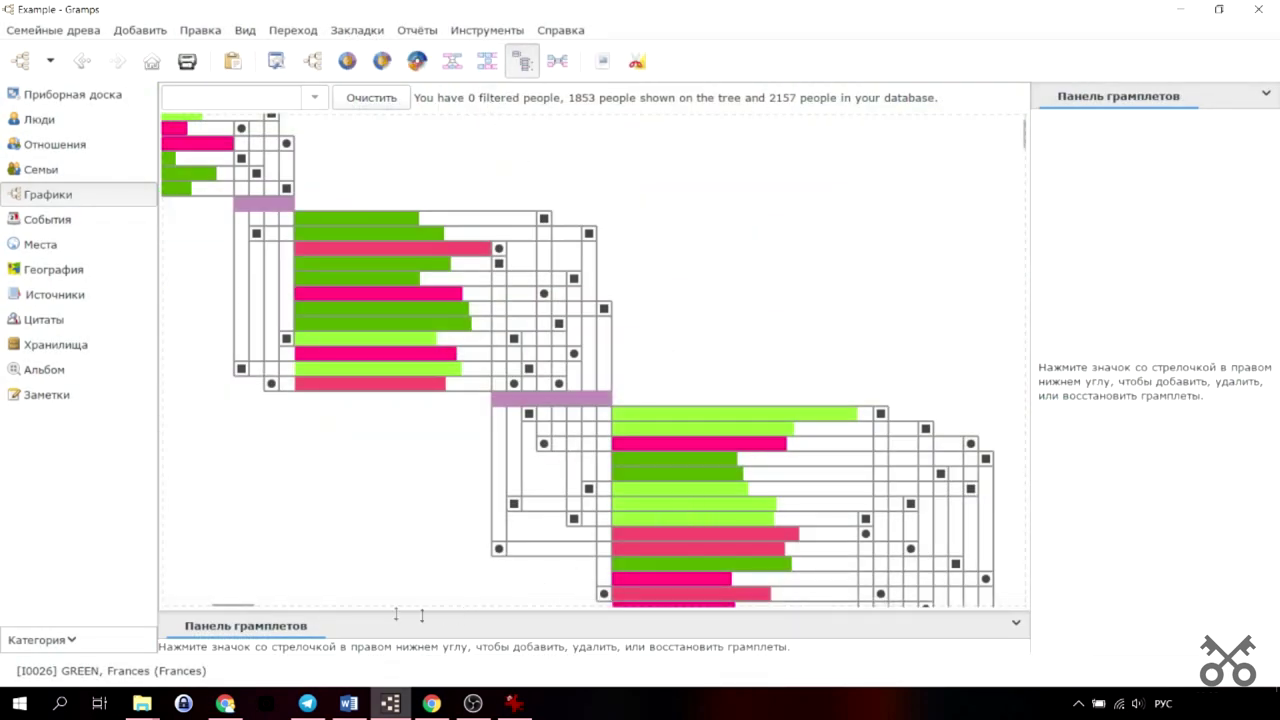
mouse_move(248, 601)
mouse_down()
mouse_move(264, 602)
mouse_move(232, 602)
mouse_up()
mouse_move(1022, 136)
mouse_down()
mouse_move(1035, 192)
mouse_move(1043, 140)
mouse_up()
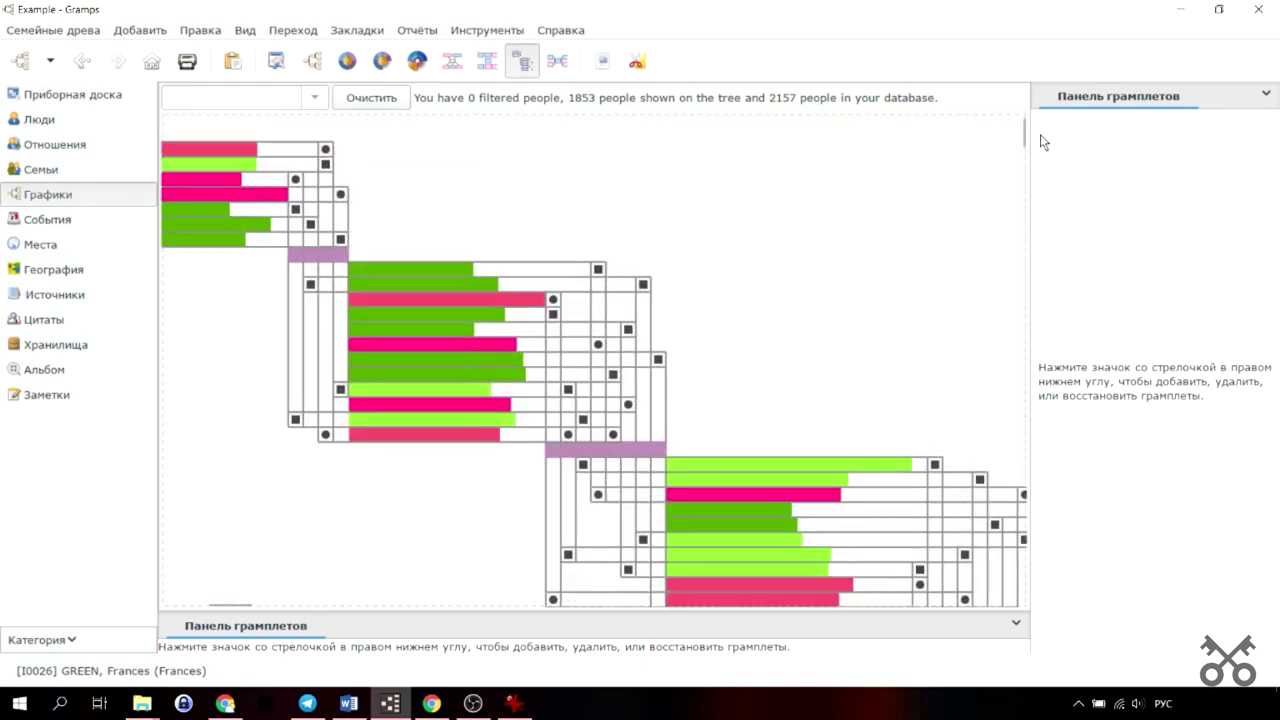
right_click(513, 363)
click(808, 492)
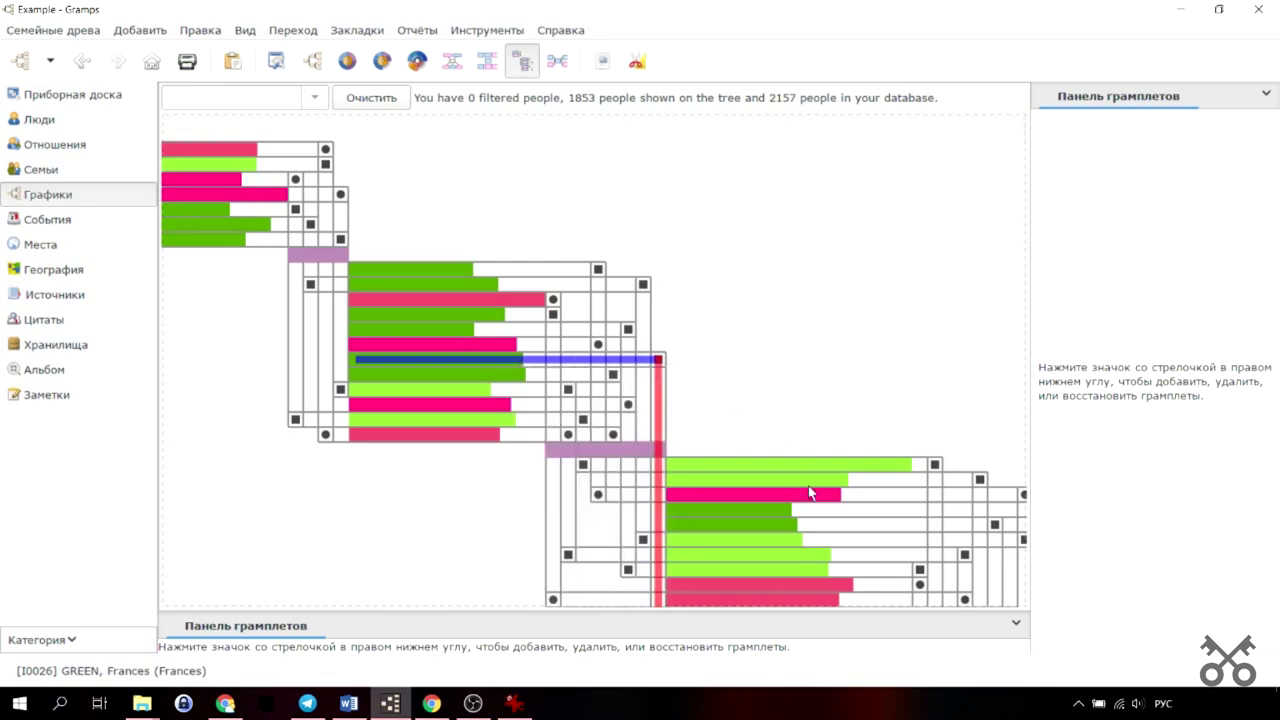
Follow the highlighted family lines down through the generations of the Quilt chart, examining both the overview and the details.
scroll(716, 491, down, 3)
scroll(686, 420, down, 5)
scroll(622, 410, down, 5)
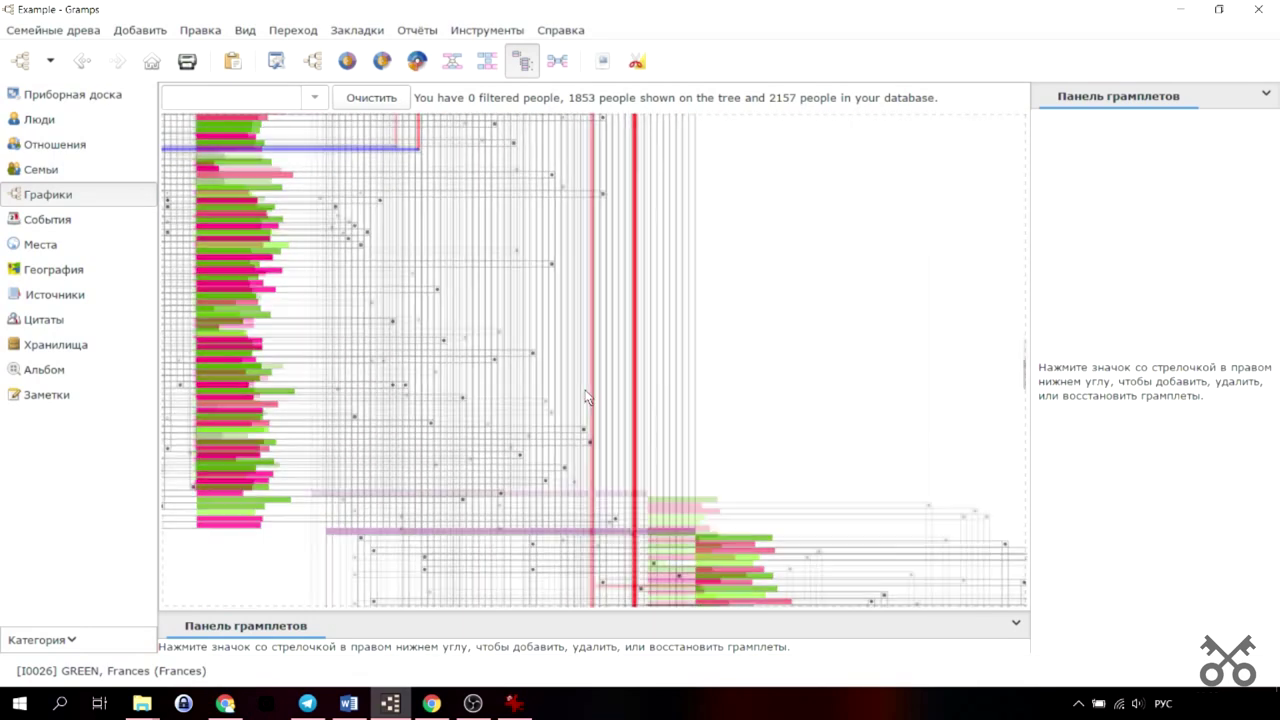
scroll(569, 397, down, 5)
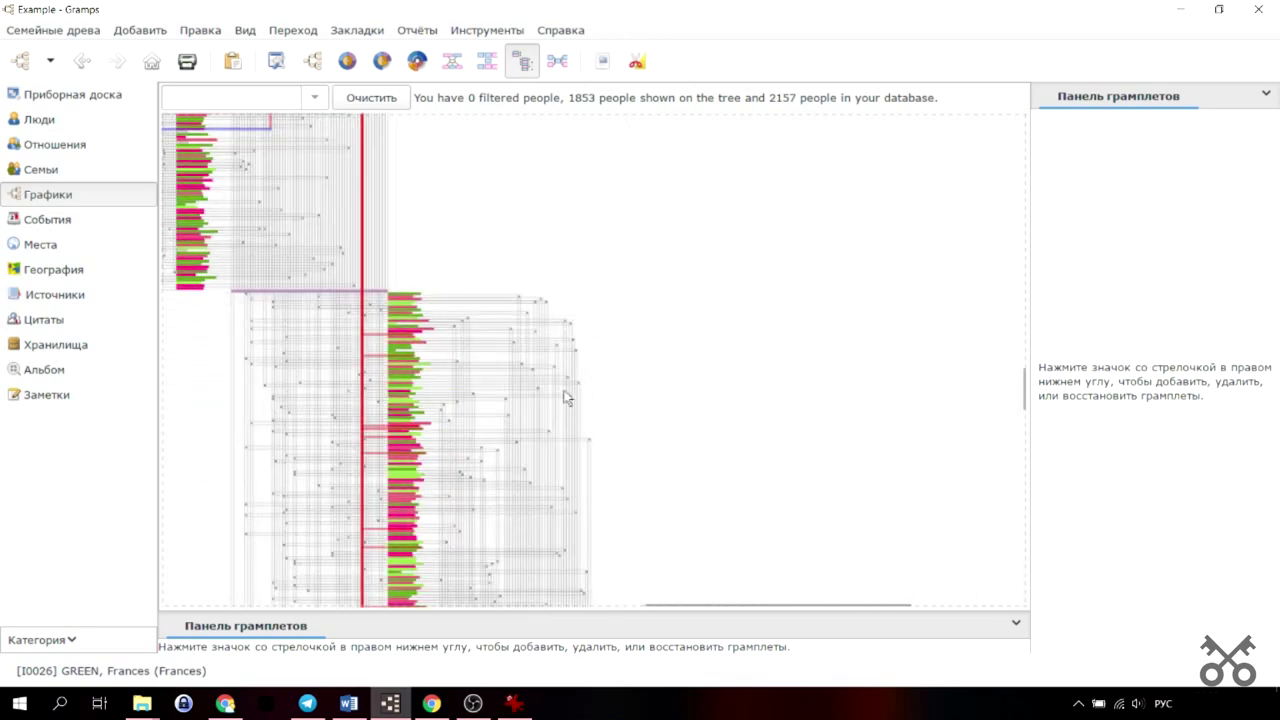
scroll(418, 412, down, 5)
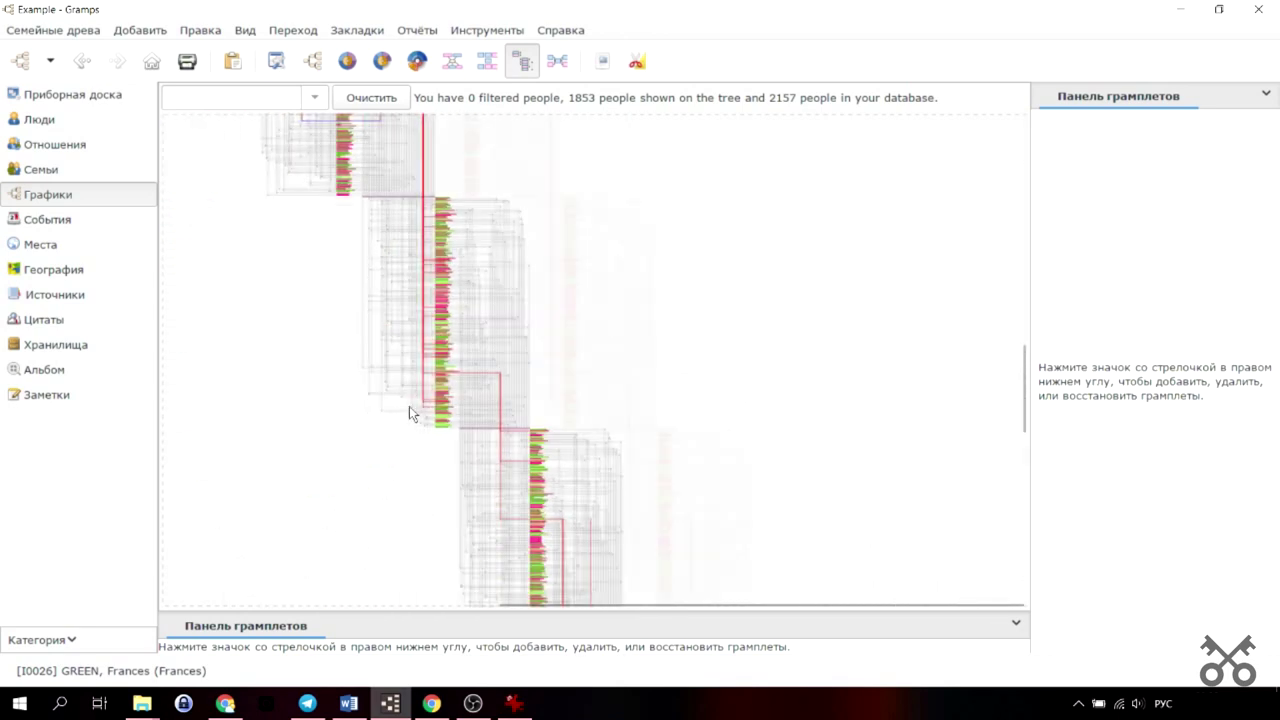
scroll(683, 420, down, 5)
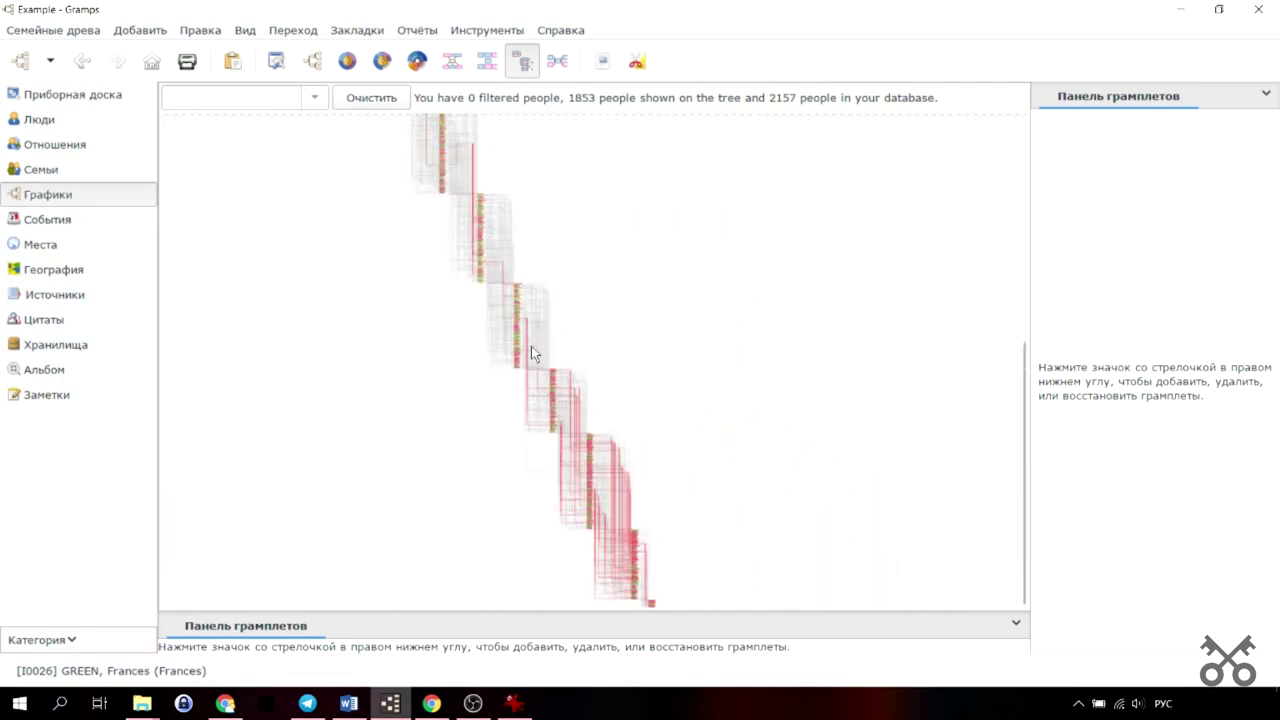
scroll(531, 349, up, 5)
scroll(686, 384, up, 5)
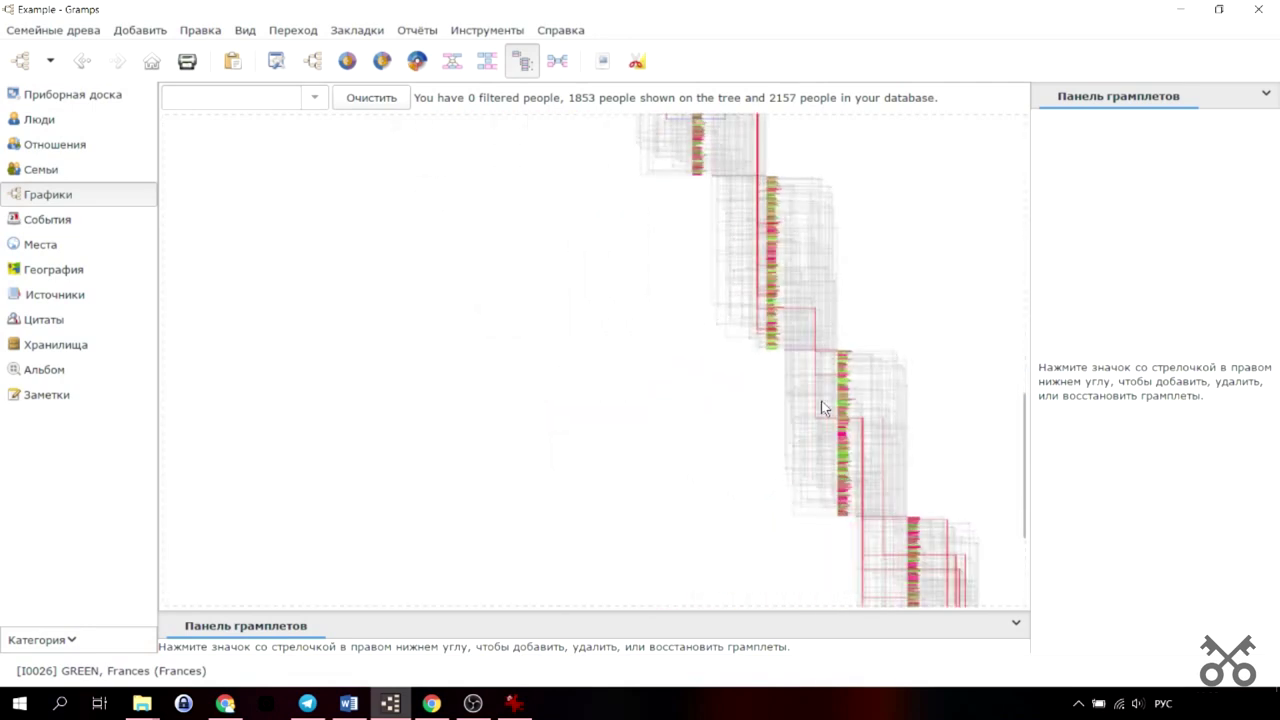
scroll(806, 365, up, 5)
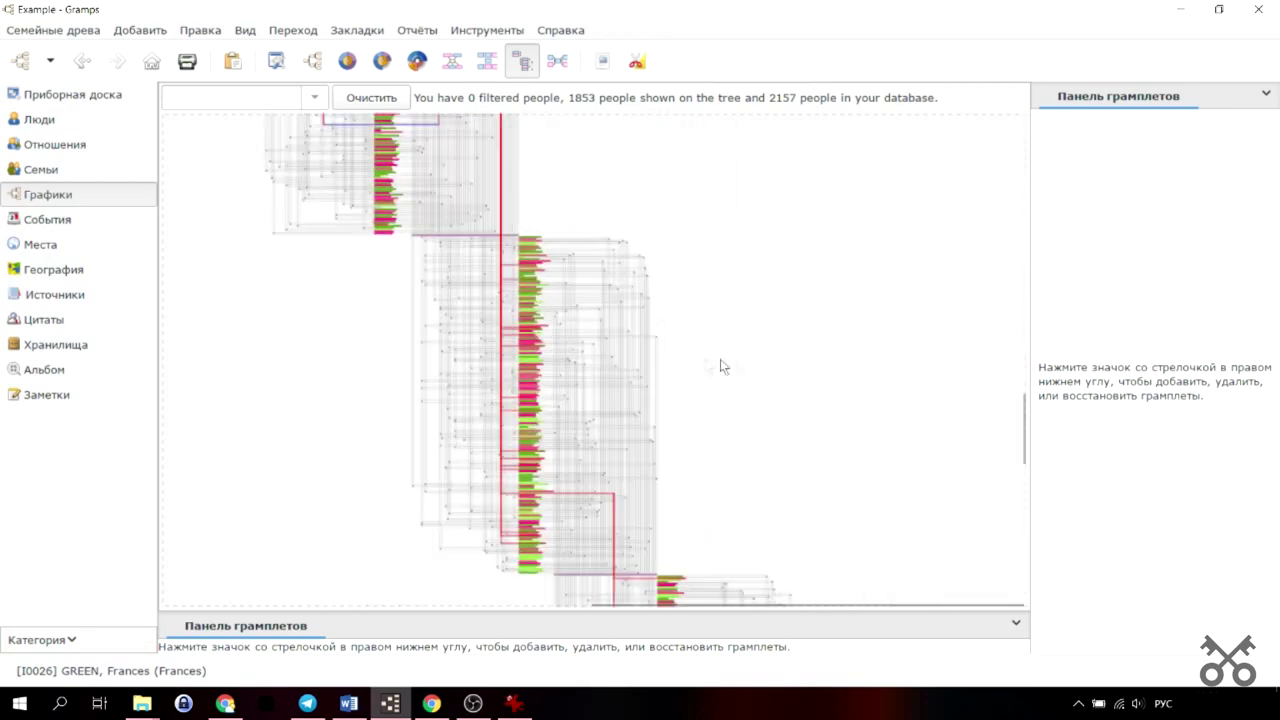
scroll(519, 350, down, 5)
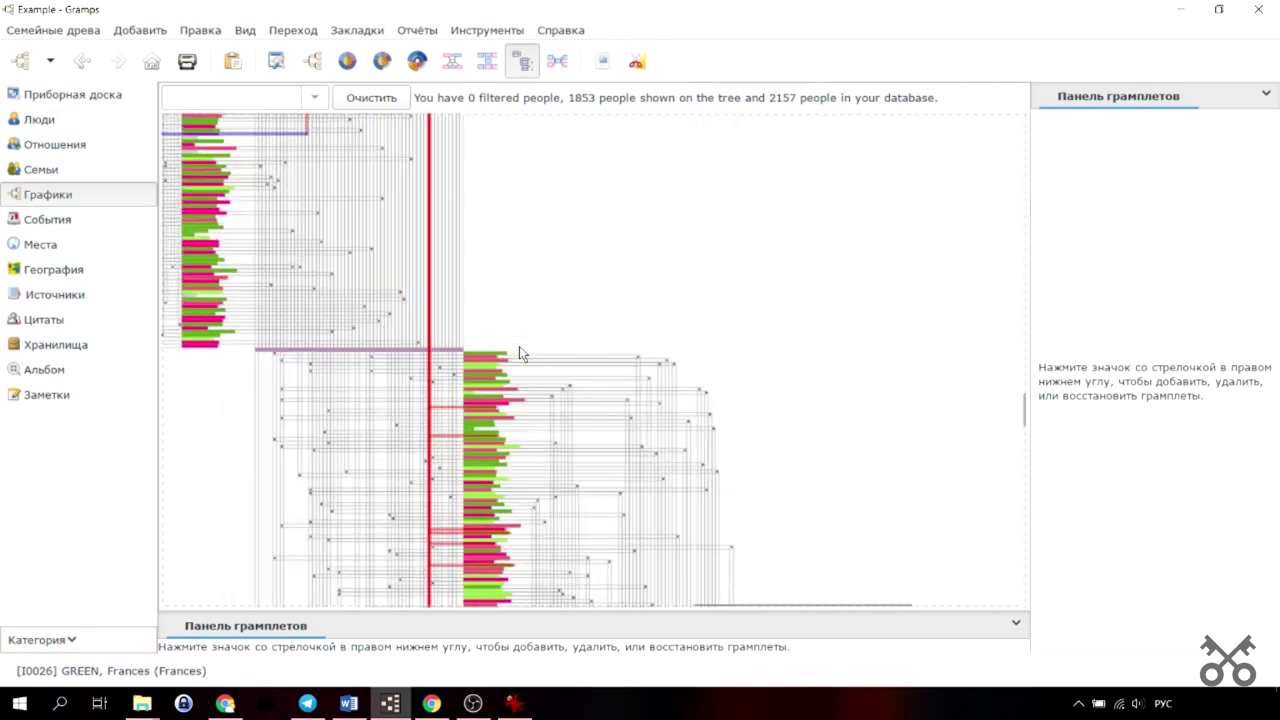
Display the timeline chart of the active person's ancestors and descendants and look across its years and family members.
click(556, 64)
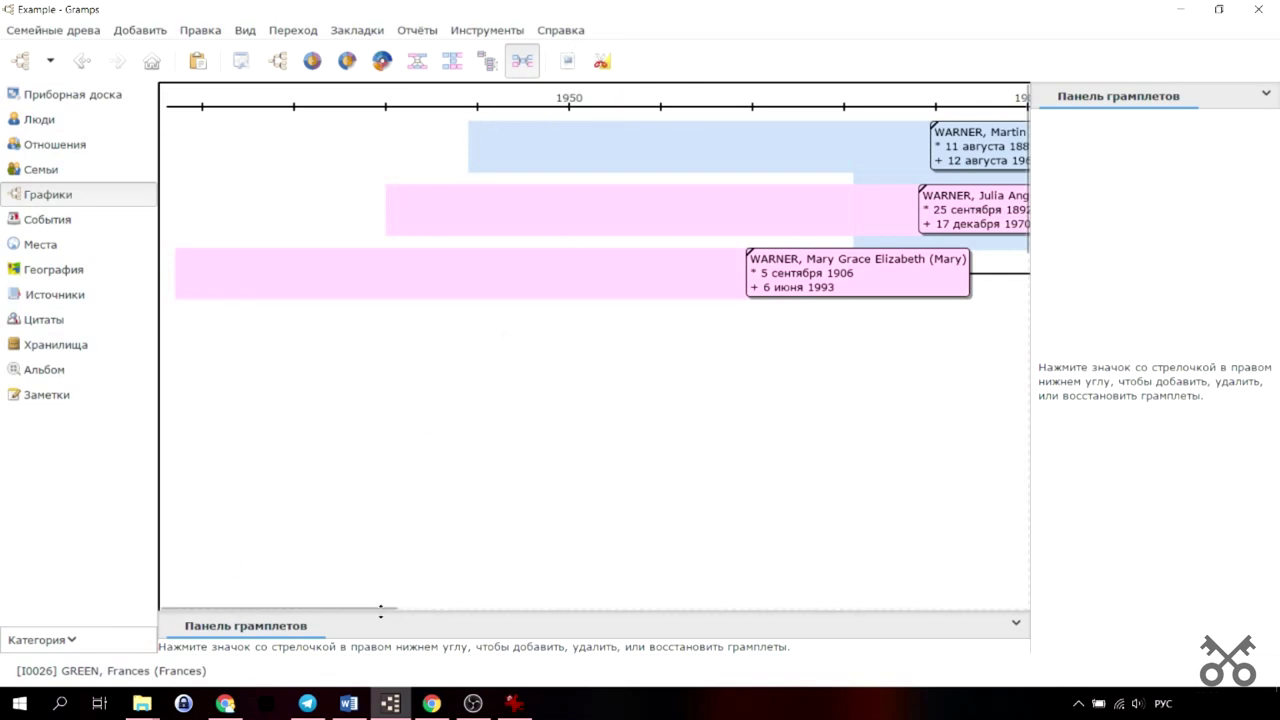
scroll(380, 605, down, 1)
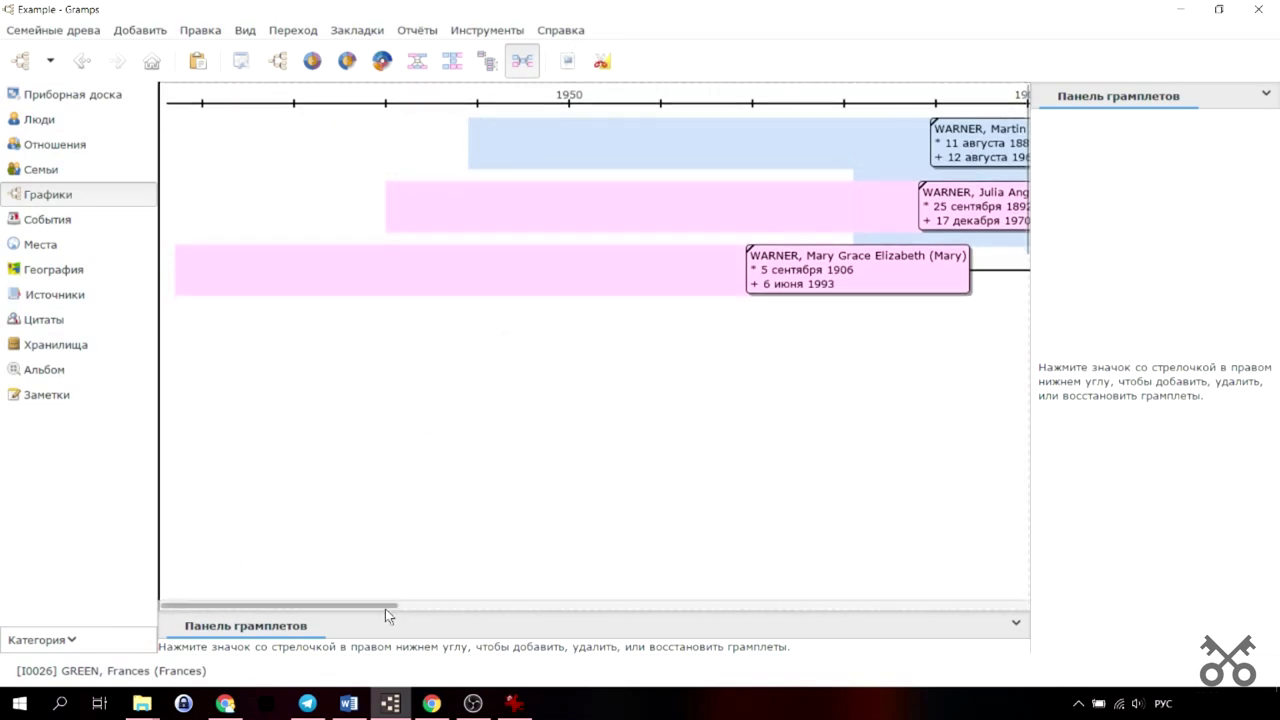
drag(389, 614, 960, 223)
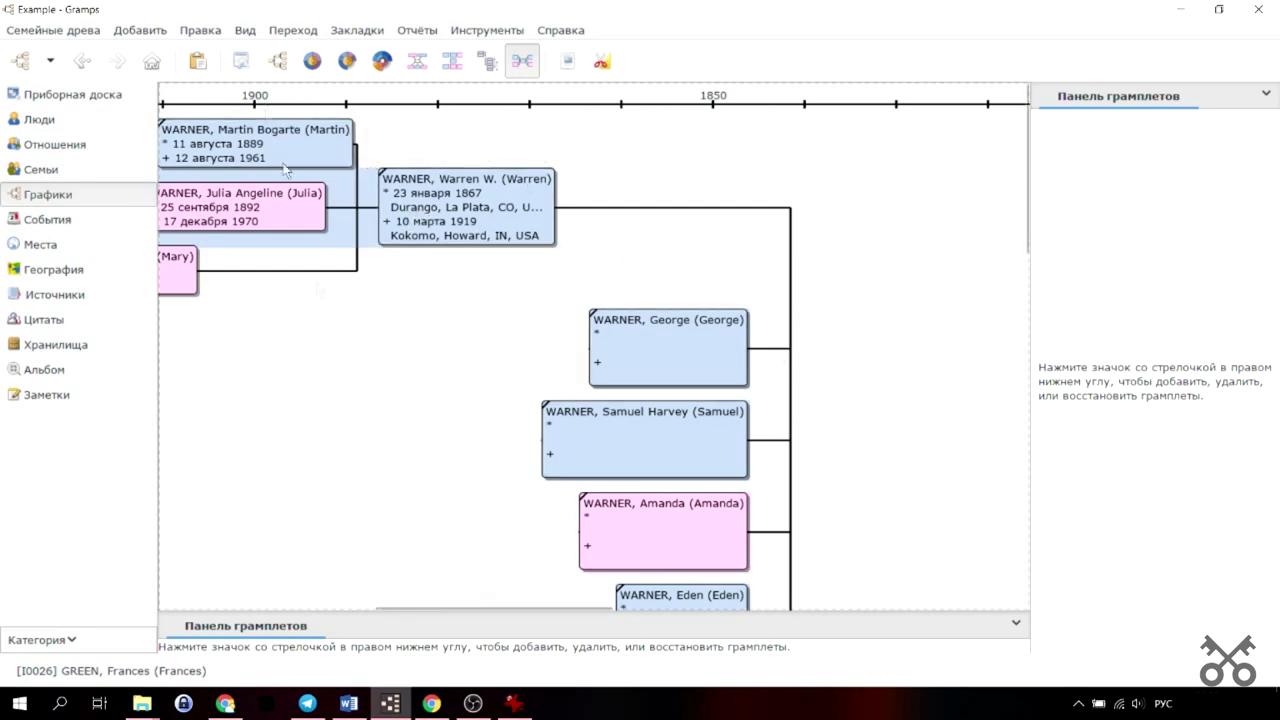
drag(469, 609, 322, 608)
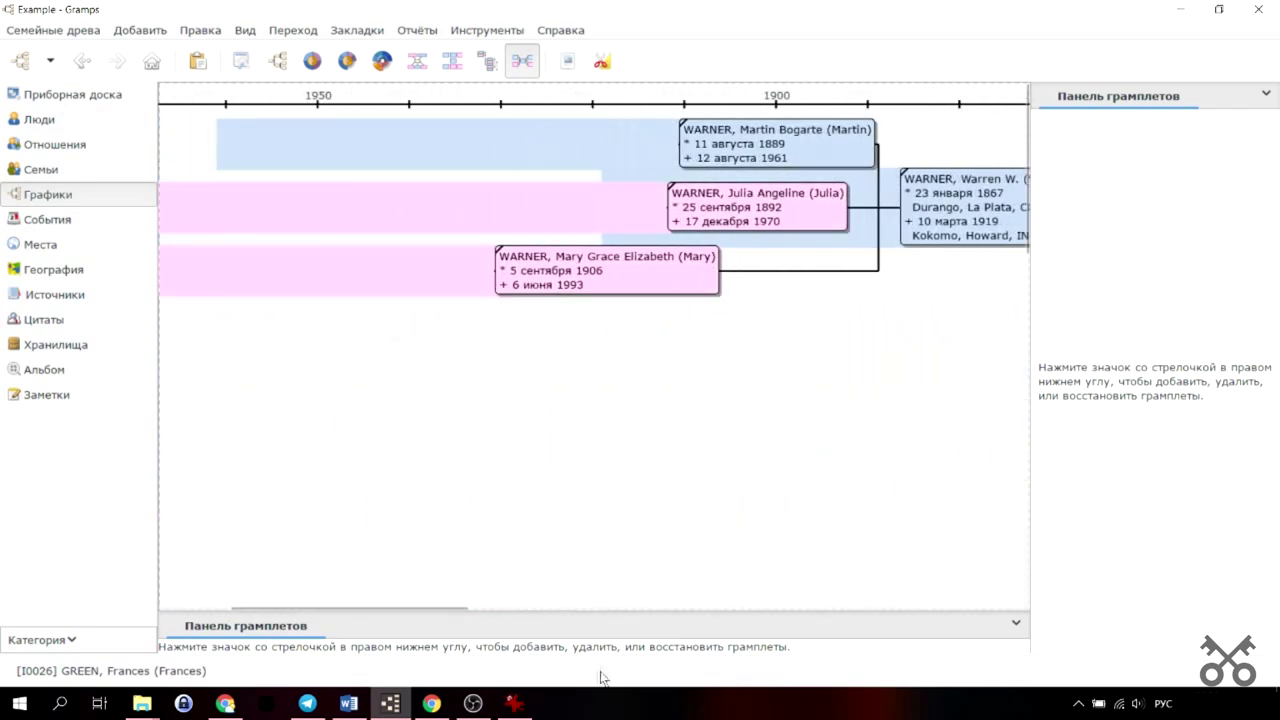
drag(454, 614, 684, 606)
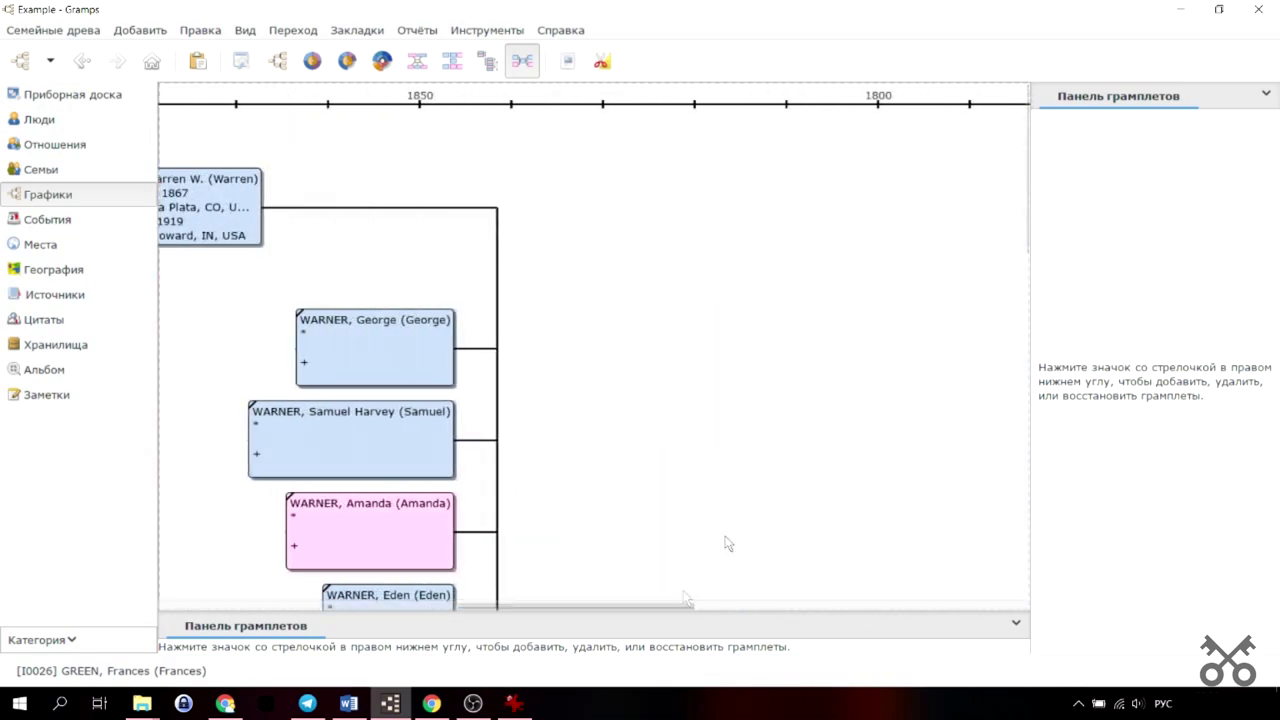
drag(1031, 251, 1048, 557)
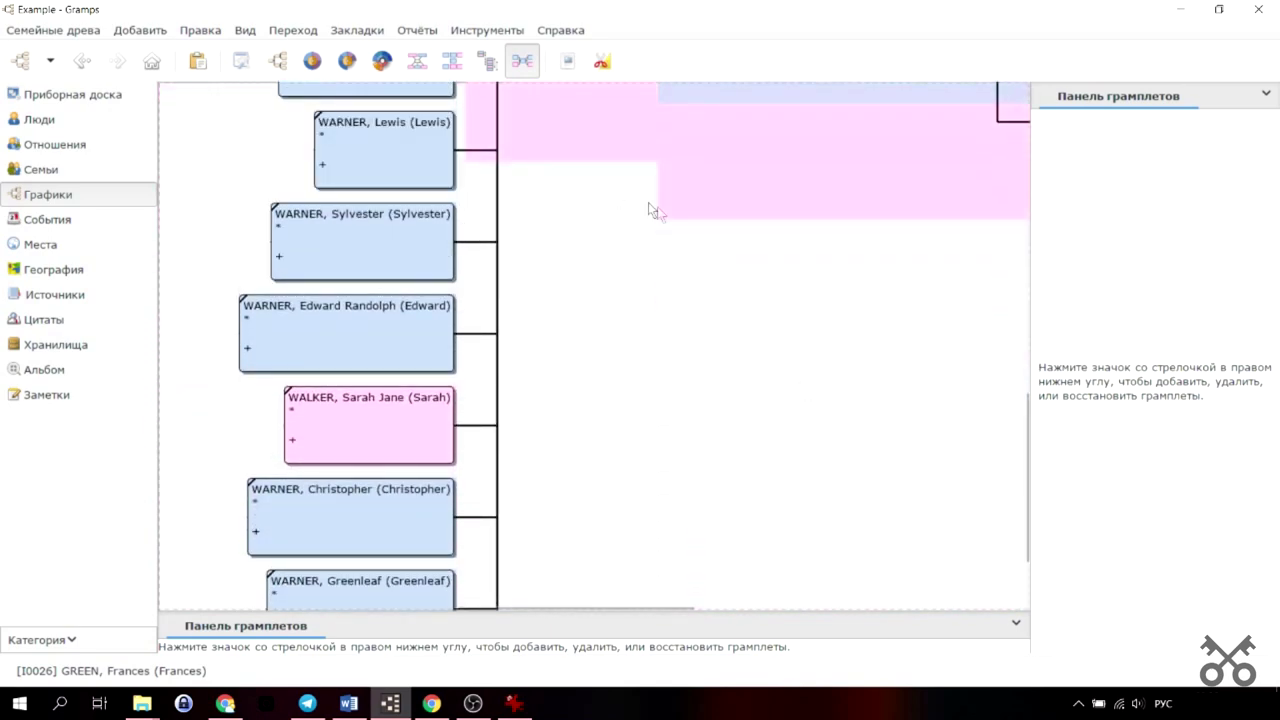
drag(1028, 432, 1058, 268)
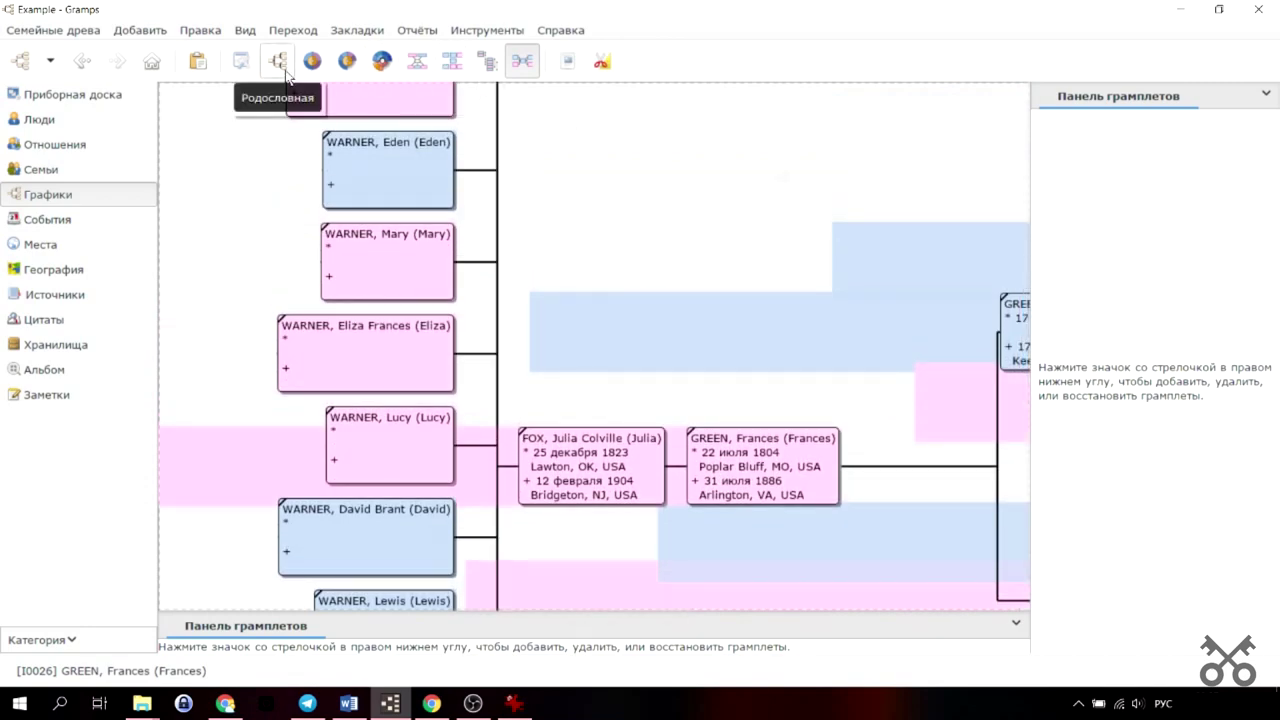
Display the family graph, examine it enlarged and at its original size, and fit the whole graph into the view.
click(433, 70)
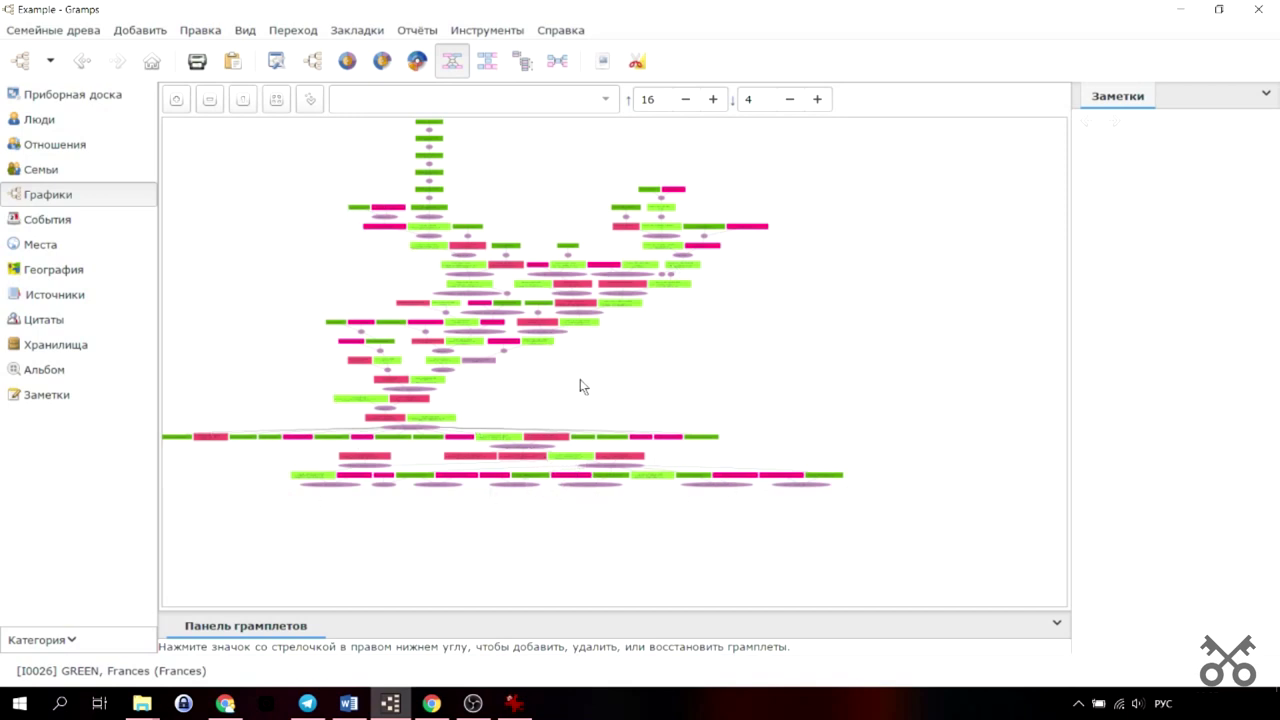
click(180, 101)
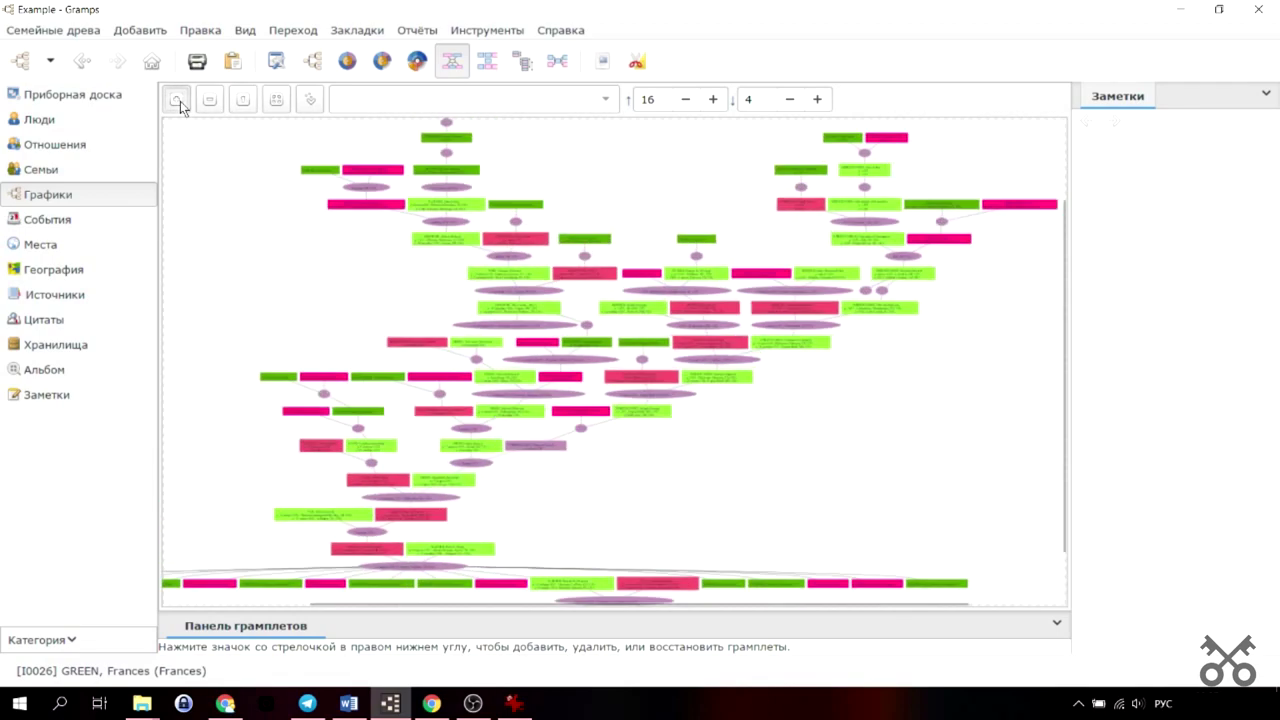
drag(548, 232, 906, 400)
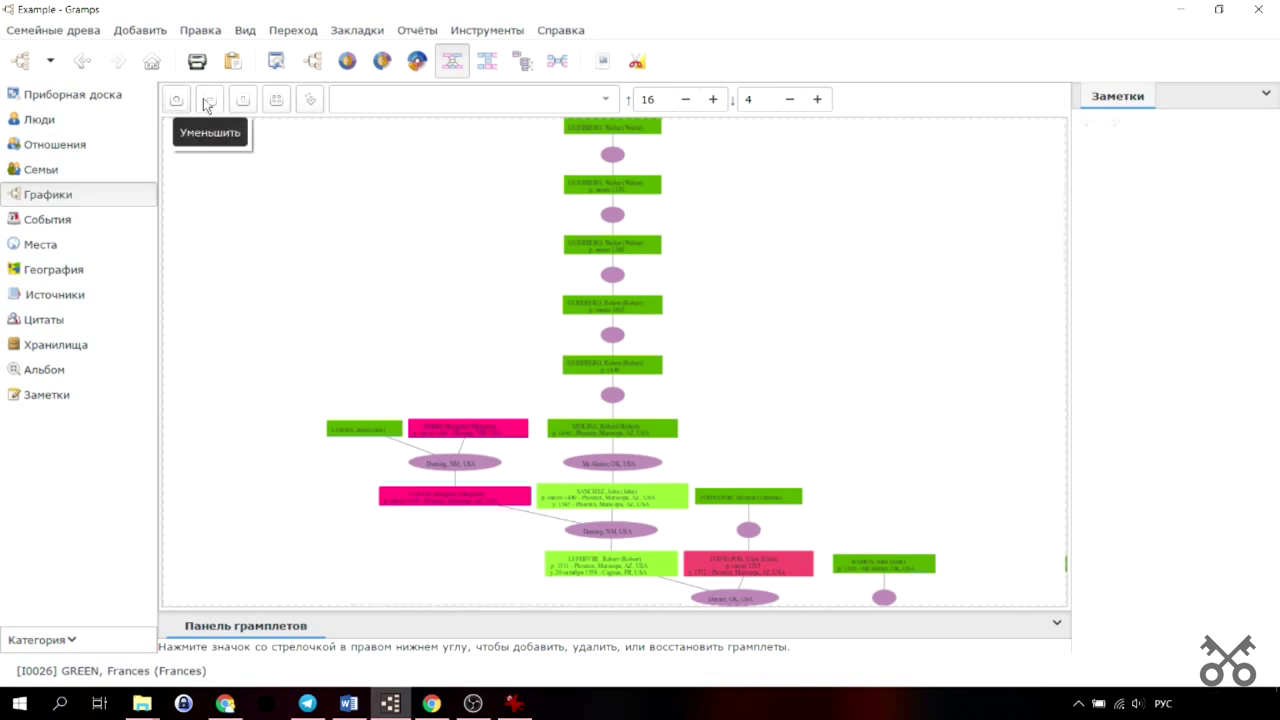
click(254, 104)
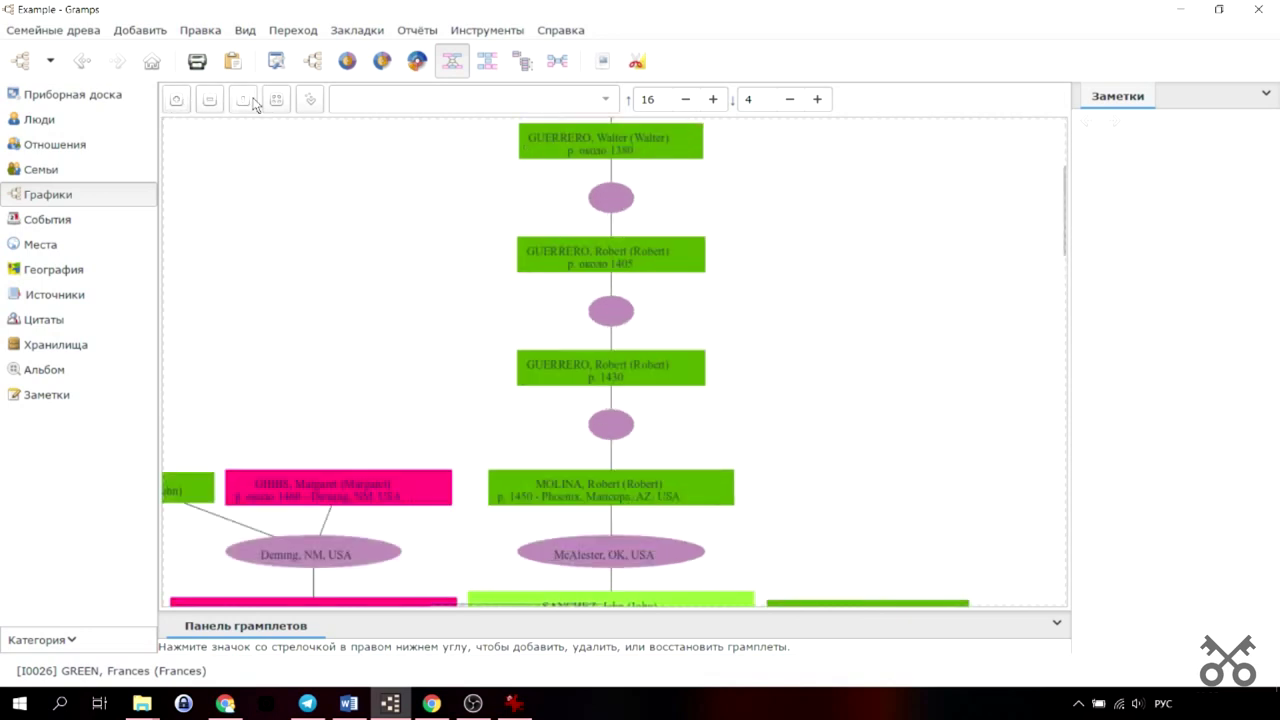
click(278, 106)
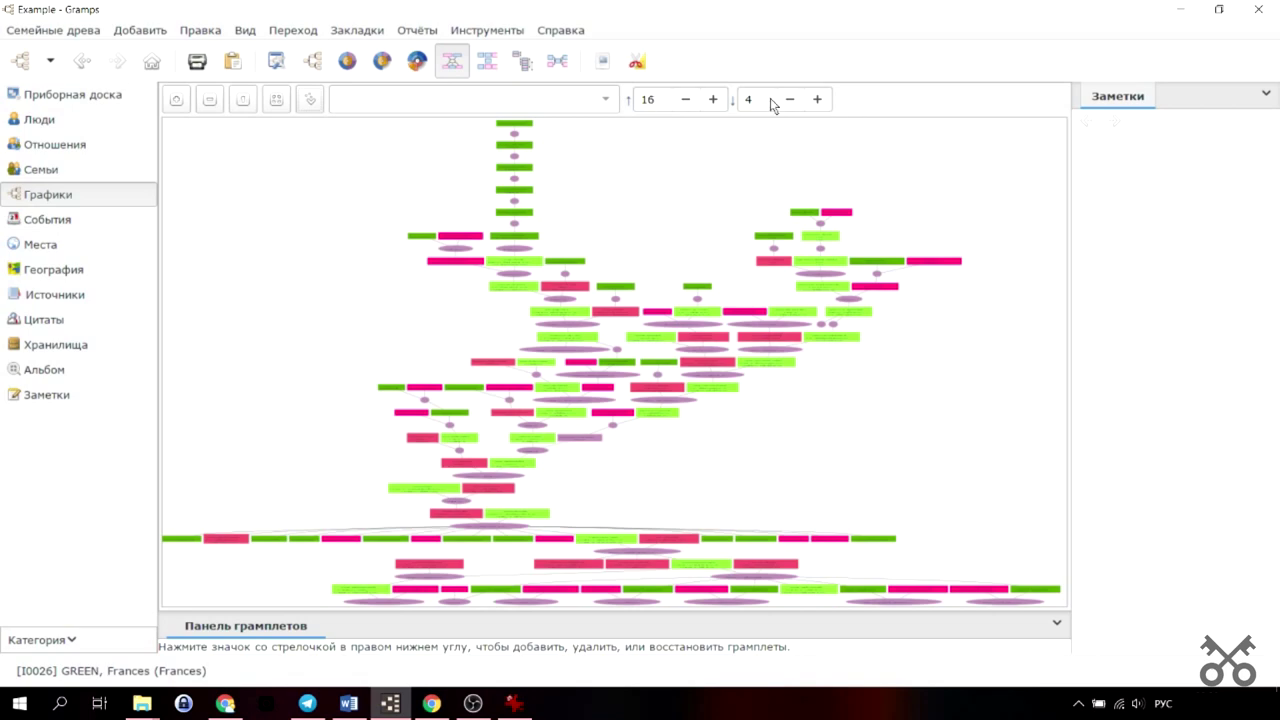
Reduce the family graph's number of ancestor generations to 6.
click(686, 105)
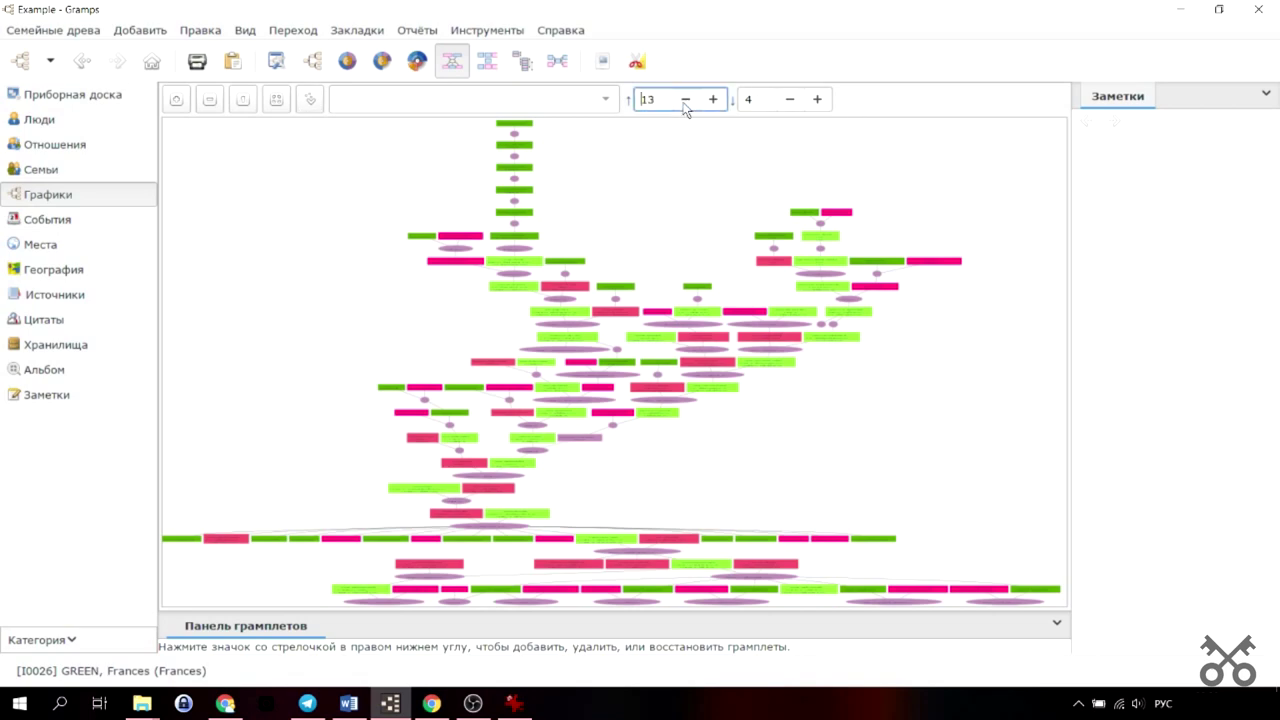
click(686, 99)
click(686, 99)
click(686, 99)
click(686, 99)
click(686, 99)
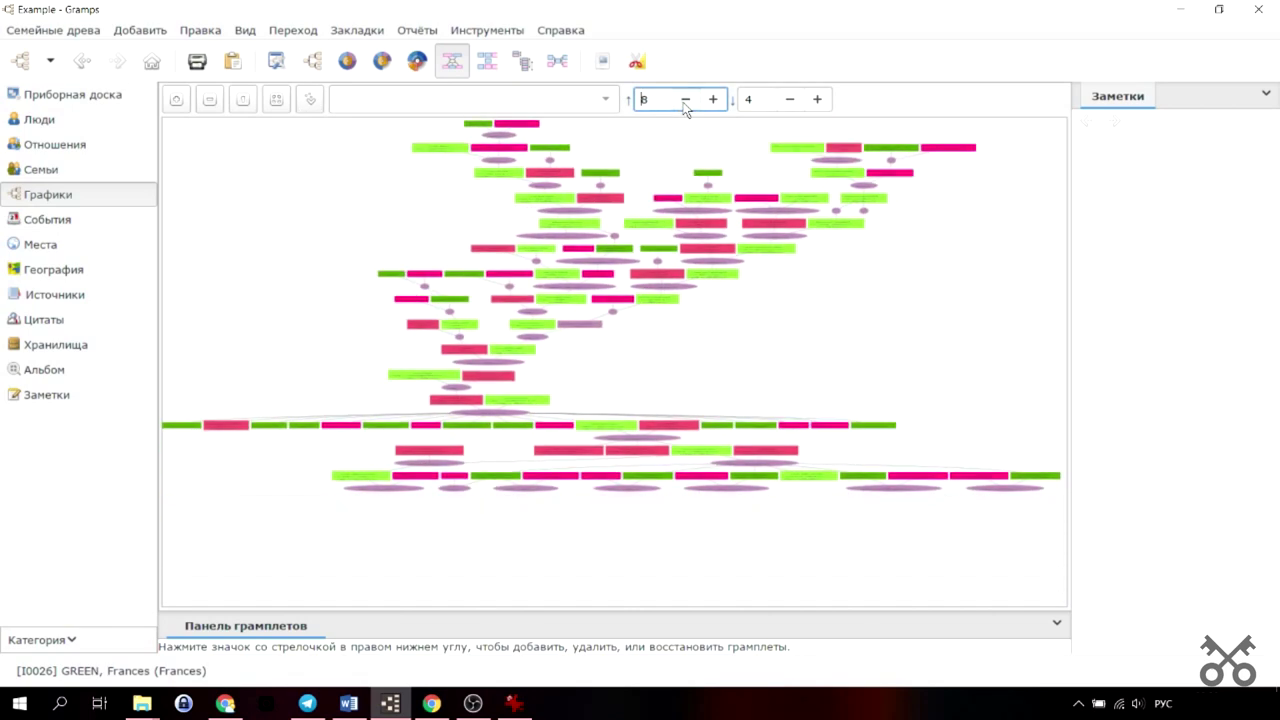
click(686, 101)
click(686, 101)
Try more descendant generations in the family graph, up to 8, and settle on 6.
click(816, 101)
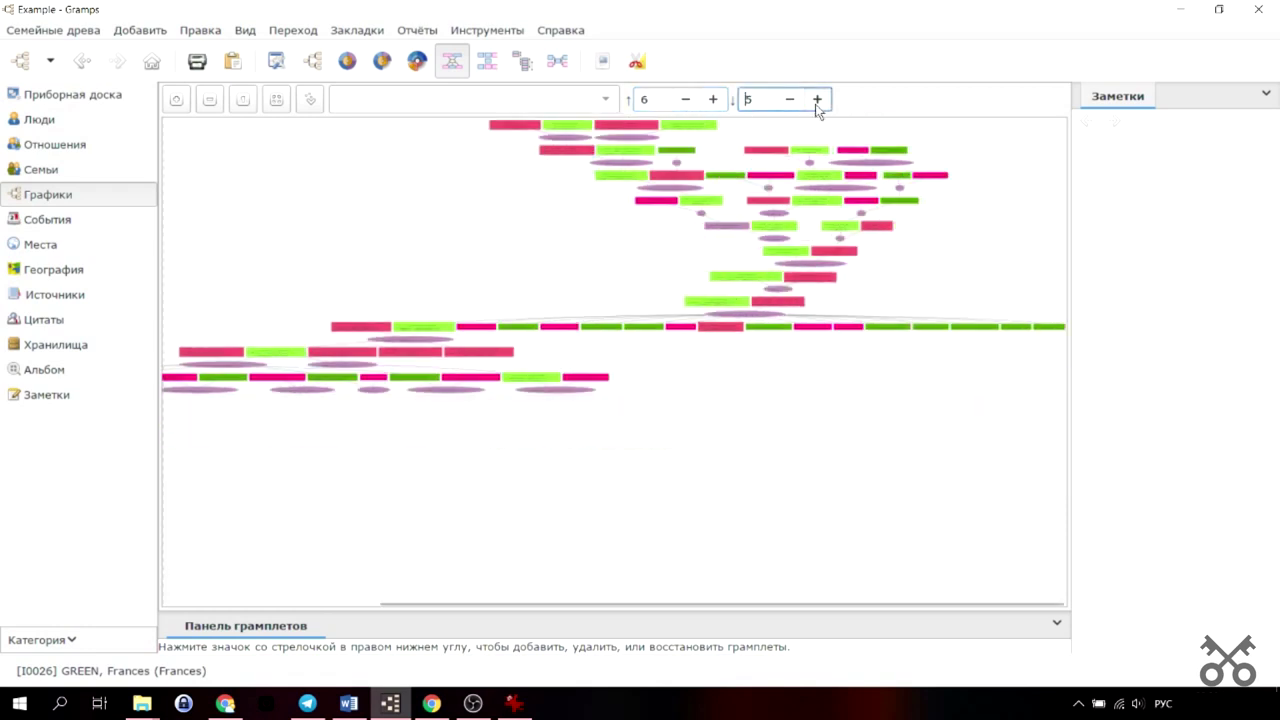
click(816, 100)
click(816, 100)
click(816, 100)
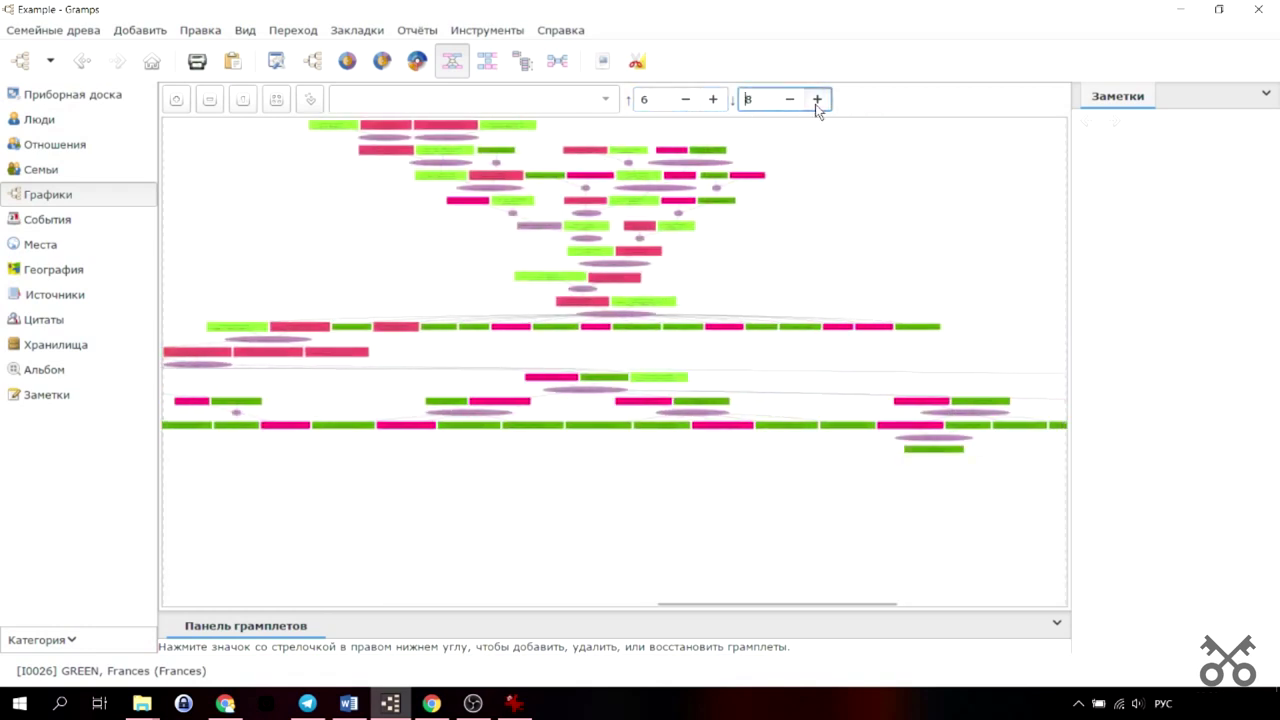
click(788, 102)
click(788, 102)
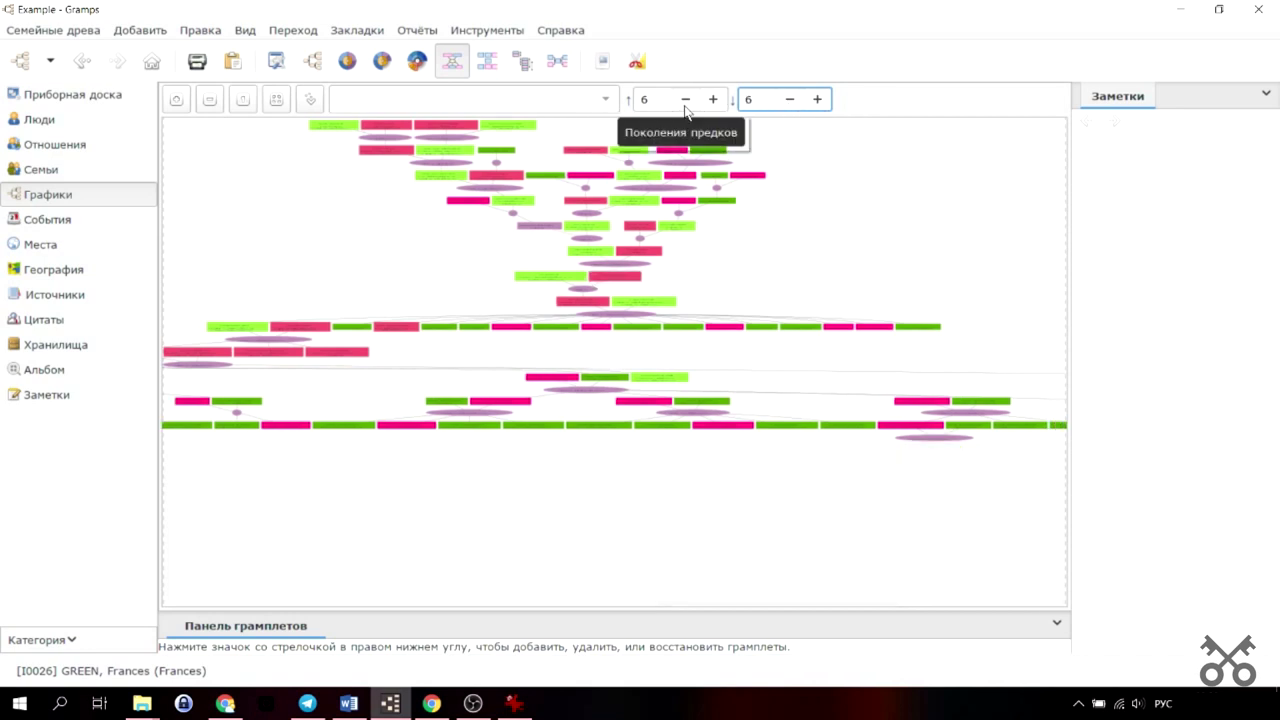
Examine the enlarged family graph around the active woman, her daughter's 1845 marriage and the full row of that couple's children.
scroll(378, 288, up, 6)
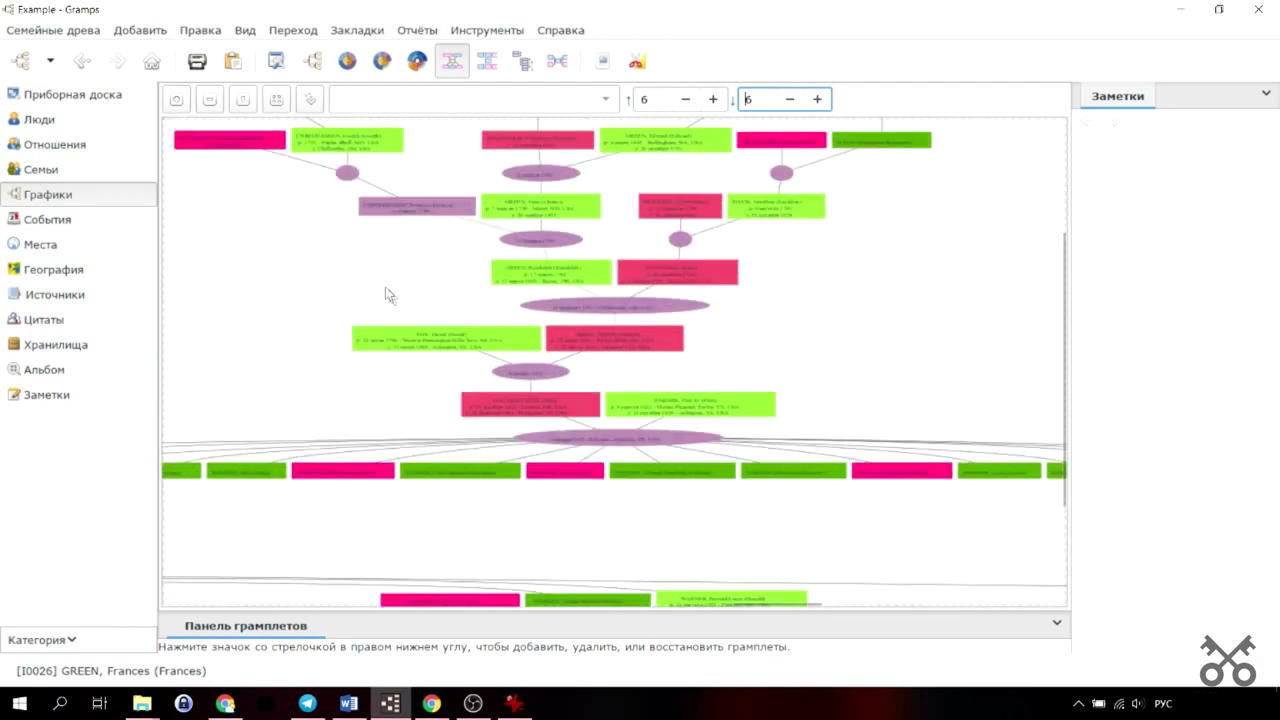
scroll(601, 313, up, 3)
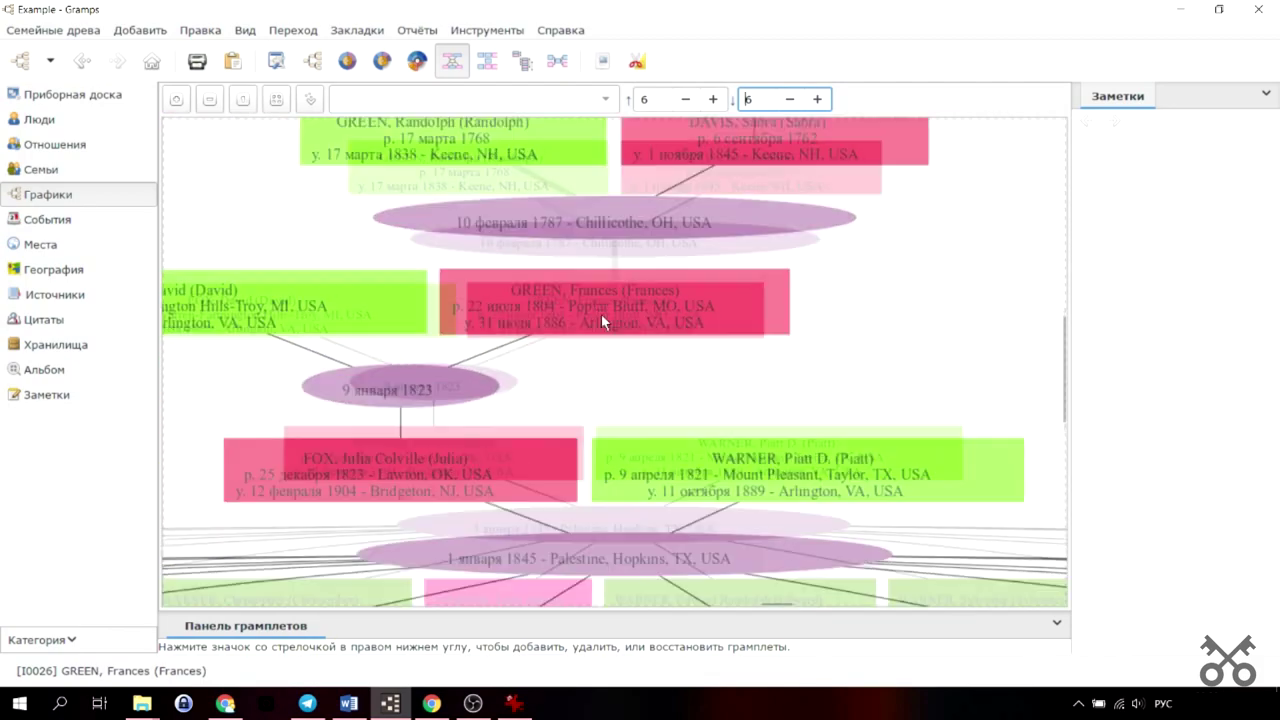
scroll(684, 401, down, 3)
drag(614, 506, 716, 548)
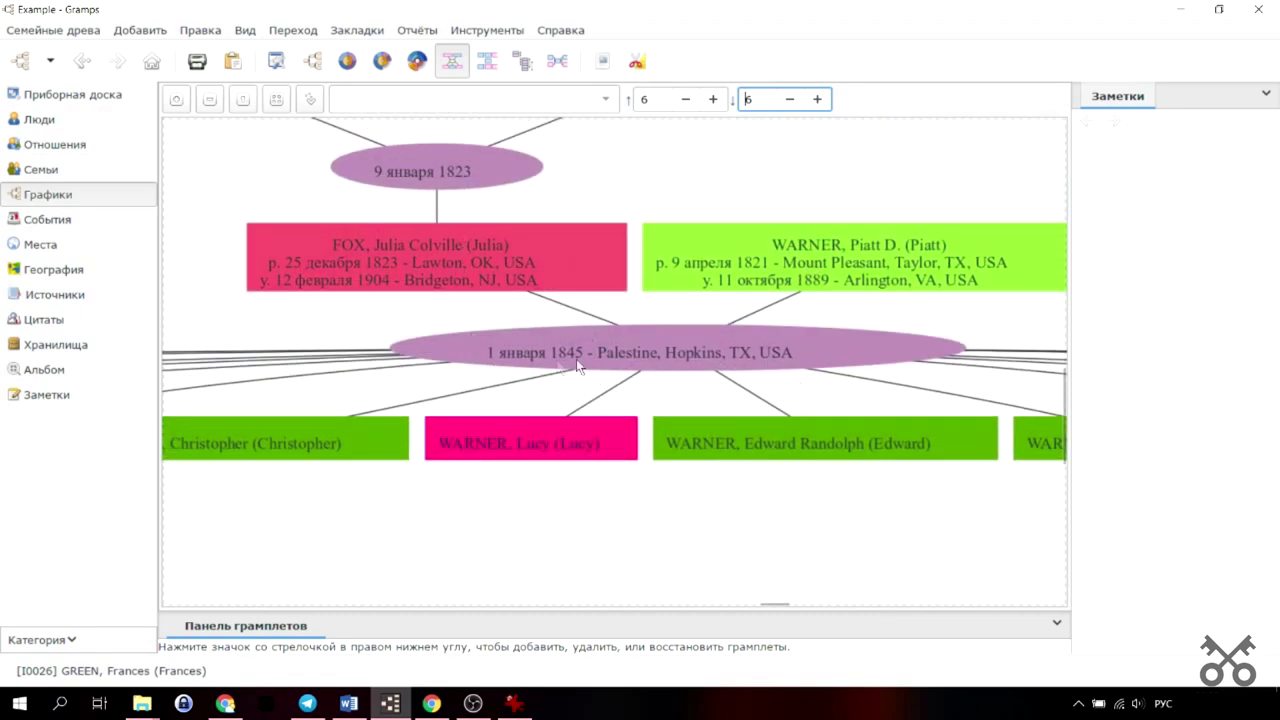
scroll(737, 497, down, 2)
scroll(883, 517, left, 10)
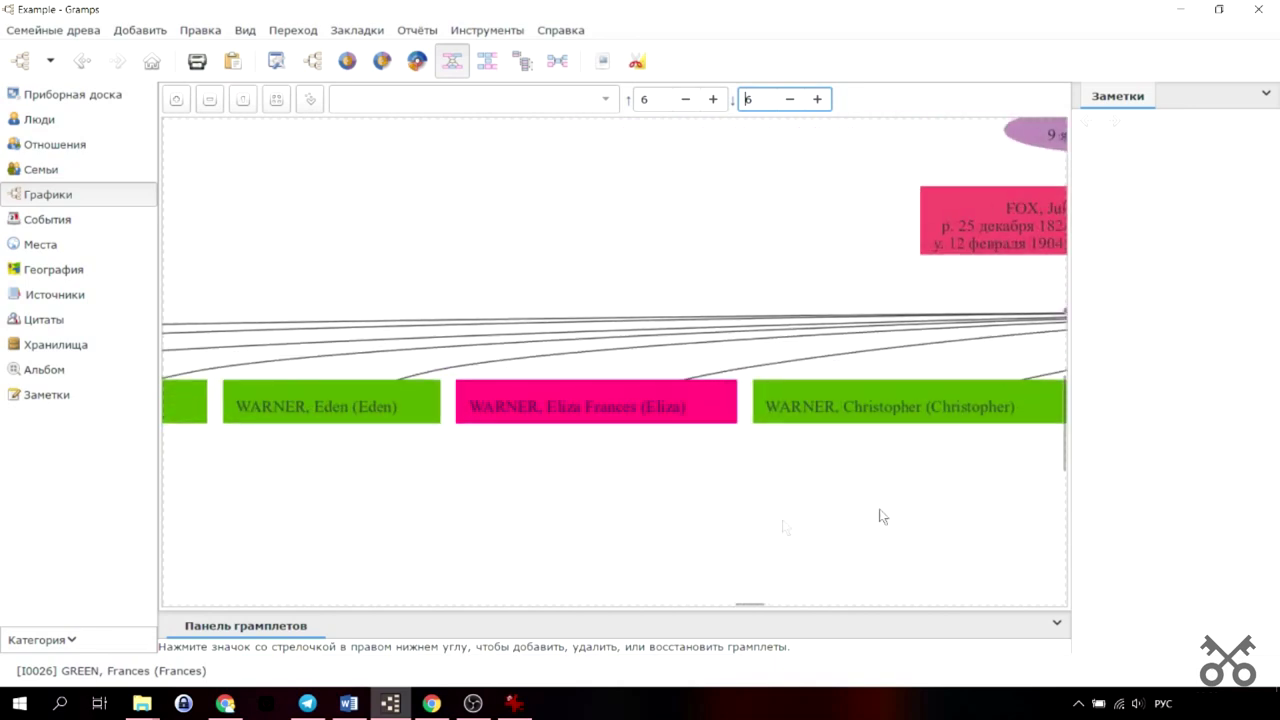
scroll(917, 509, right, 10)
scroll(383, 498, right, 15)
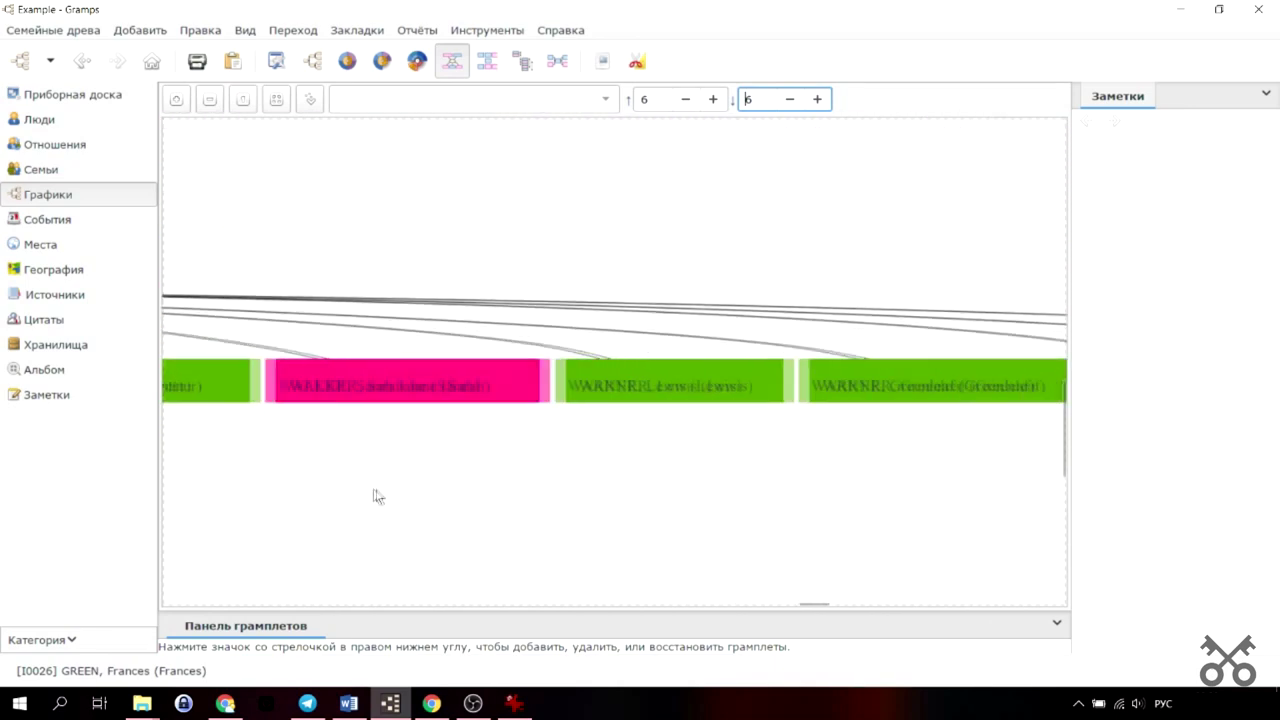
scroll(632, 487, right, 5)
scroll(331, 486, left, 20)
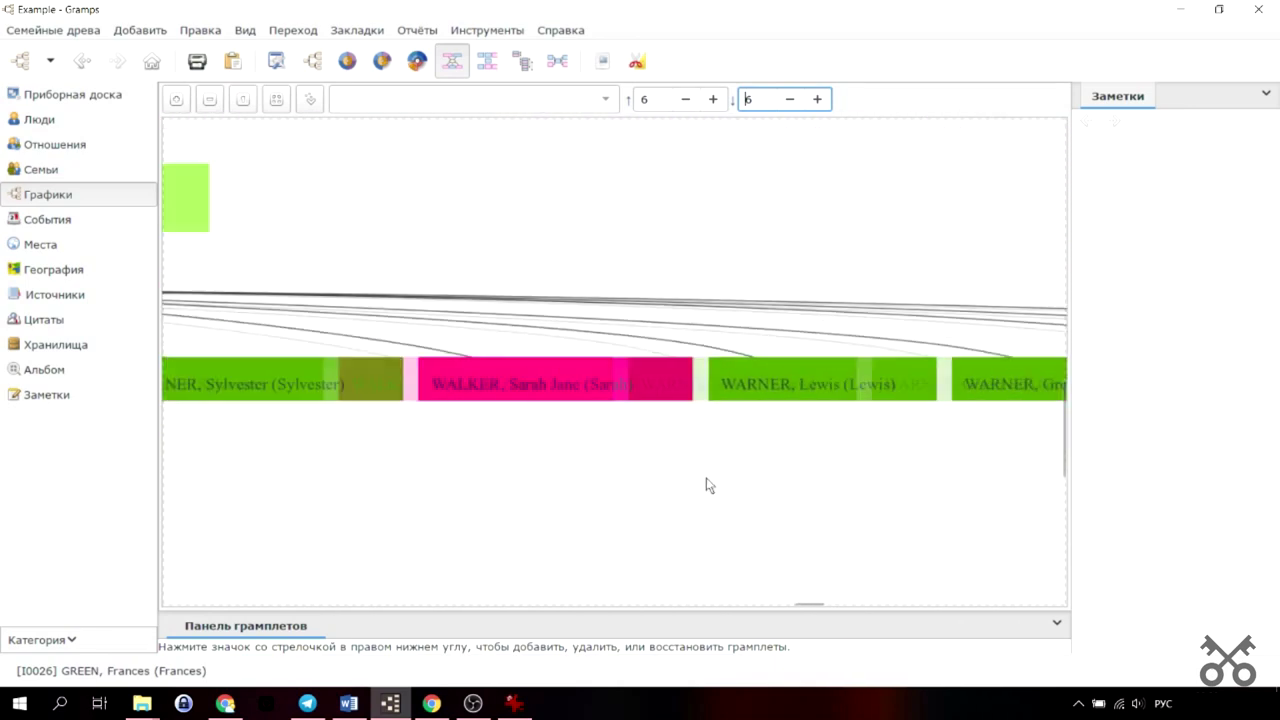
Make one of the sons from the 1845 marriage the active person and look over his ancestors in the redrawn family graph.
click(535, 385)
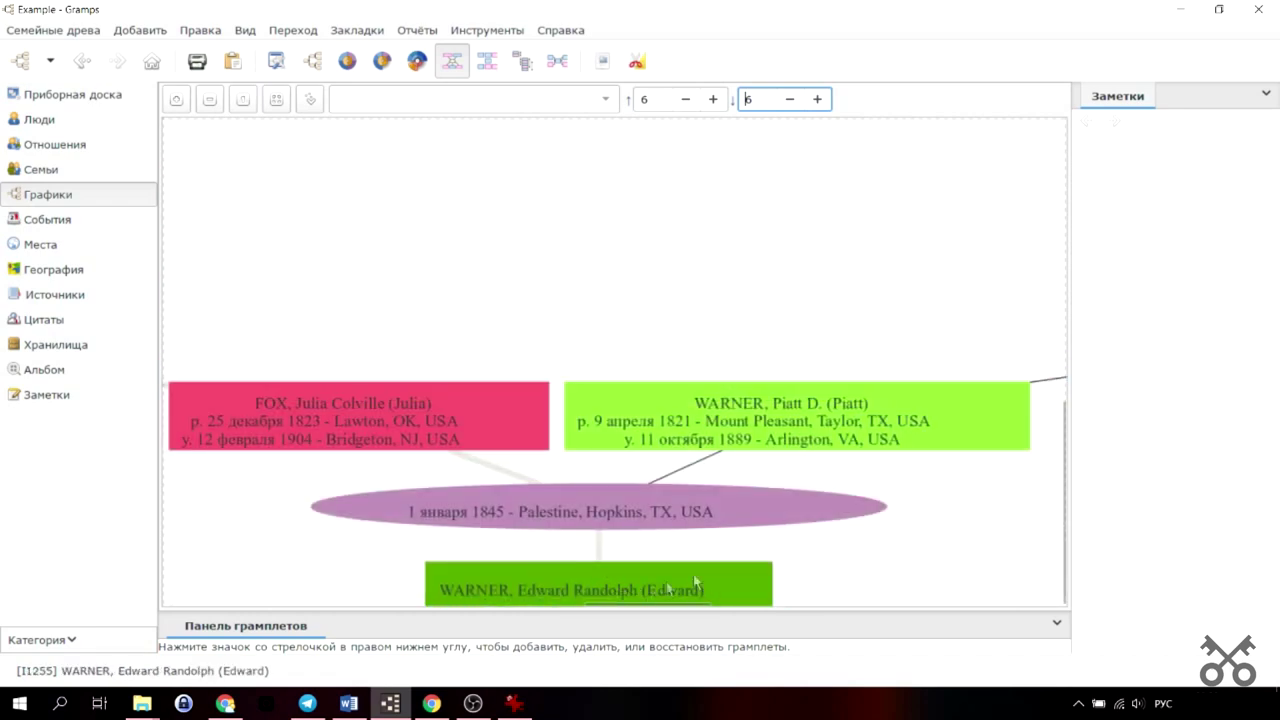
scroll(886, 598, up, 10)
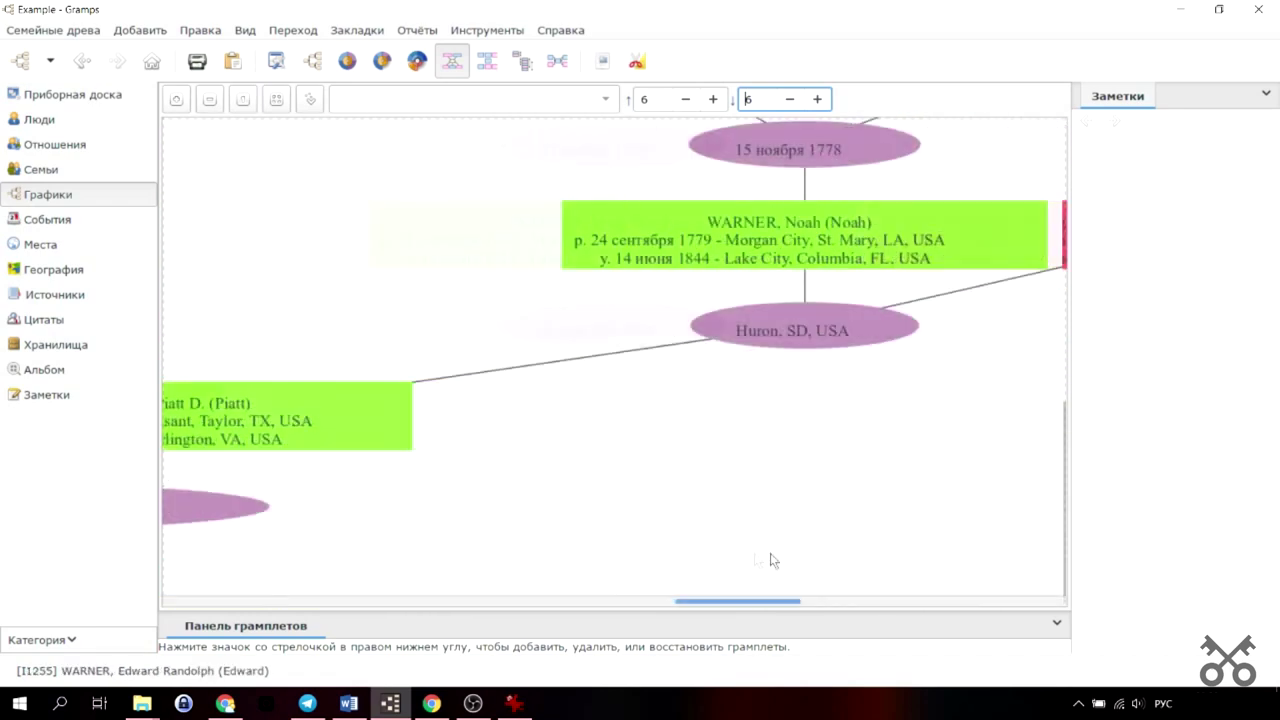
scroll(660, 328, down, 6)
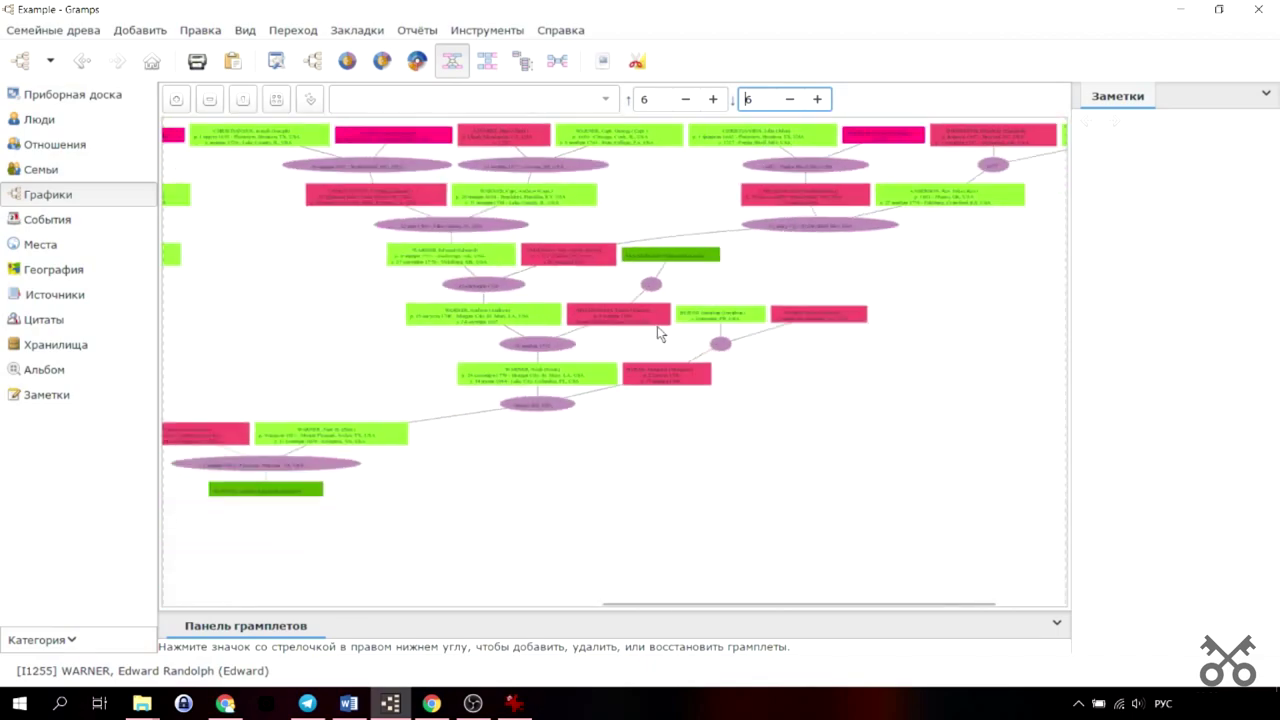
scroll(586, 263, up, 6)
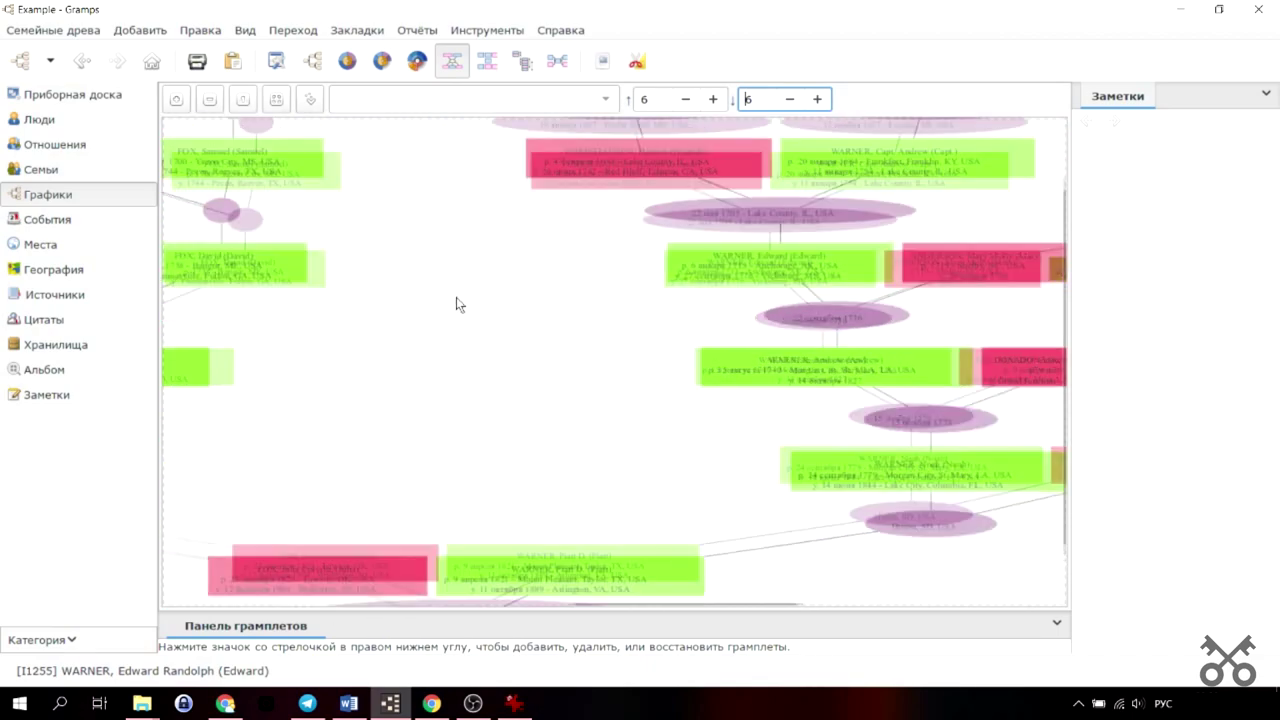
drag(562, 510, 1046, 193)
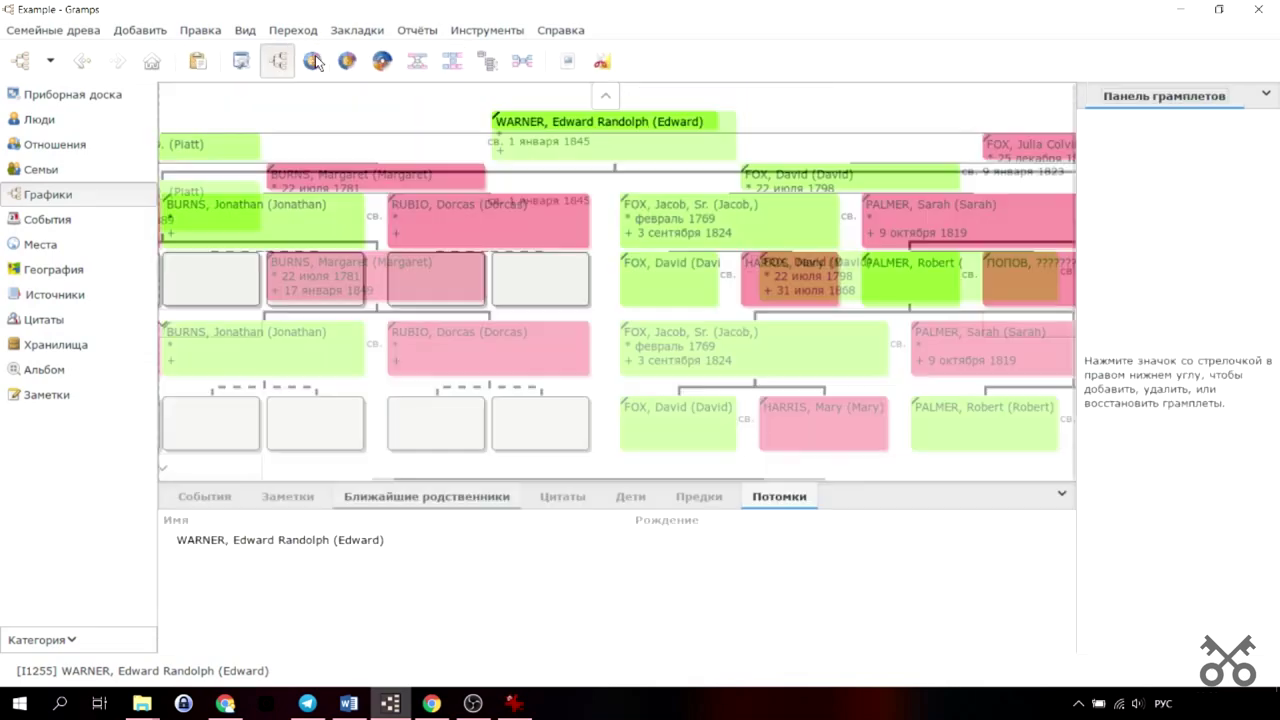
Display the active person's pedigree chart for comparison and return to the family graph to view his paternal ancestors.
click(313, 61)
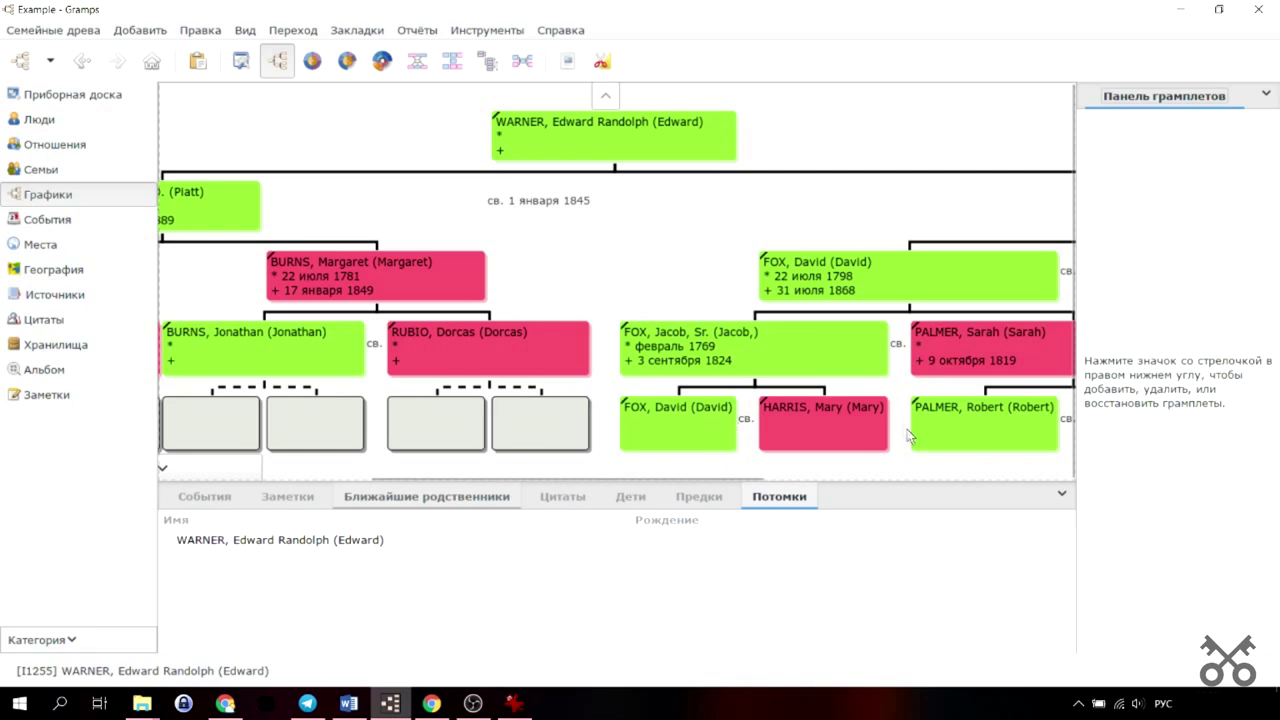
click(417, 61)
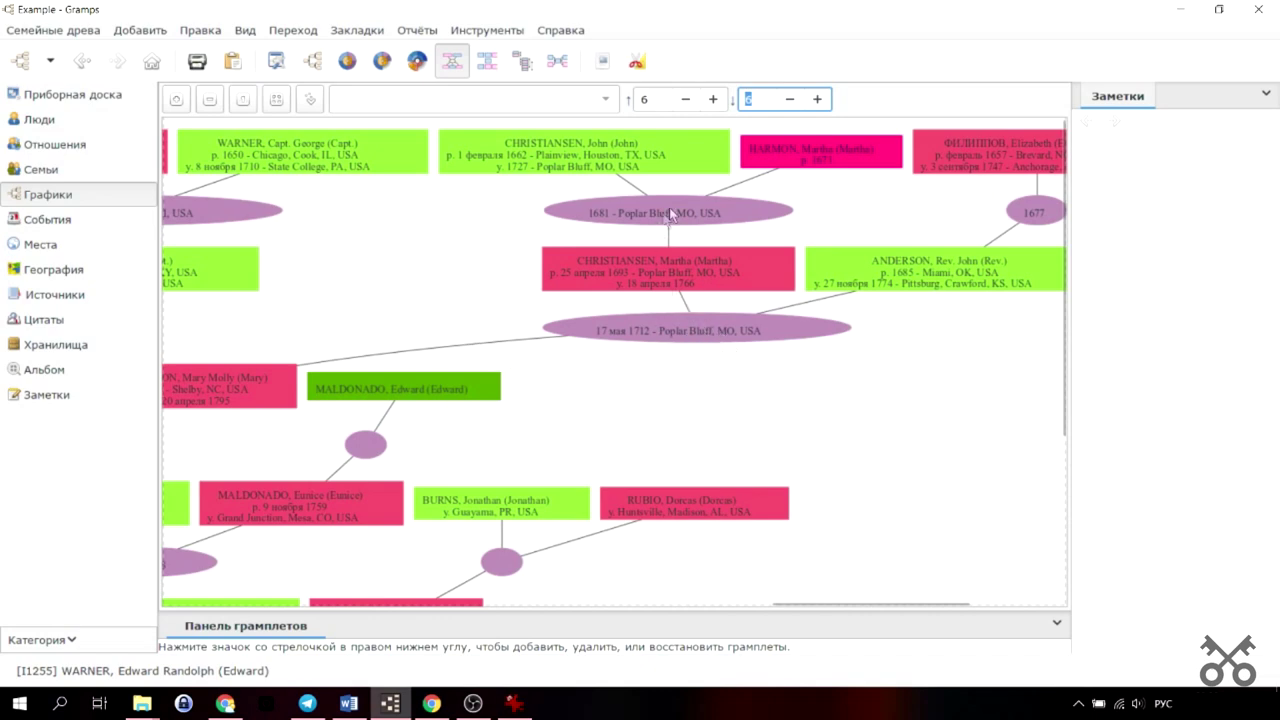
drag(410, 300, 822, 284)
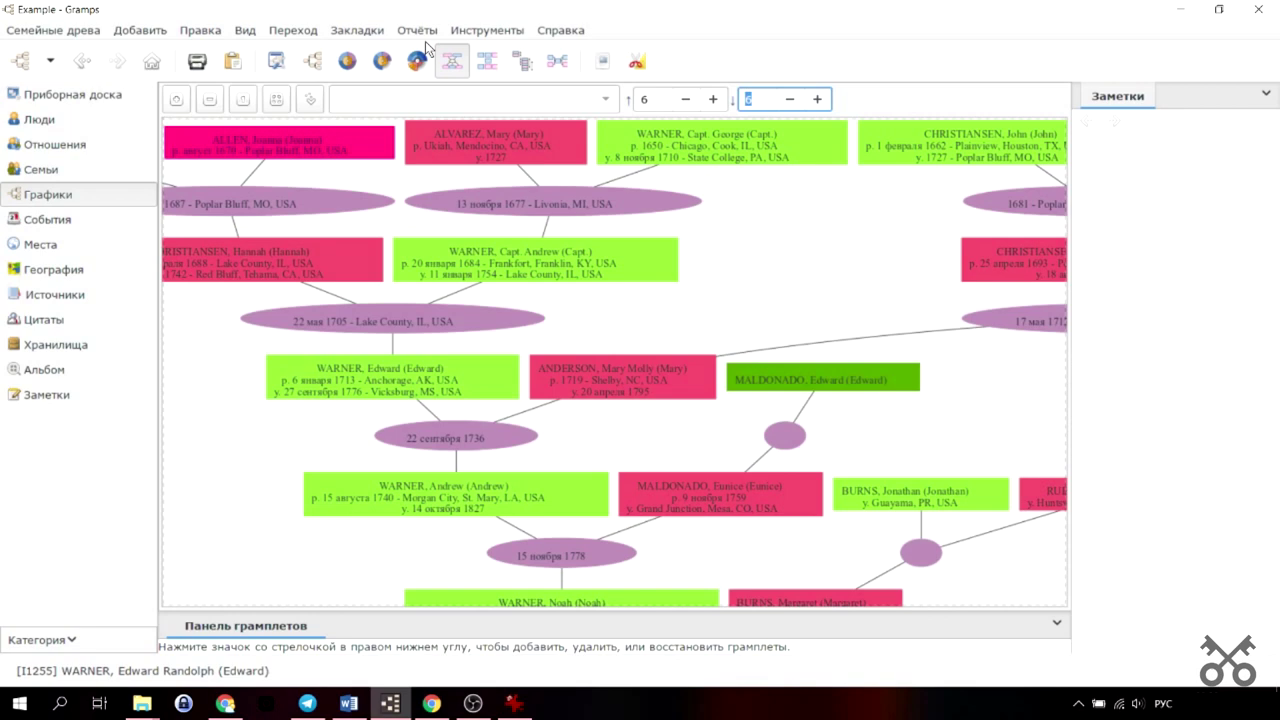
Go to the people list, inspect the definition of the custom filter Frances2, and close it without saving.
click(92, 119)
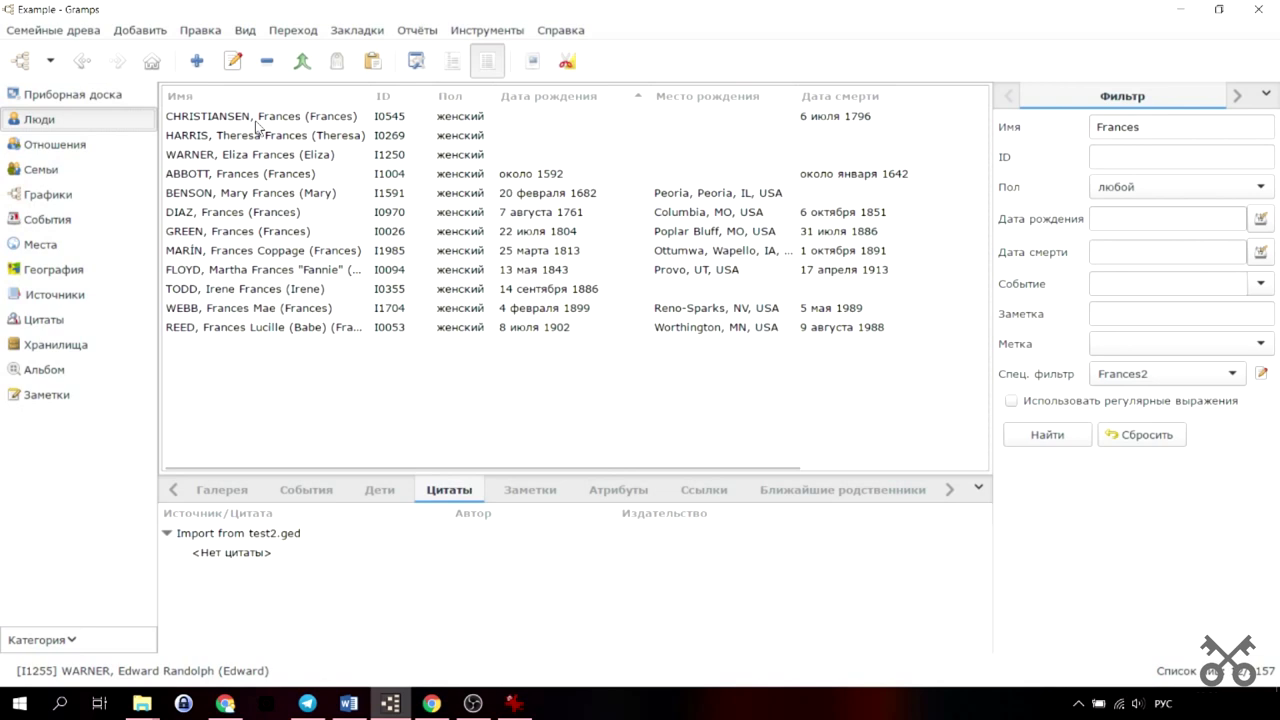
click(1261, 373)
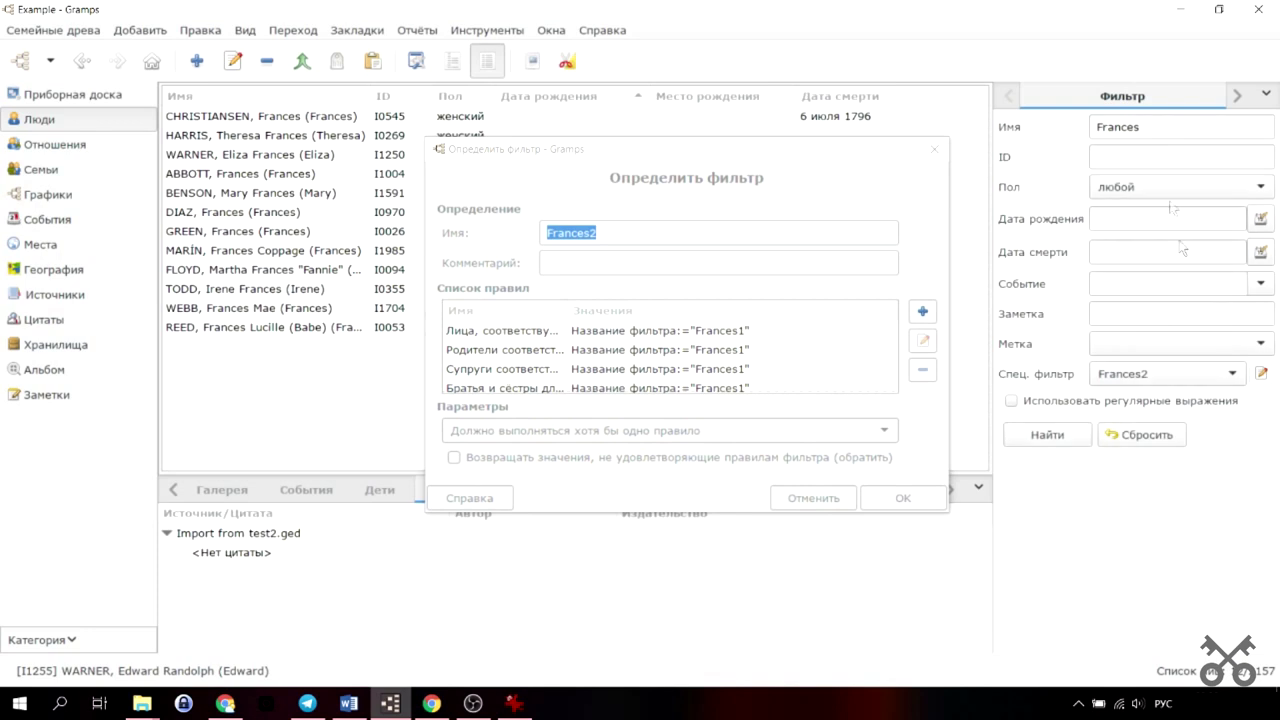
click(1229, 374)
click(1154, 279)
click(1262, 373)
click(933, 149)
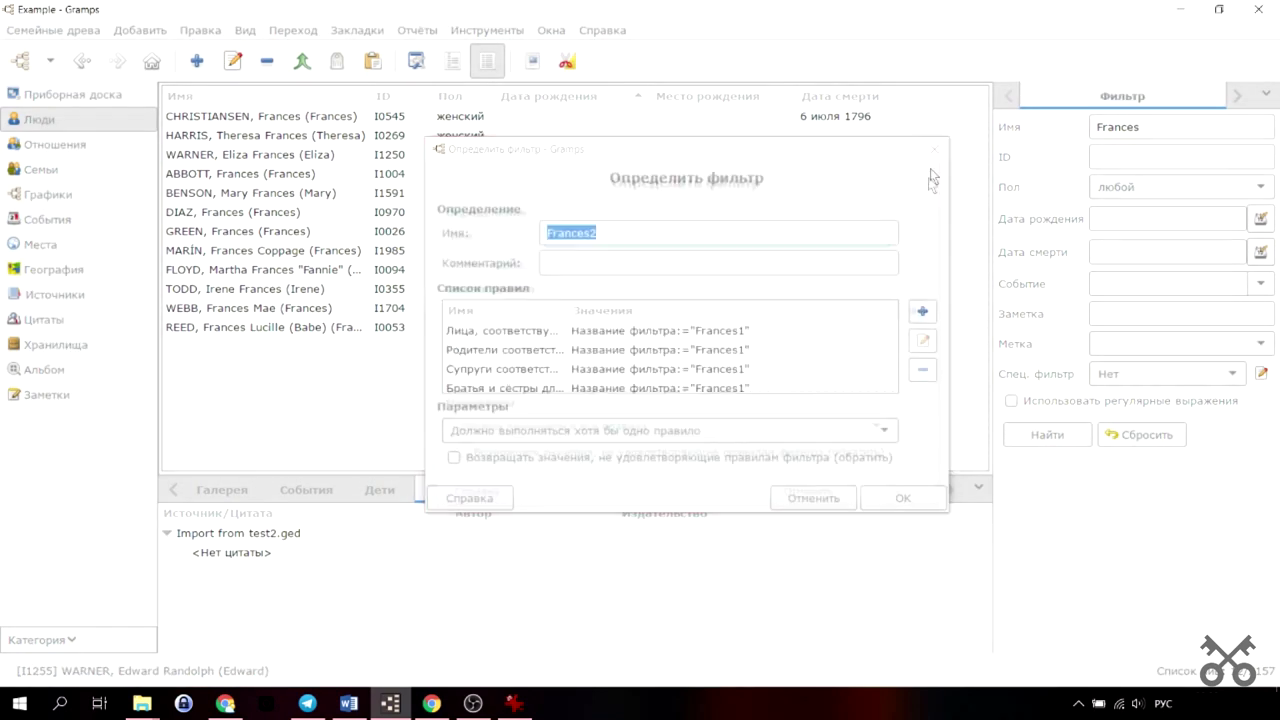
click(822, 495)
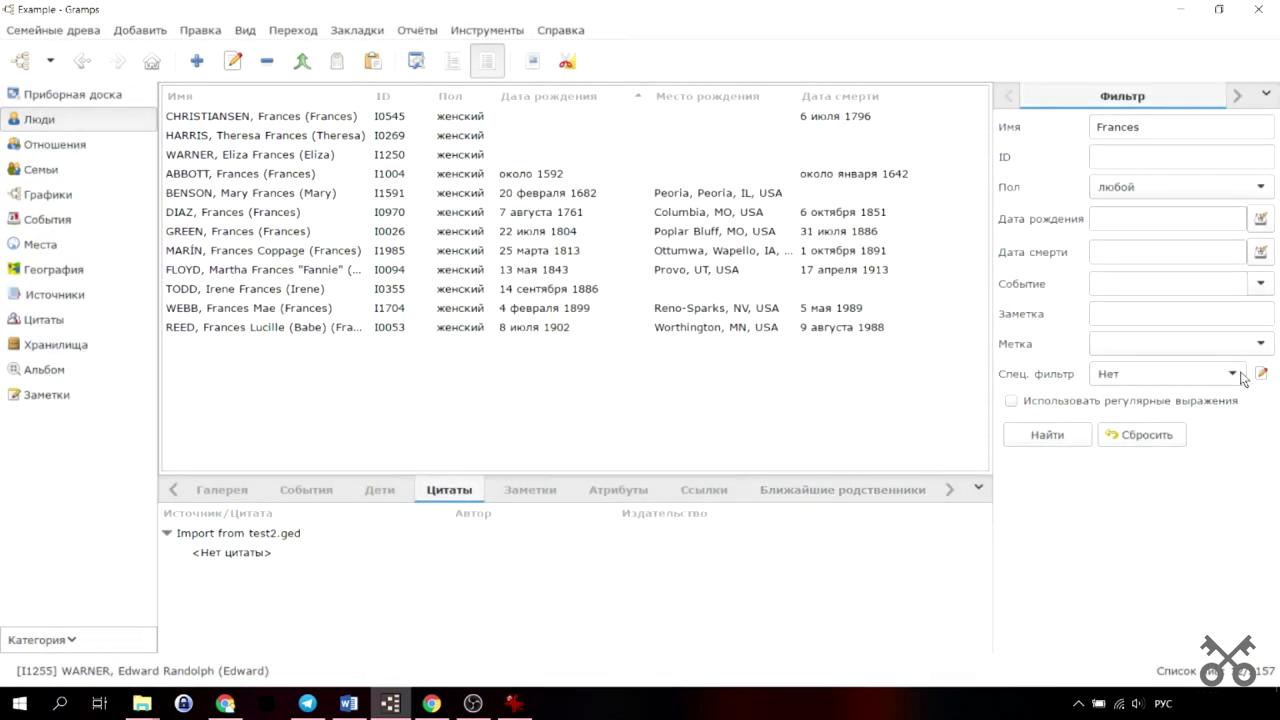
Choose Frances1 as the custom filter for people and open its definition.
click(1190, 374)
click(1186, 446)
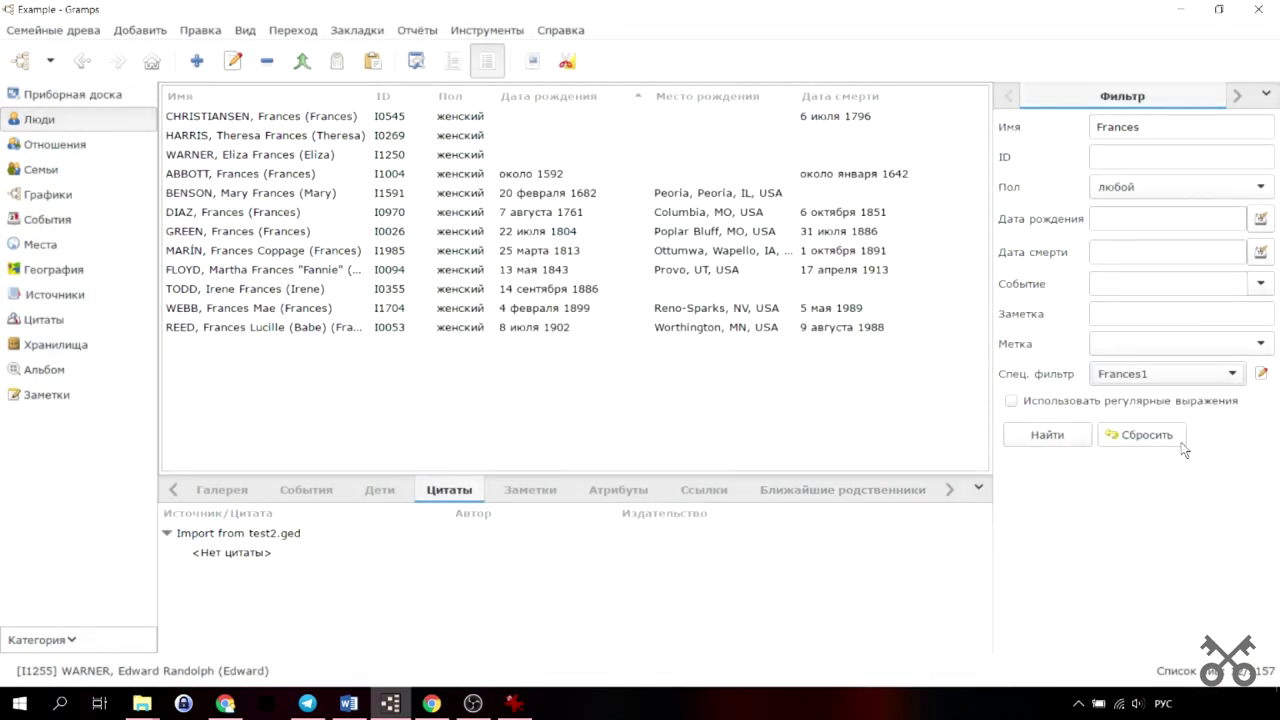
click(1261, 374)
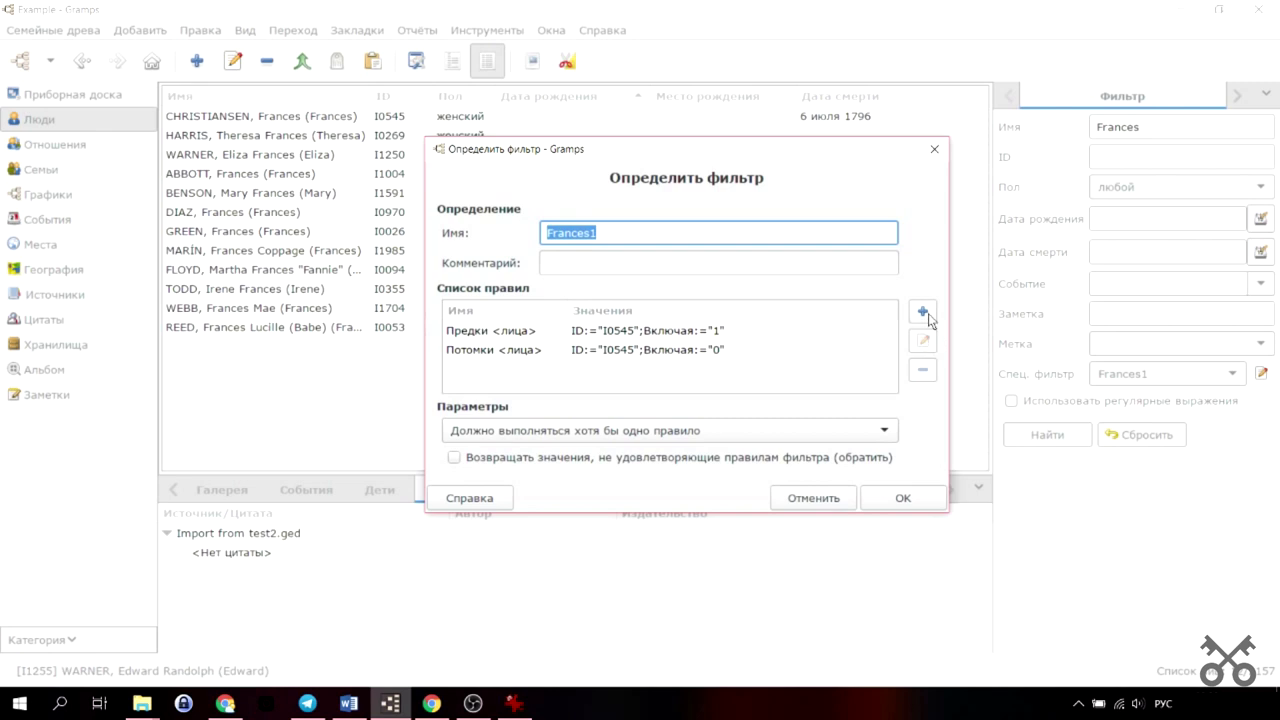
Open the ancestors rule of the Frances1 filter, browse the descendant, ancestor and general rule categories, and cancel the rule editing.
double_click(686, 332)
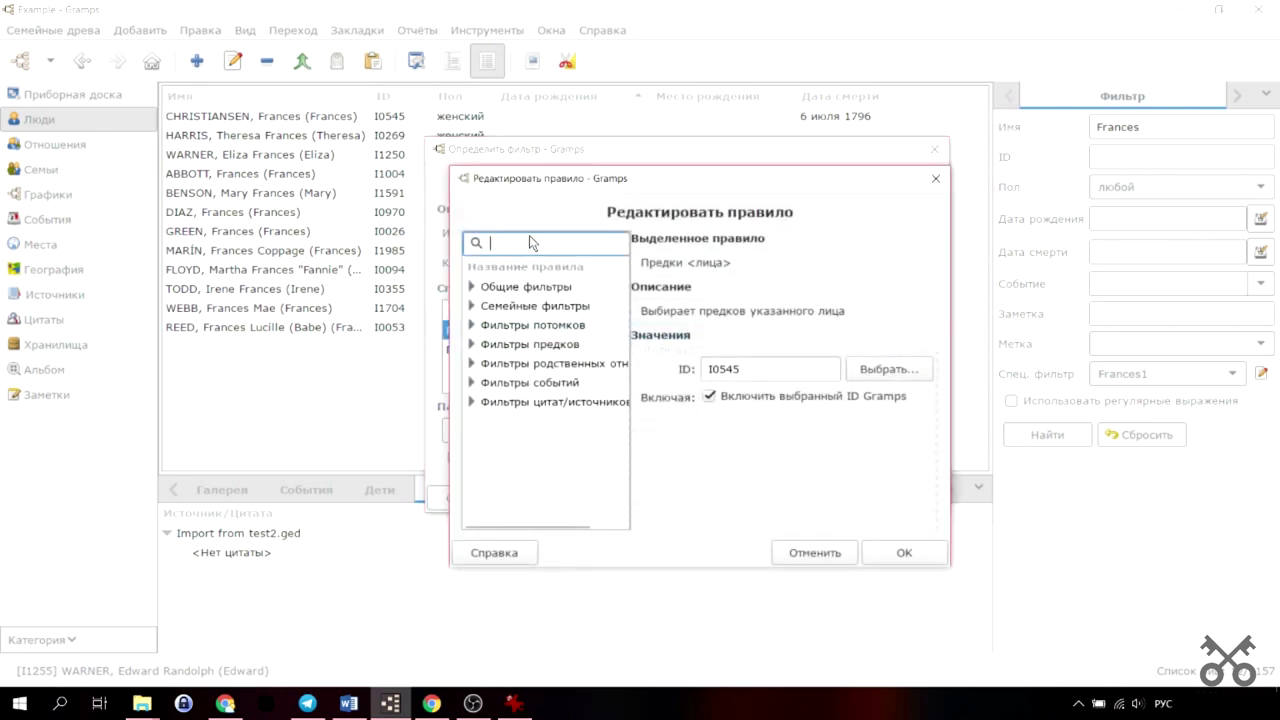
click(472, 326)
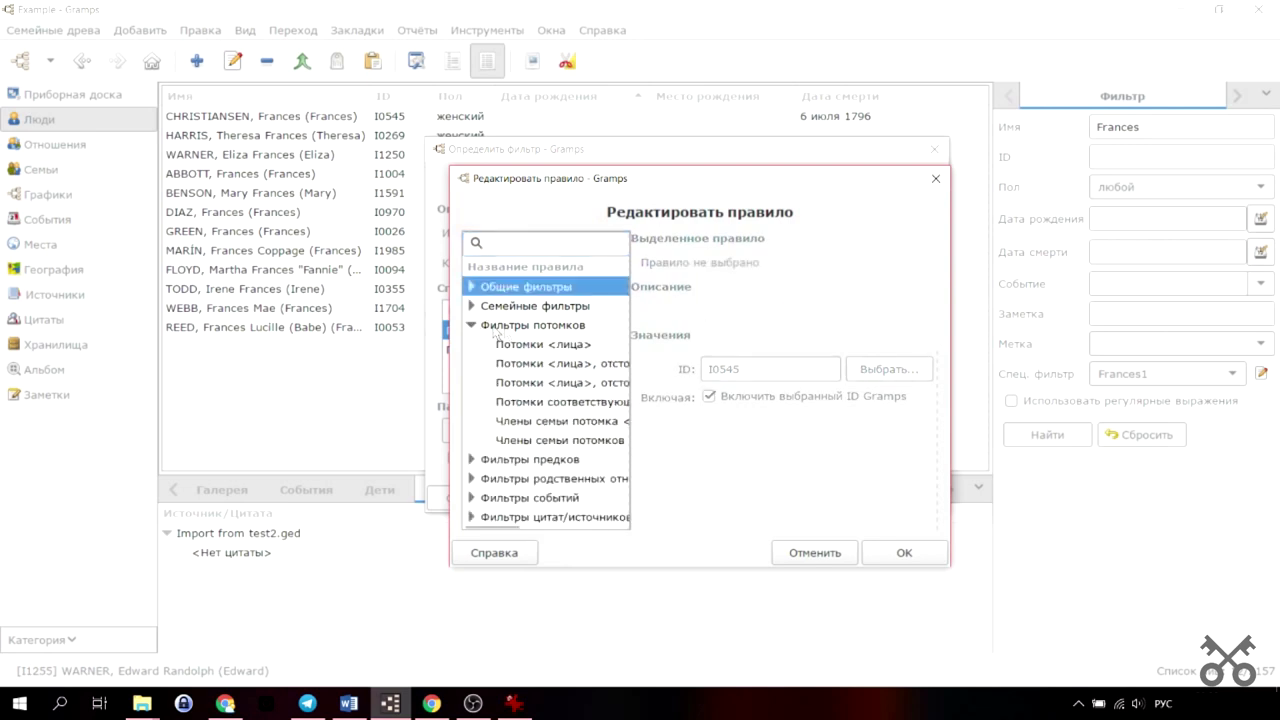
click(474, 459)
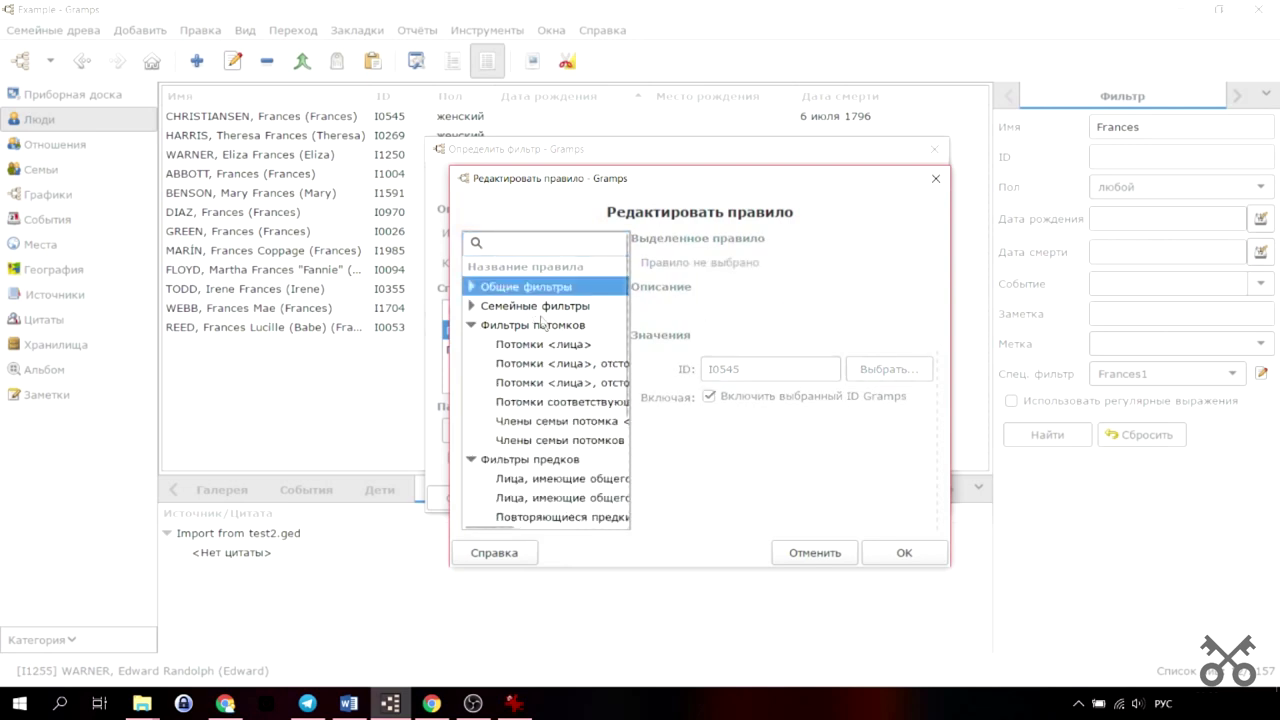
click(473, 288)
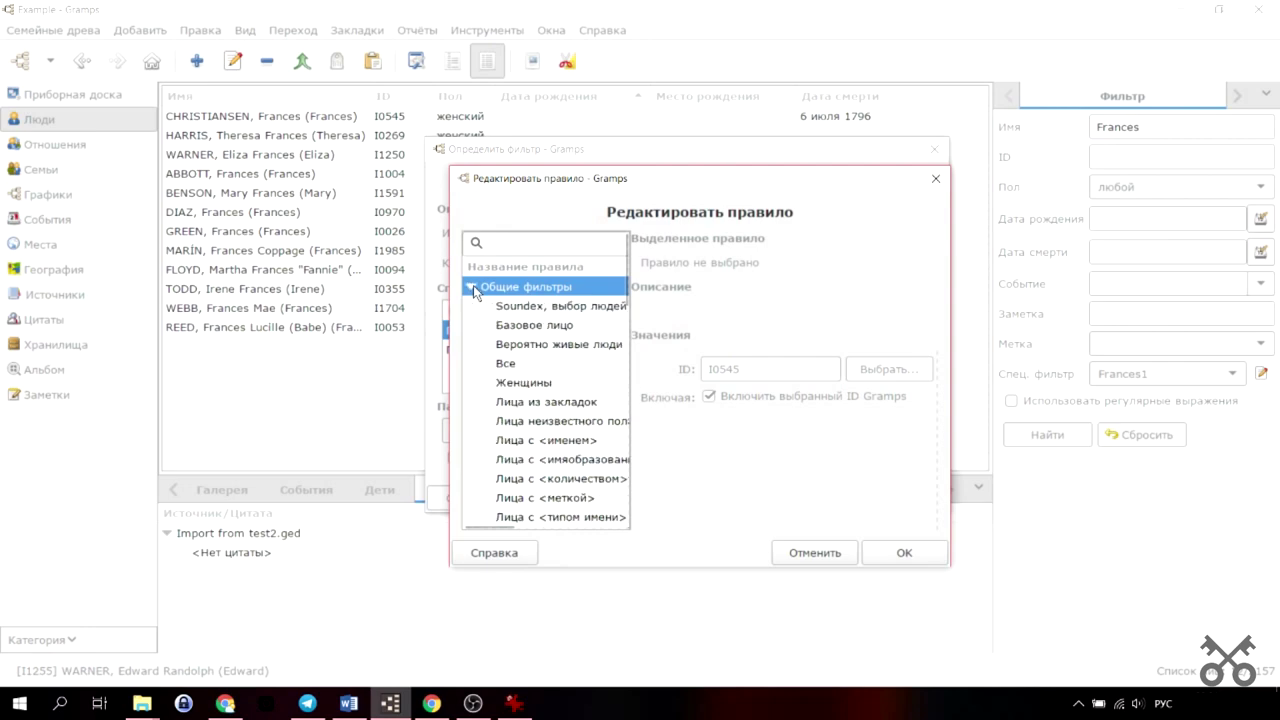
click(824, 552)
Reopen the ancestors rule, view the list for picking its reference person, and cancel both the selection and the rule editing.
click(923, 343)
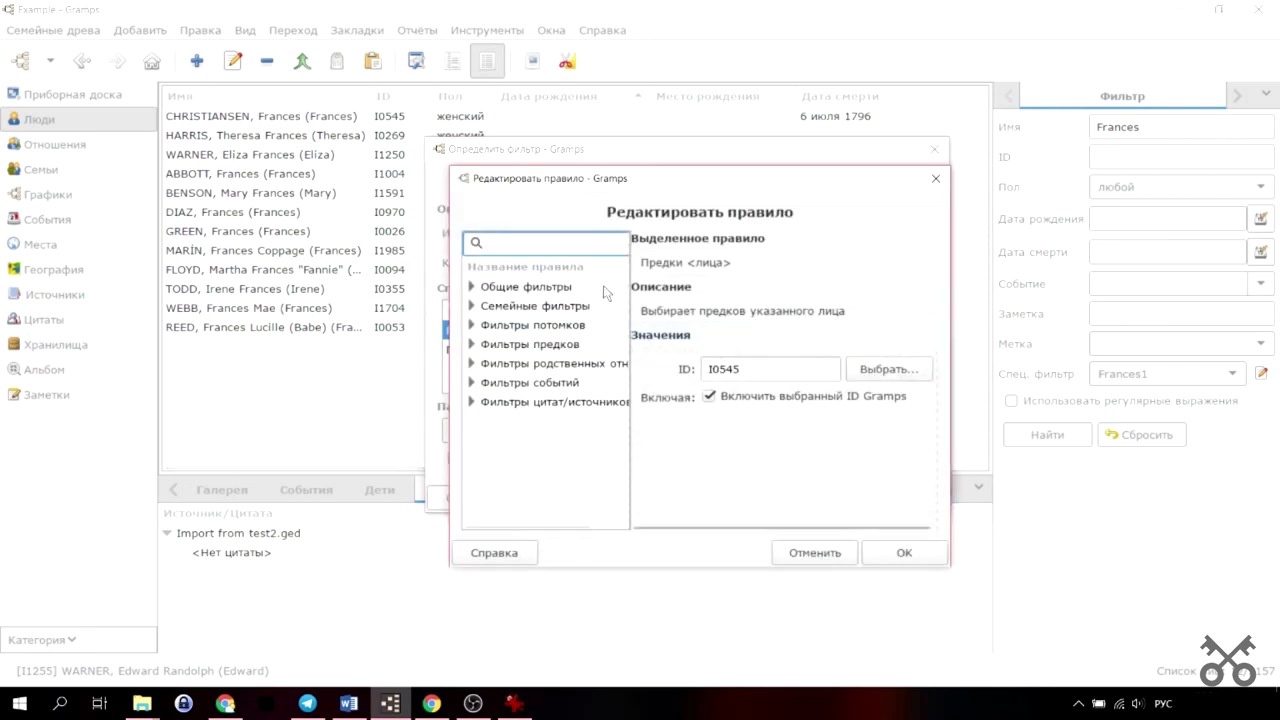
drag(606, 189, 621, 264)
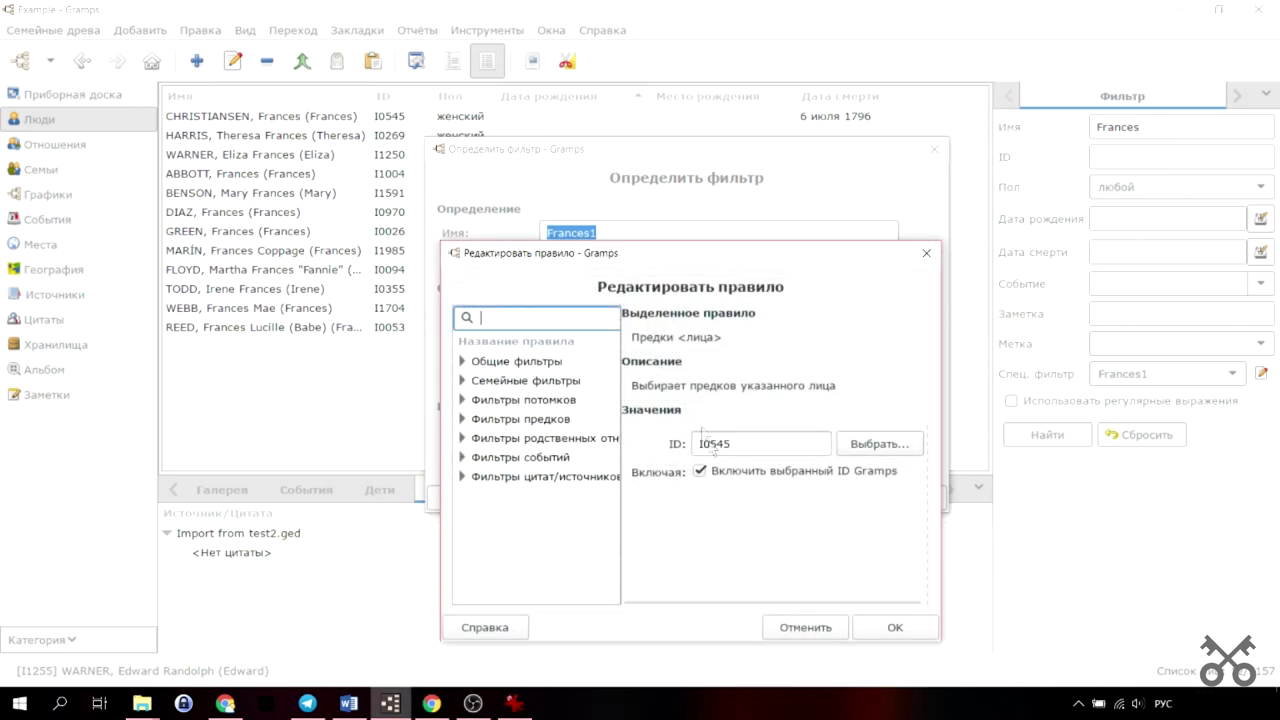
click(884, 452)
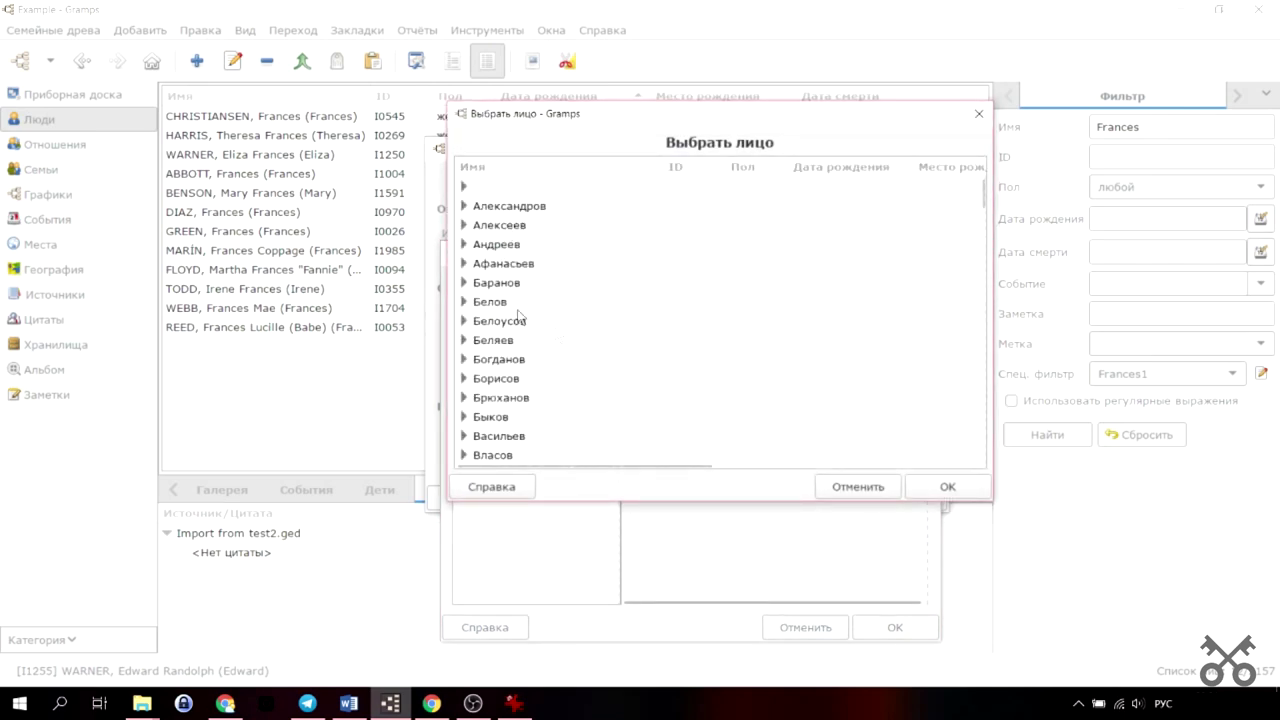
click(857, 487)
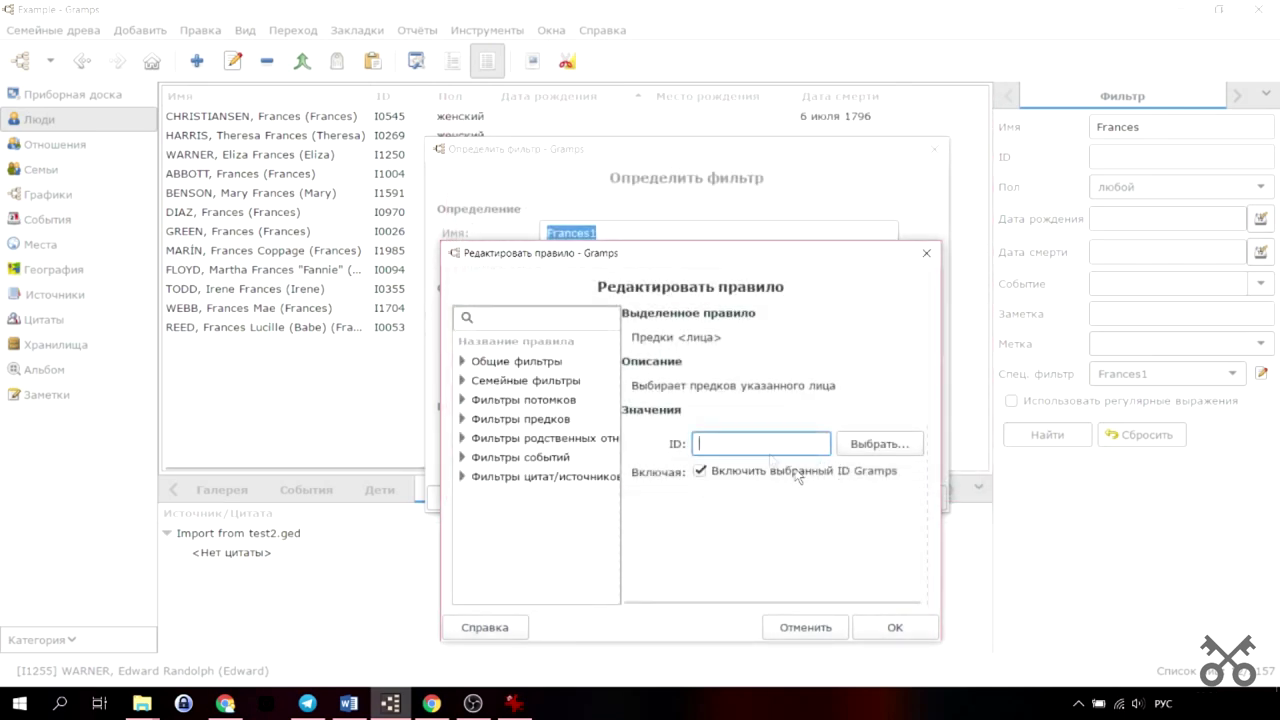
click(838, 634)
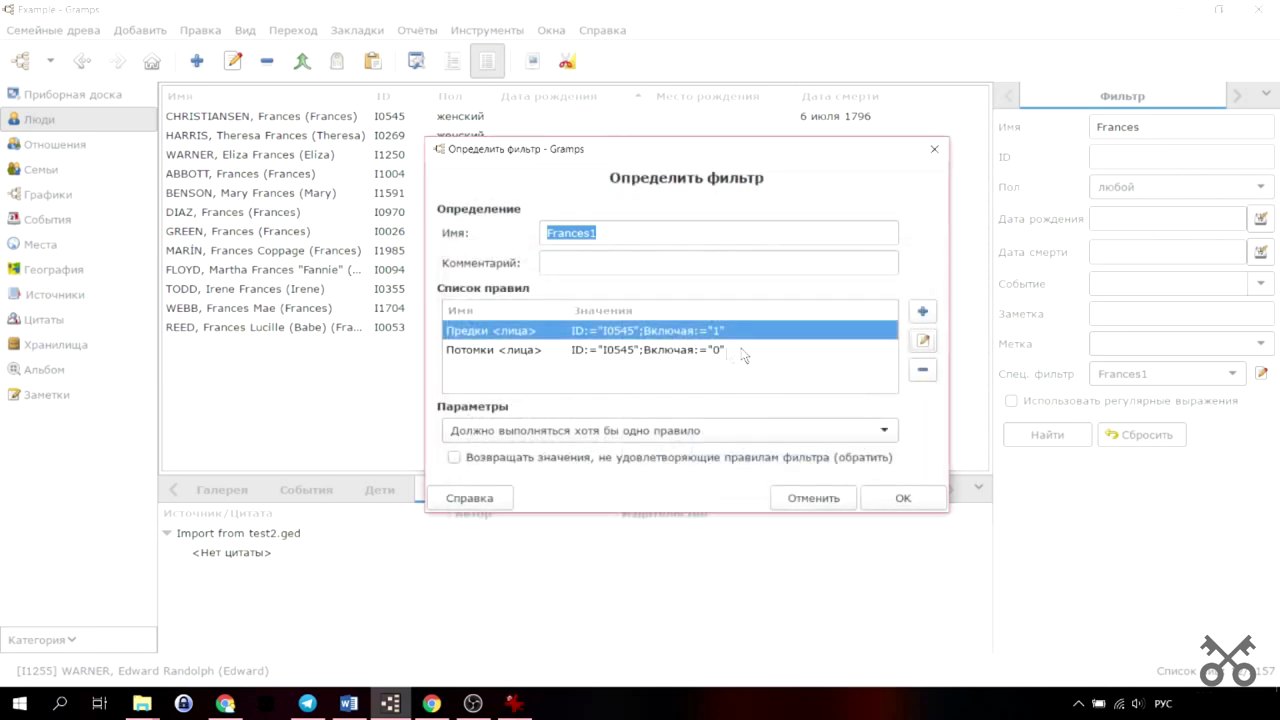
Open the descendants rule of the Frances1 filter, inspect its settings, and cancel the rule editing.
double_click(694, 348)
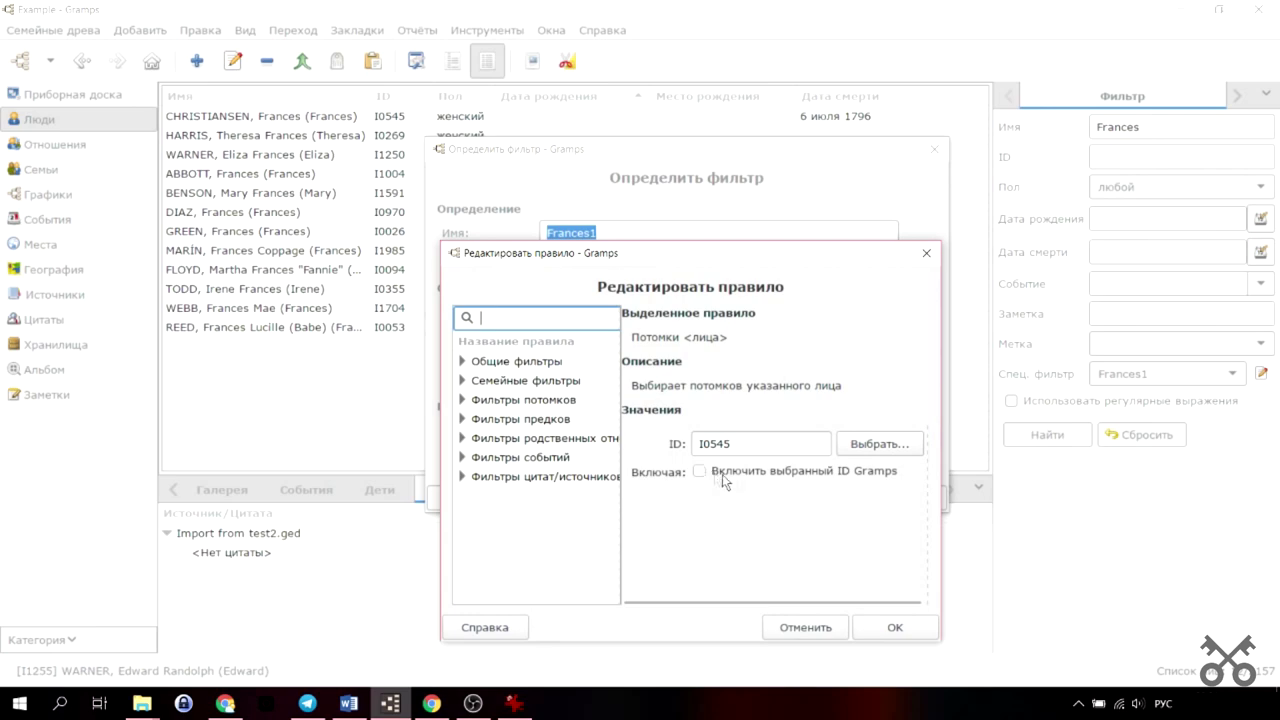
drag(616, 261, 662, 202)
click(853, 572)
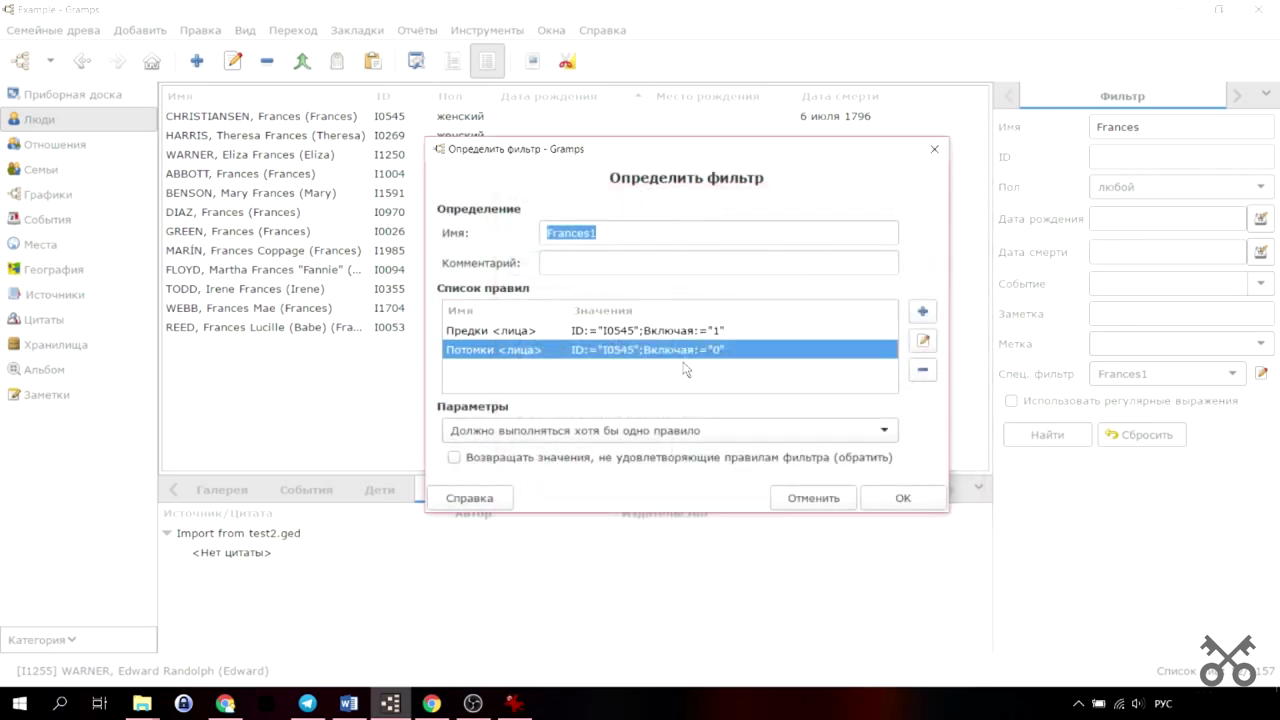
View the rule-matching options of the Frances1 filter and close its definition without saving.
click(667, 431)
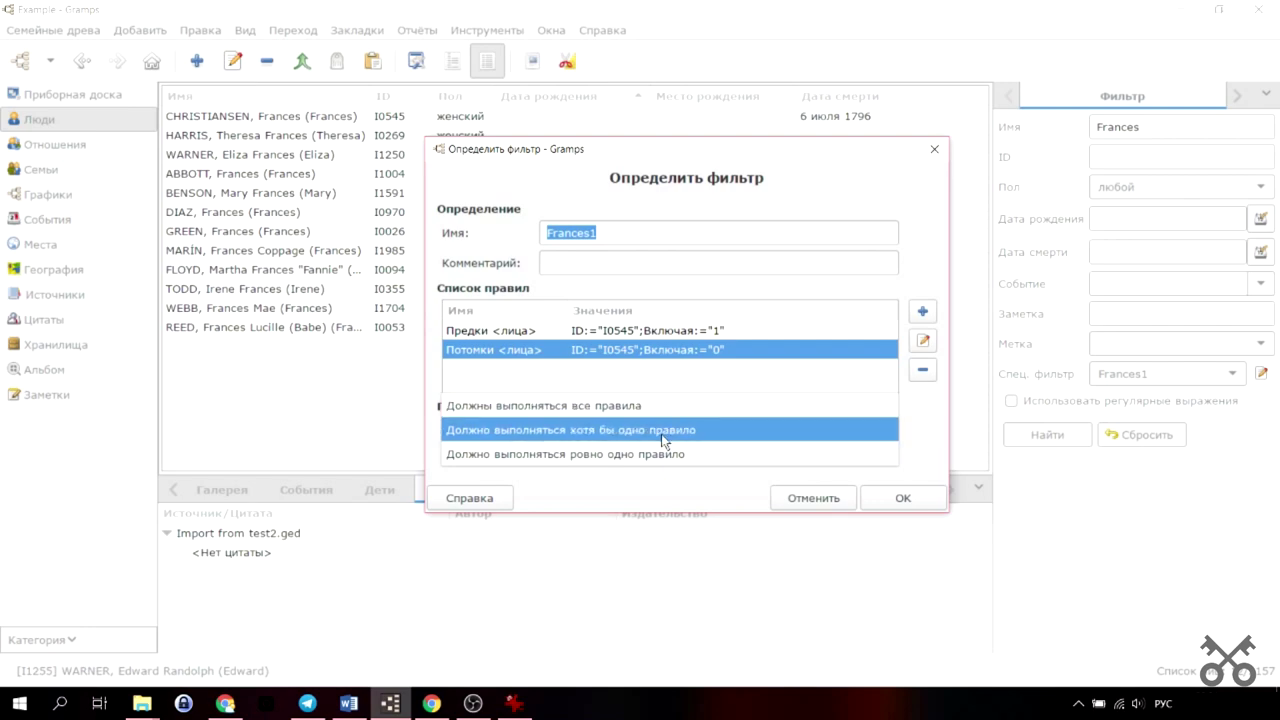
click(666, 400)
click(826, 498)
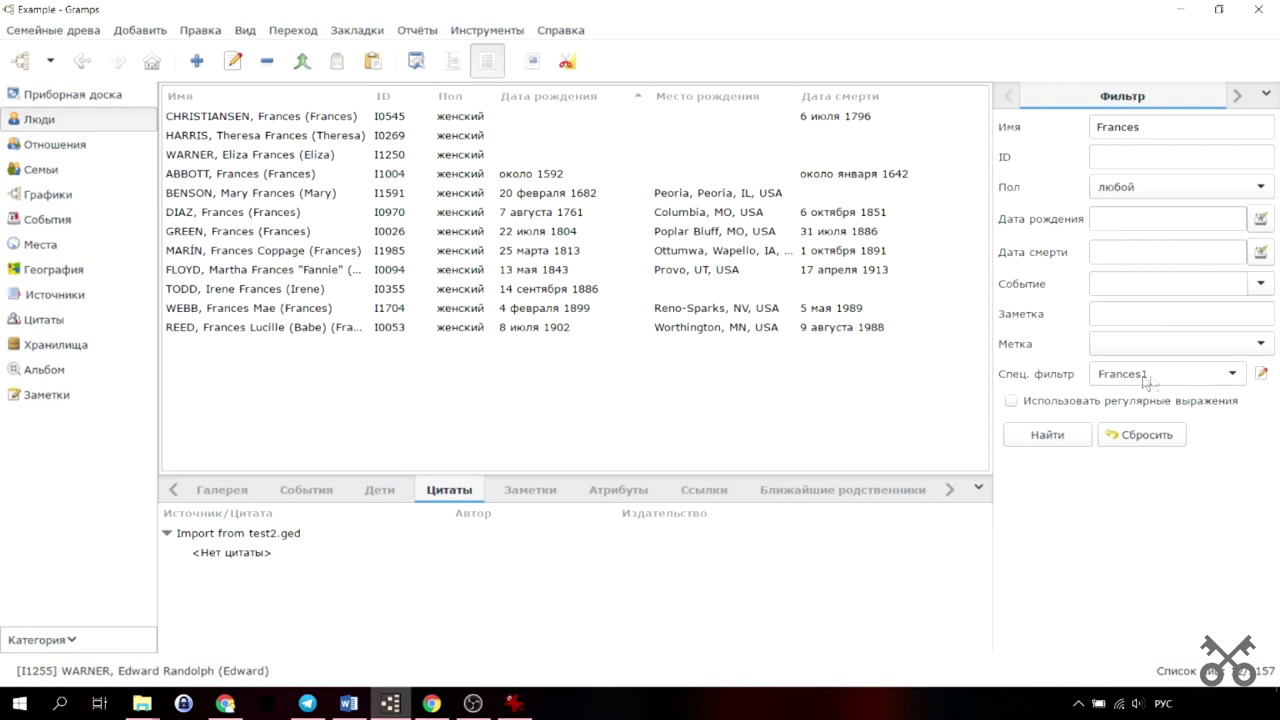
click(1261, 374)
click(838, 497)
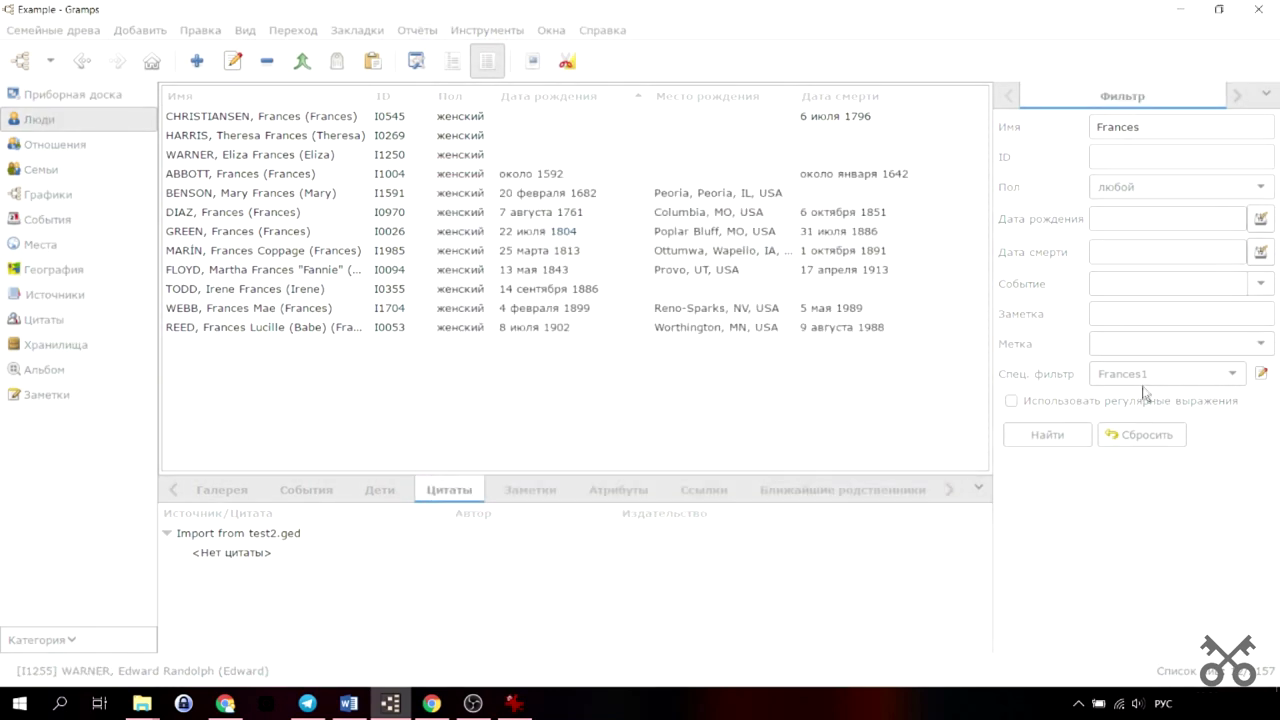
Choose Frances2 as the custom filter for people, open its definition, and select the first rule in its list.
click(1160, 374)
click(1146, 394)
click(1261, 374)
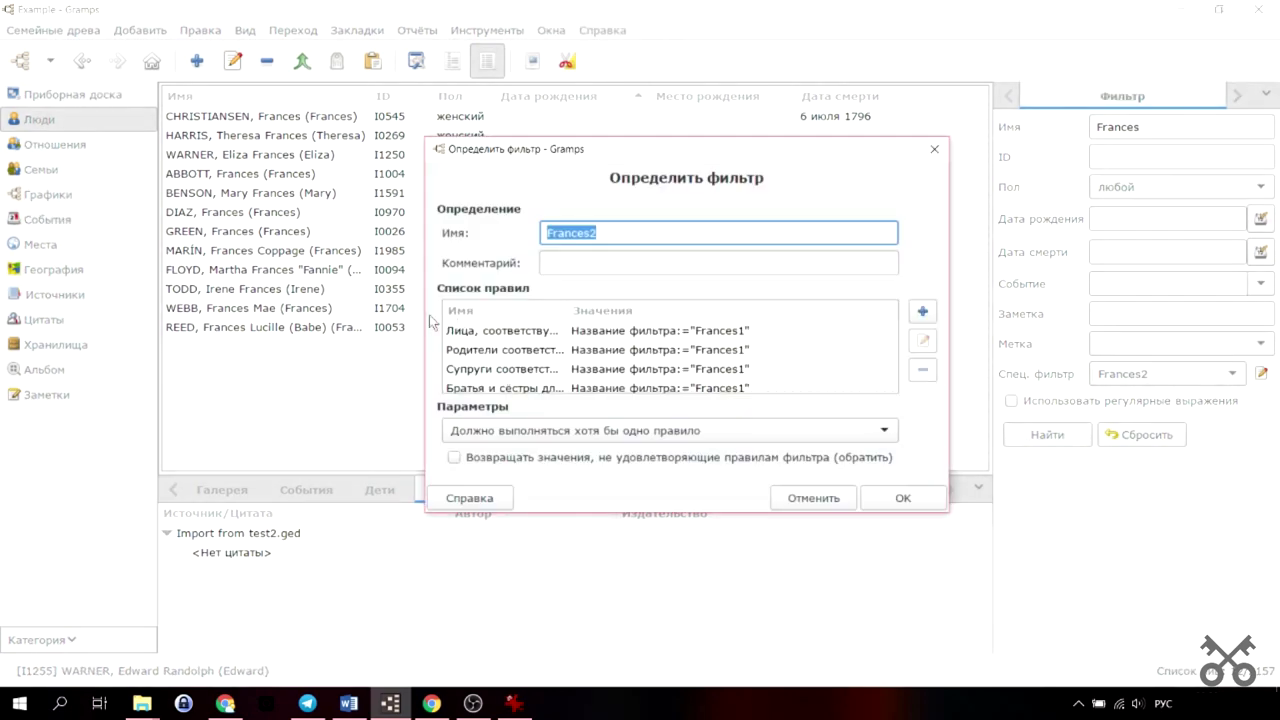
scroll(892, 355, down, 1)
scroll(892, 355, up, 1)
click(760, 333)
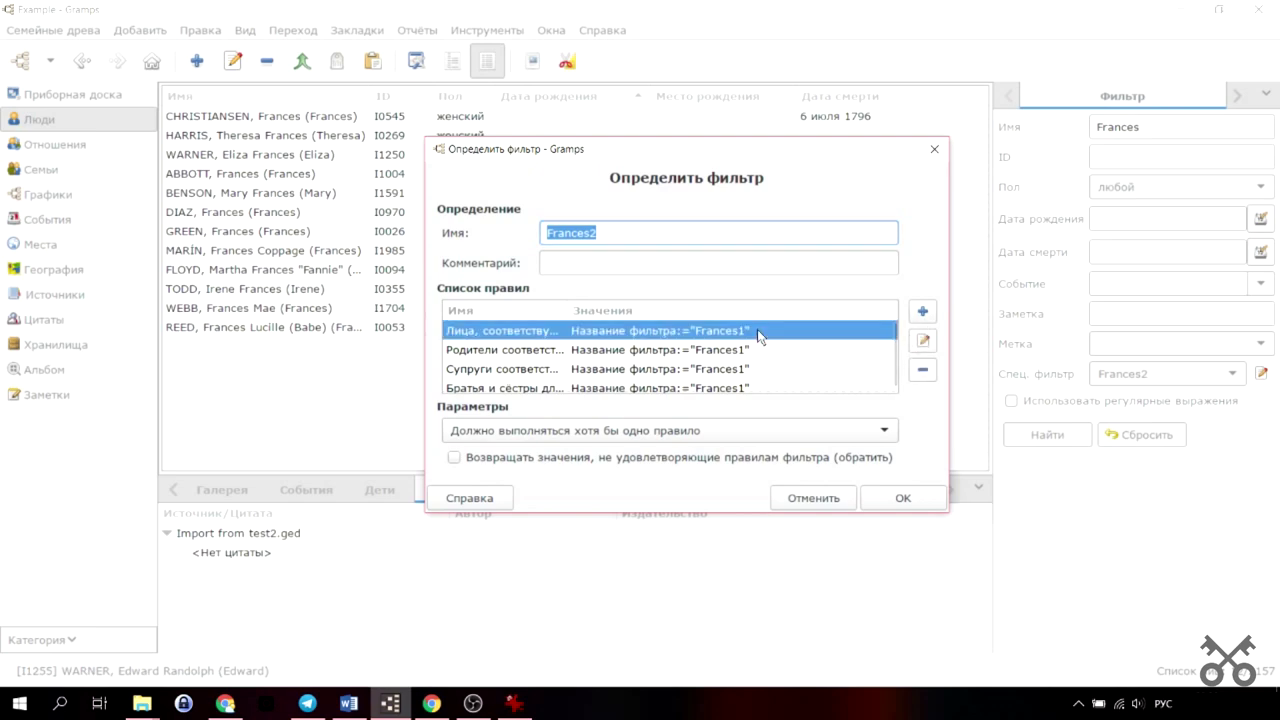
Open the first rule of Frances2, browse the family filters category including the parents, spouses and siblings rules, and cancel the rule editing.
click(922, 341)
click(665, 322)
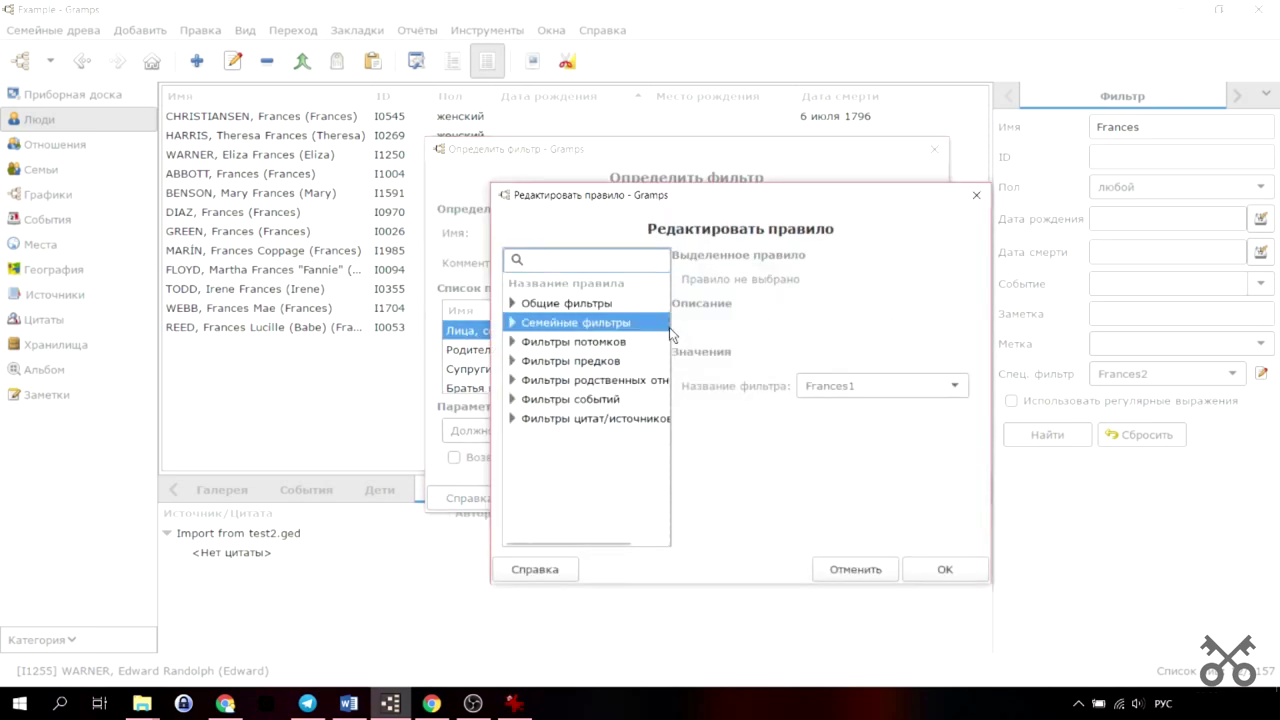
drag(670, 327, 860, 325)
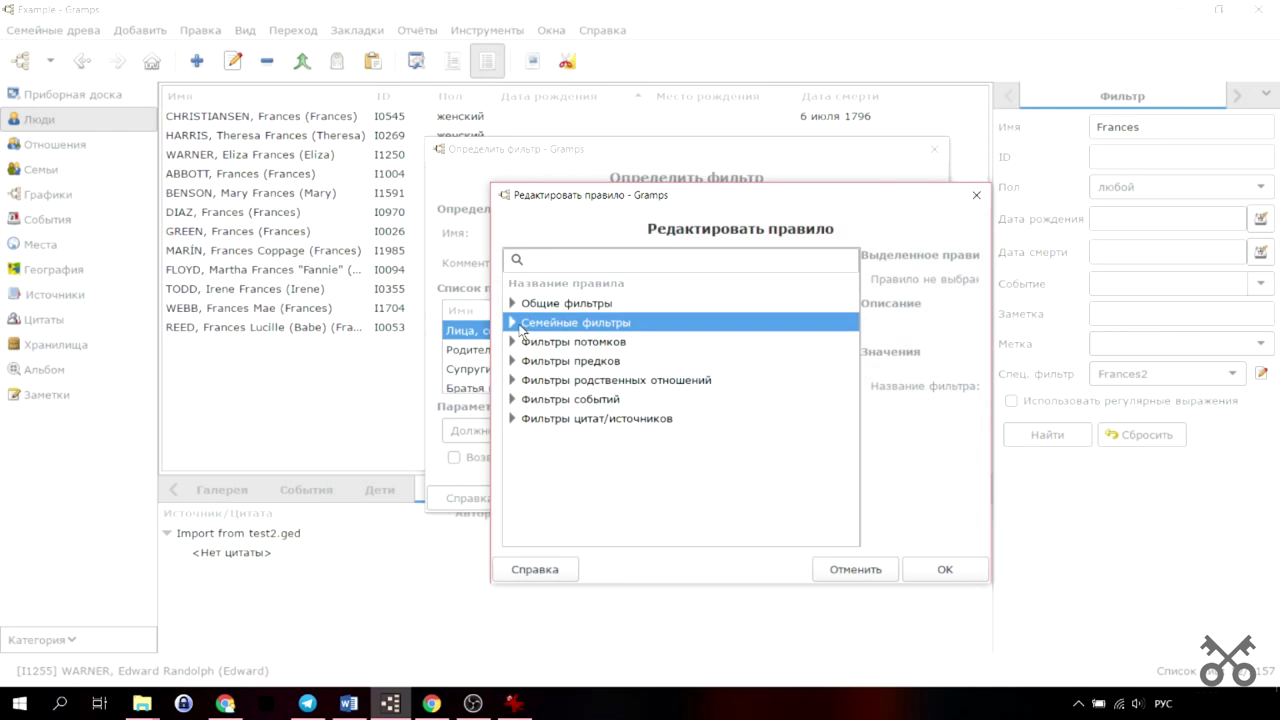
click(516, 323)
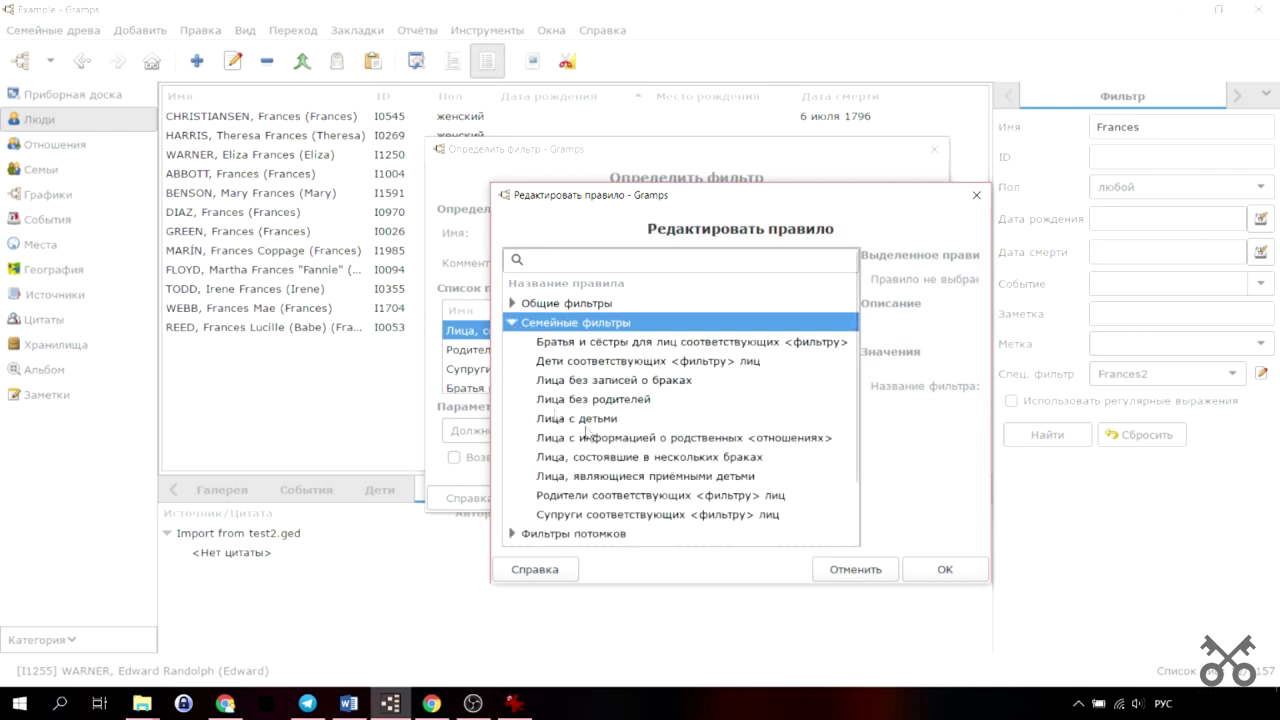
click(612, 496)
click(606, 514)
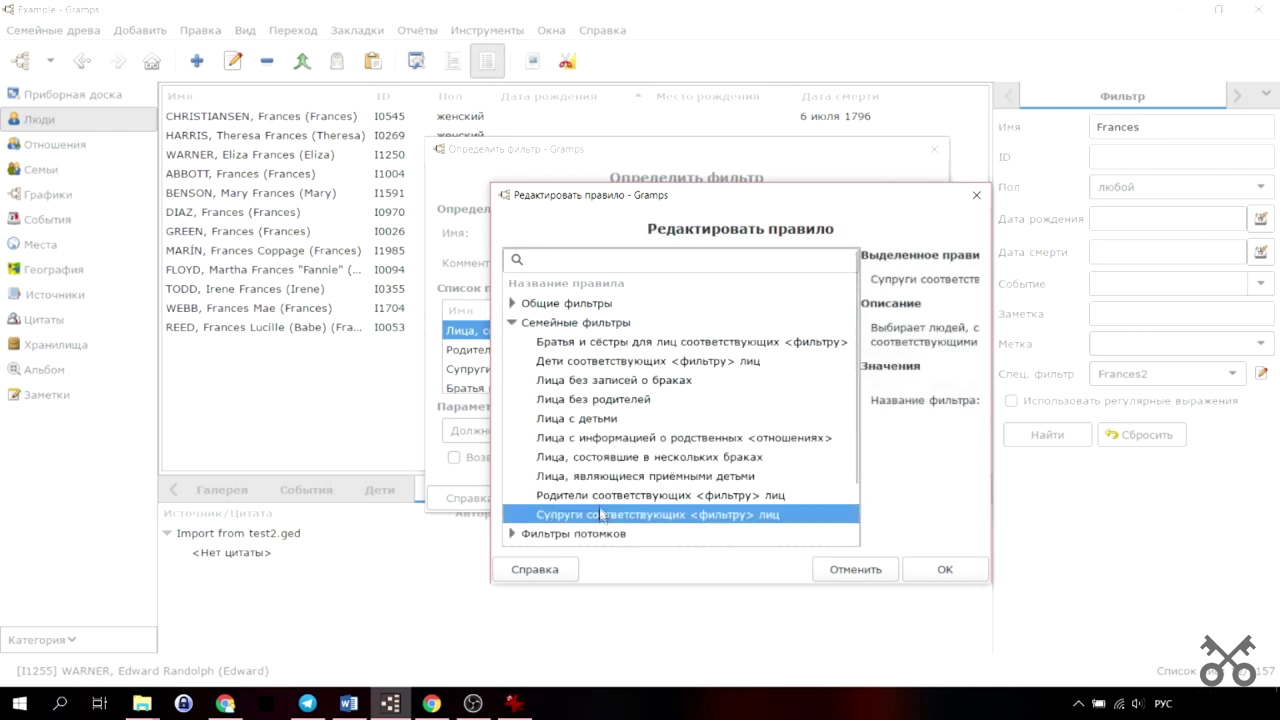
click(594, 346)
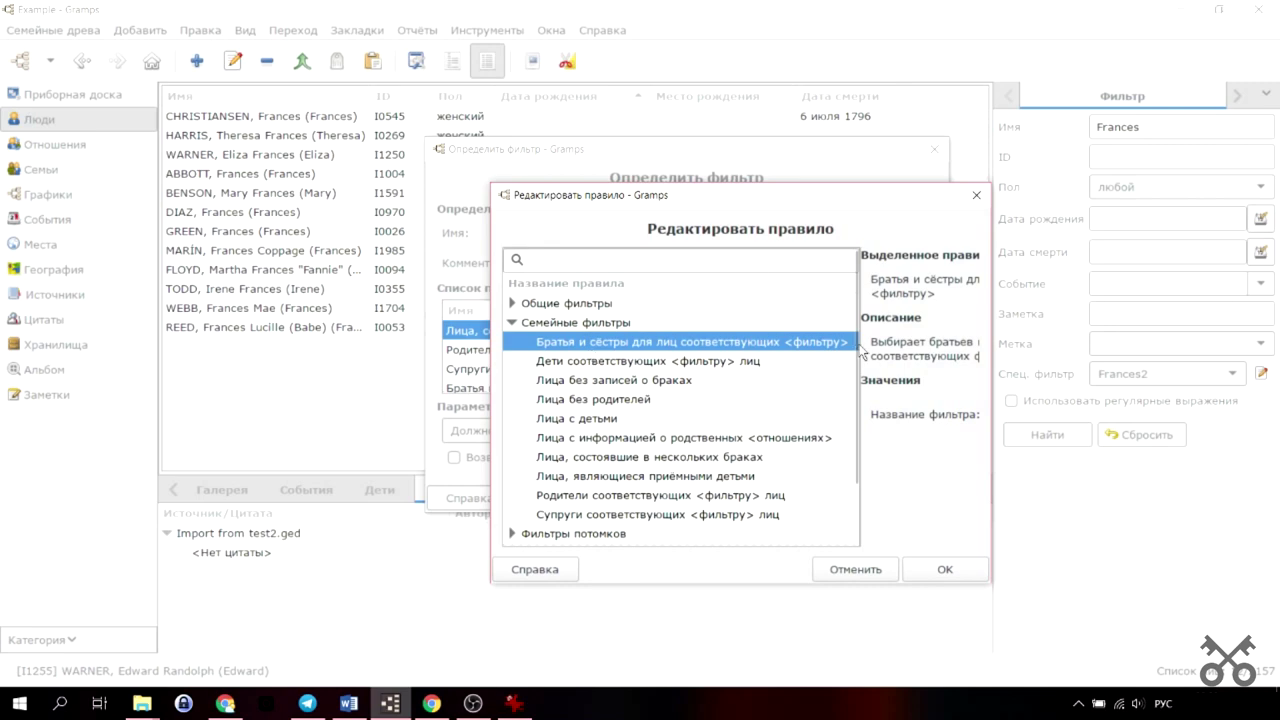
drag(858, 365, 670, 380)
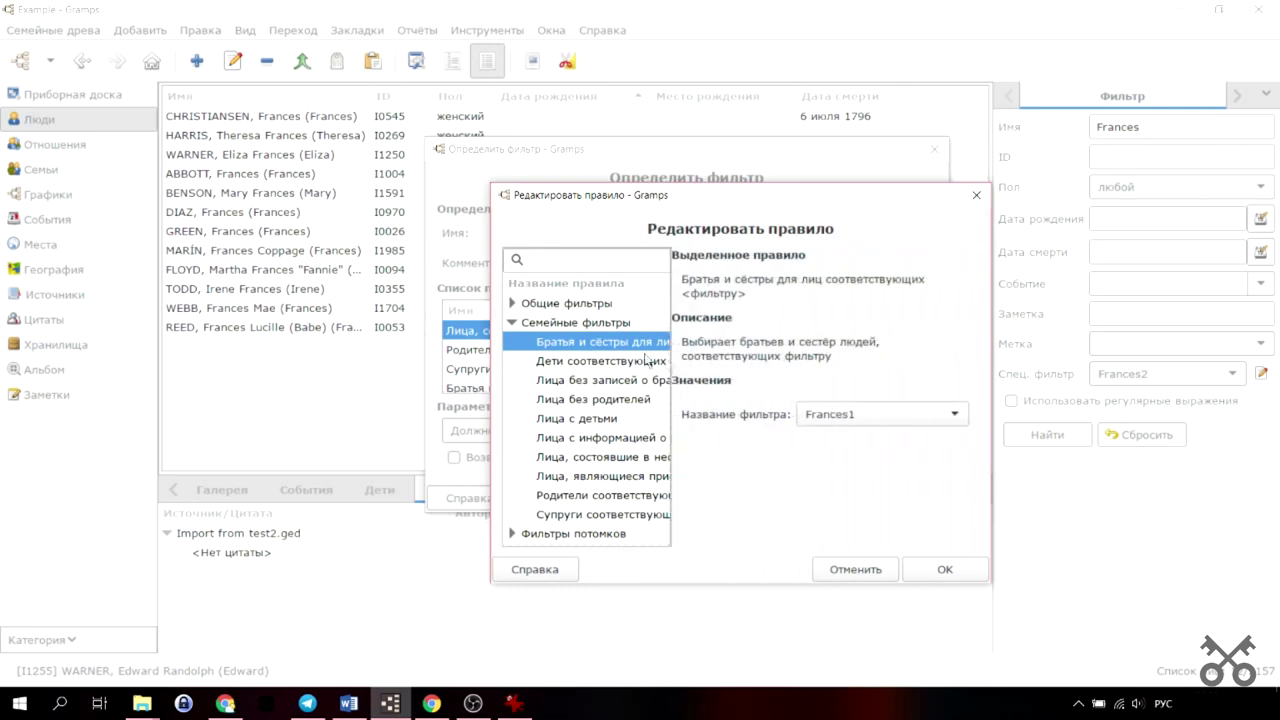
click(875, 572)
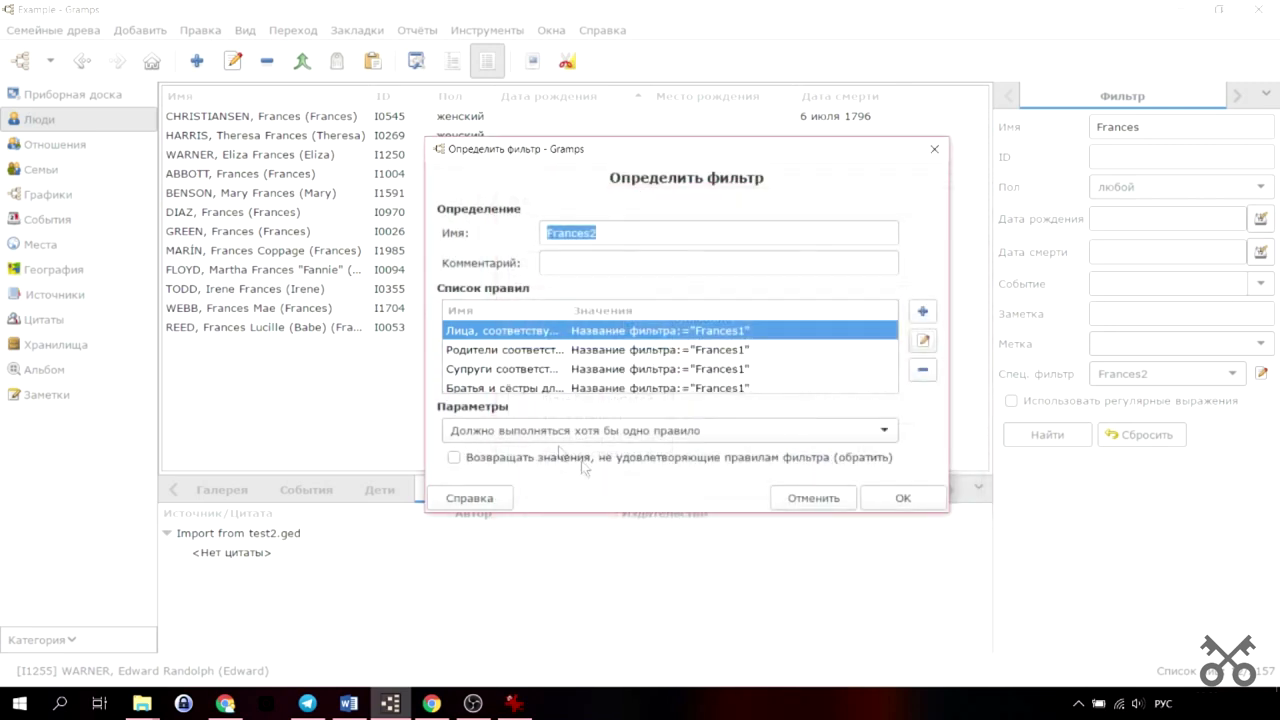
Show the full rule names of Frances2, browse the general filters category for its first rule, and close the filter definition without saving.
drag(566, 311, 775, 316)
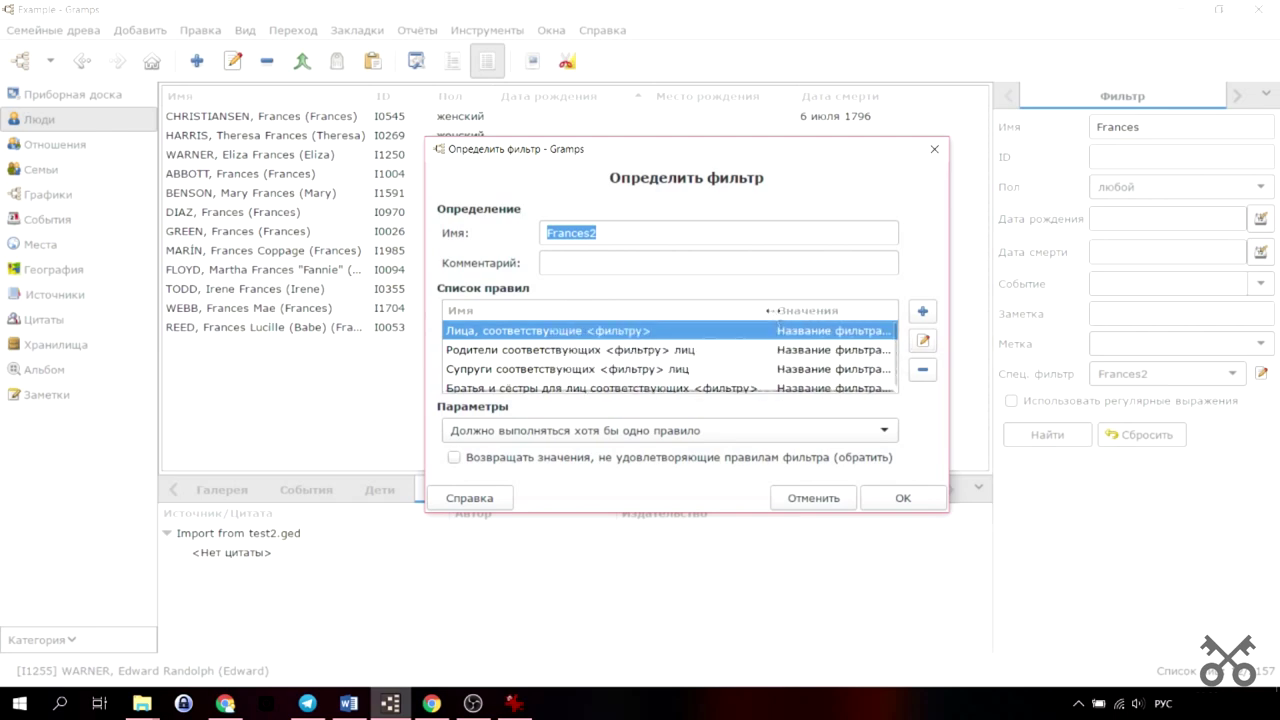
click(923, 340)
click(513, 303)
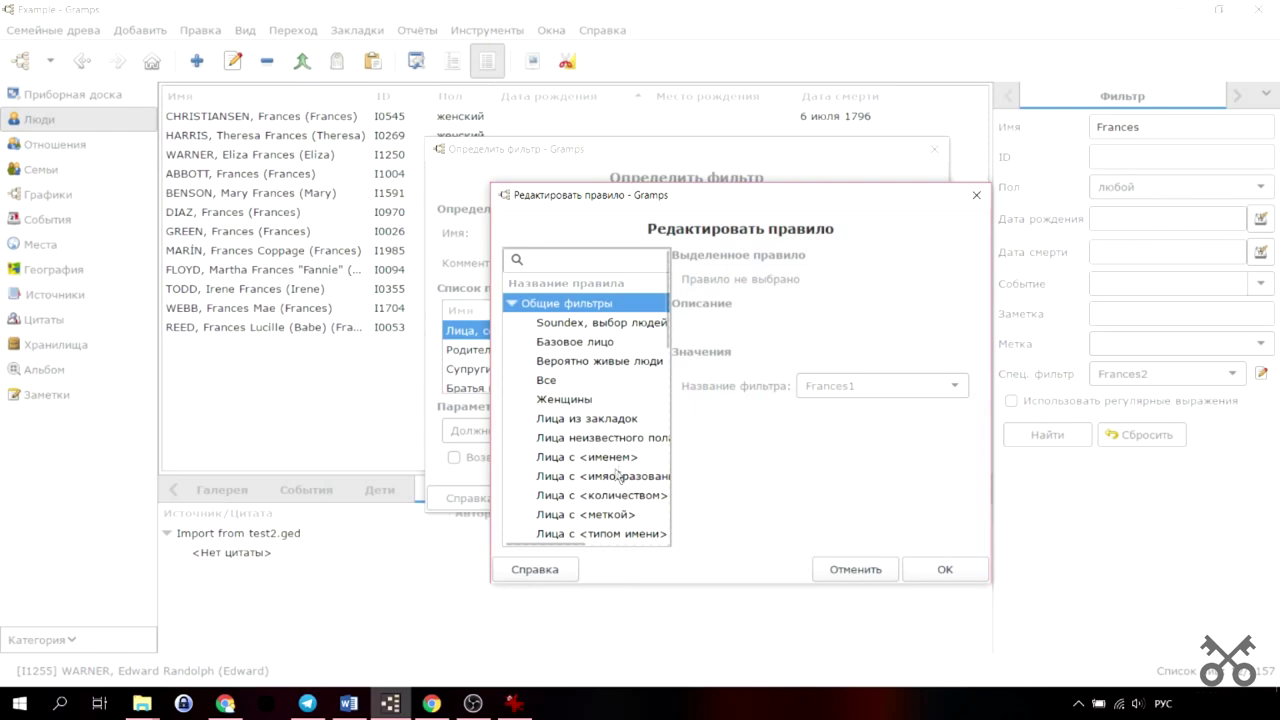
scroll(643, 451, down, 10)
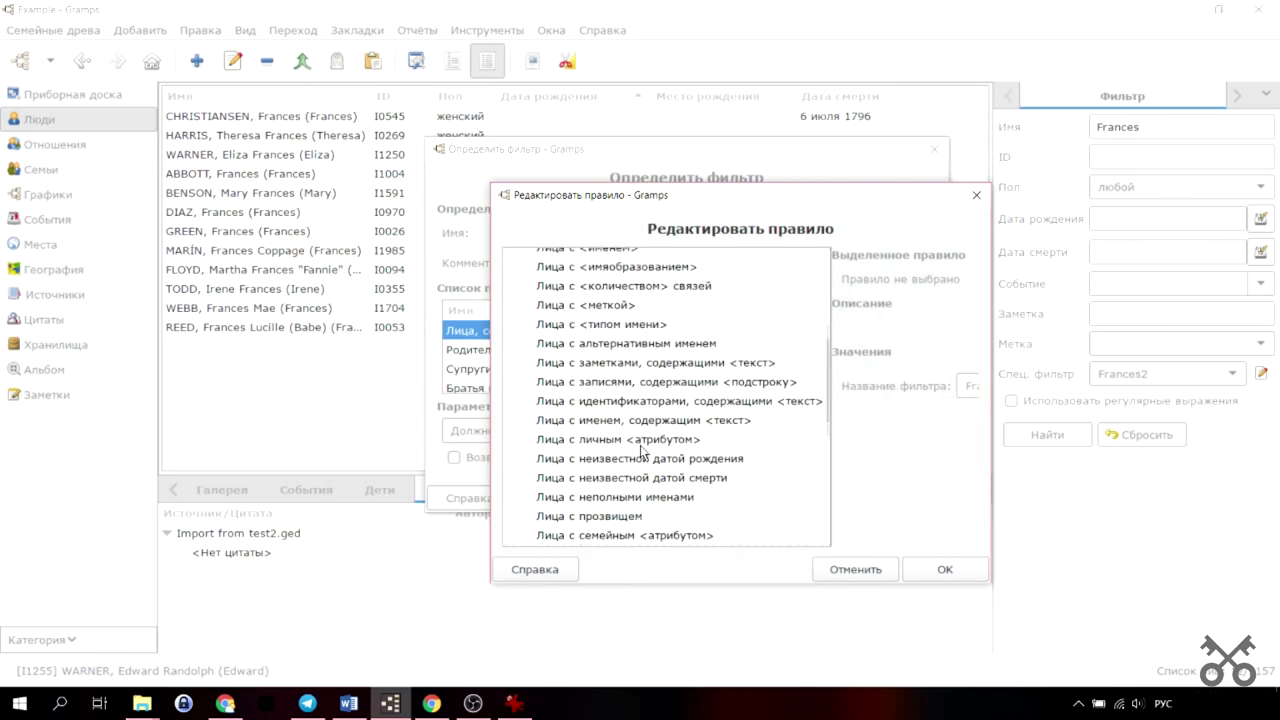
click(822, 568)
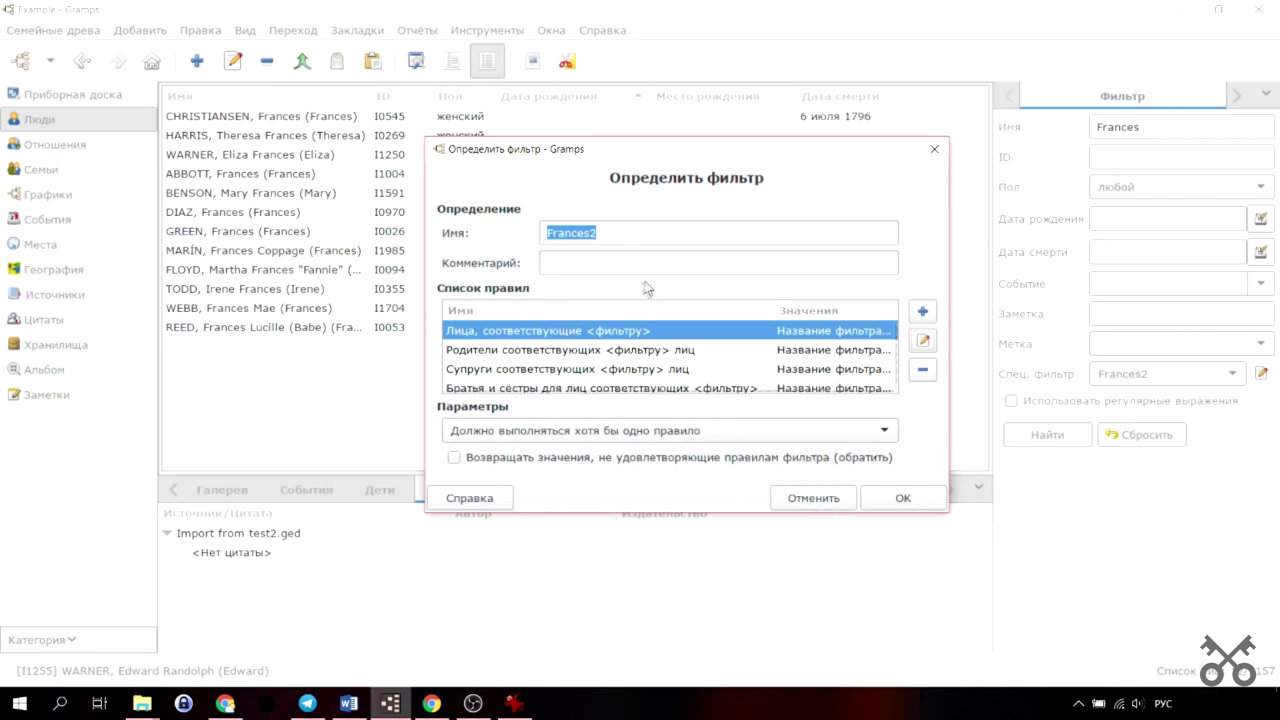
click(814, 497)
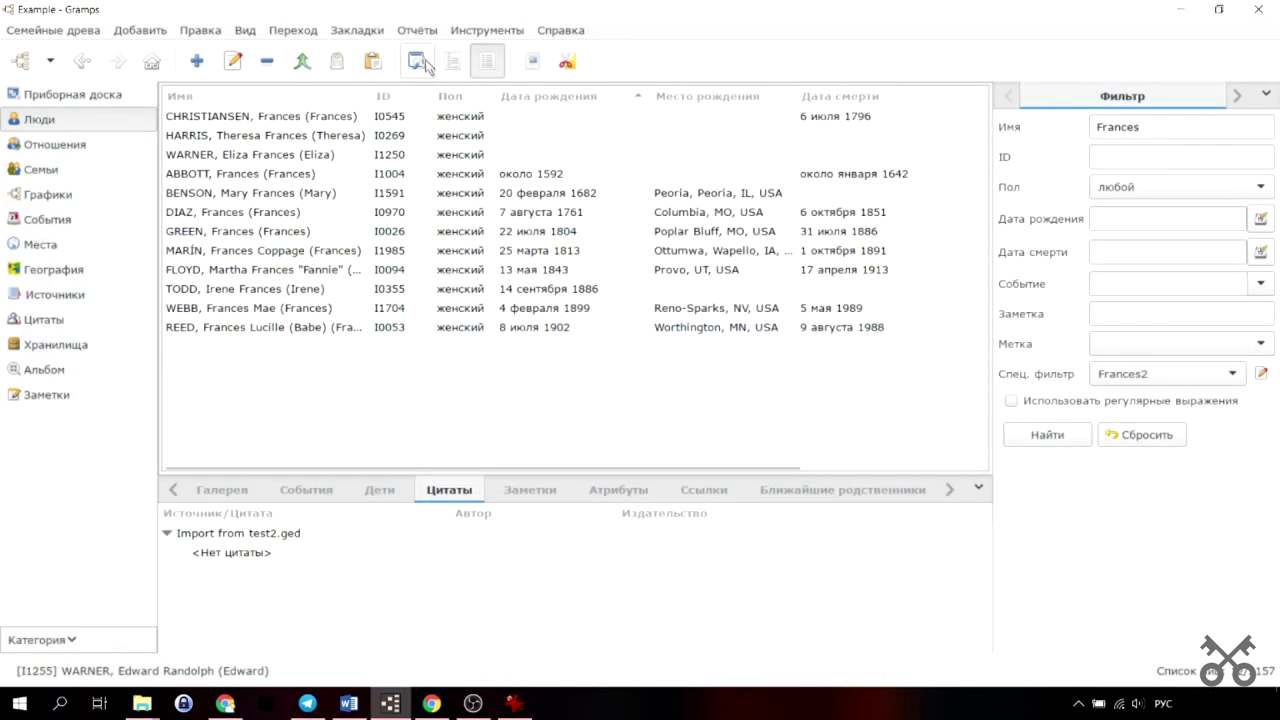
Open the relationship graph report and review its filter, paper size and output format settings.
click(417, 30)
mouse_move(491, 88)
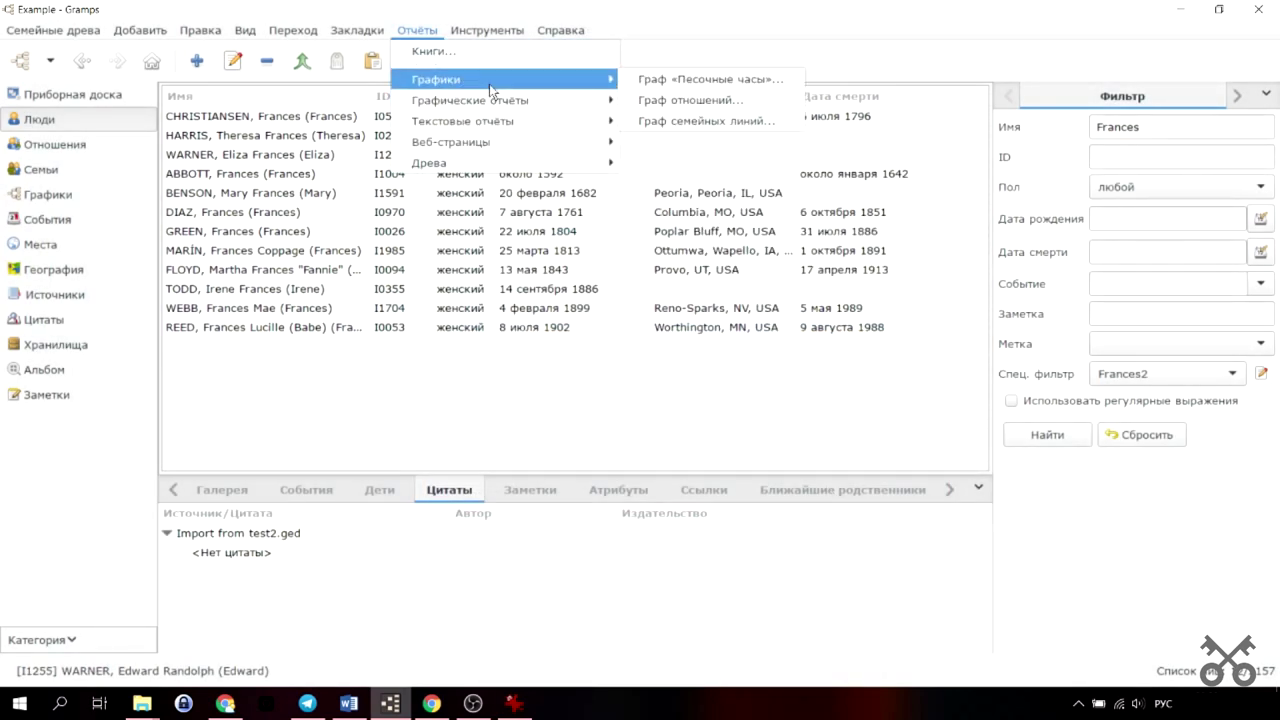
click(695, 100)
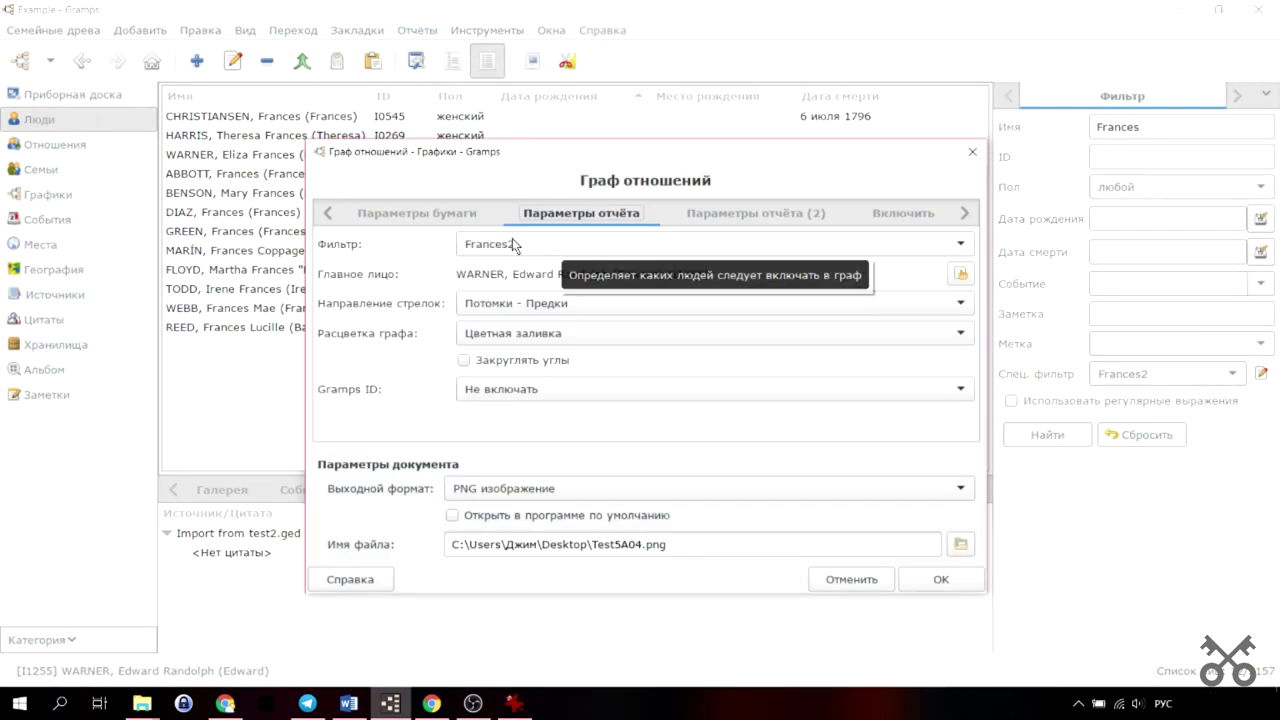
click(402, 214)
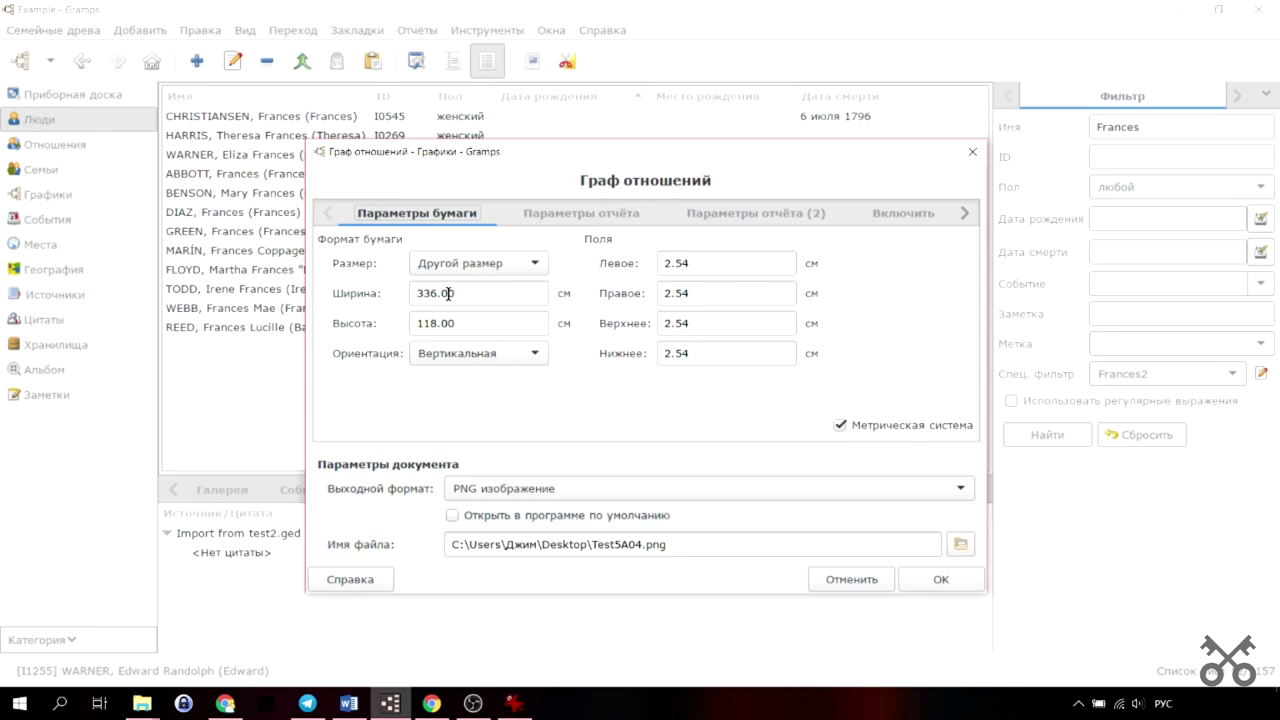
click(510, 494)
click(510, 494)
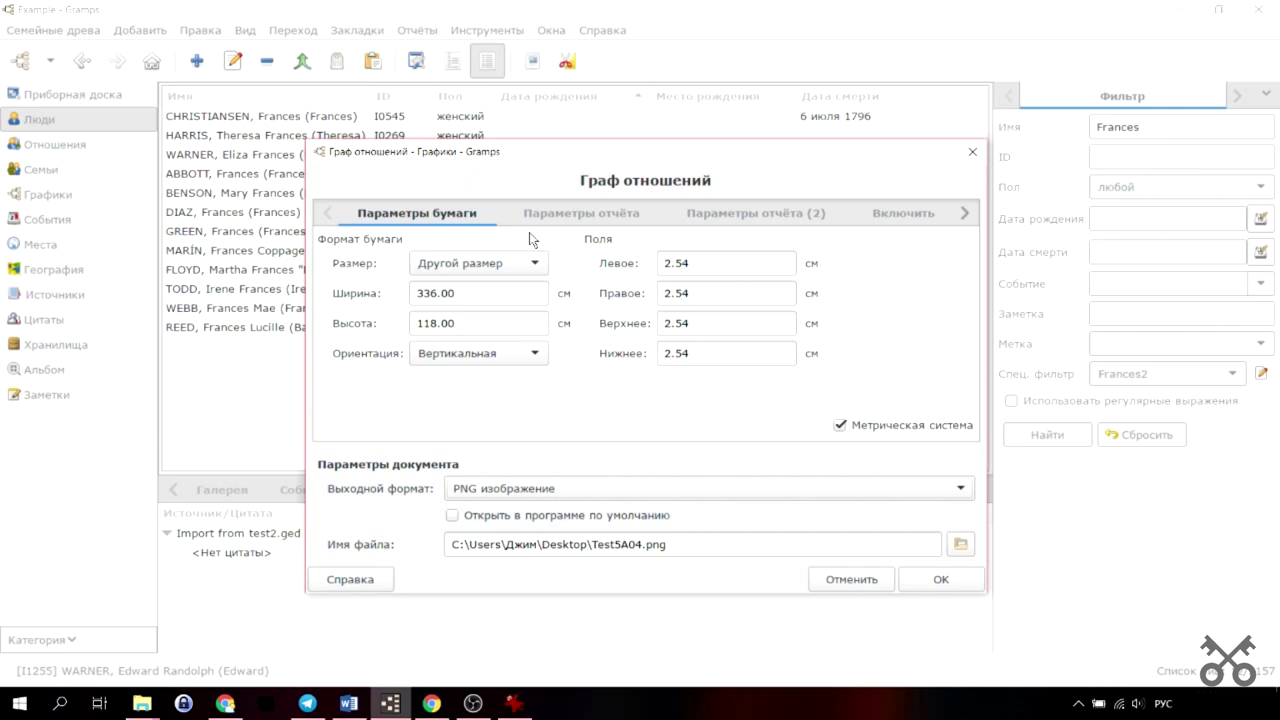
Set the relationship graph's paper orientation to horizontal and choose the person with ID I0545 as its main person.
click(513, 352)
click(514, 370)
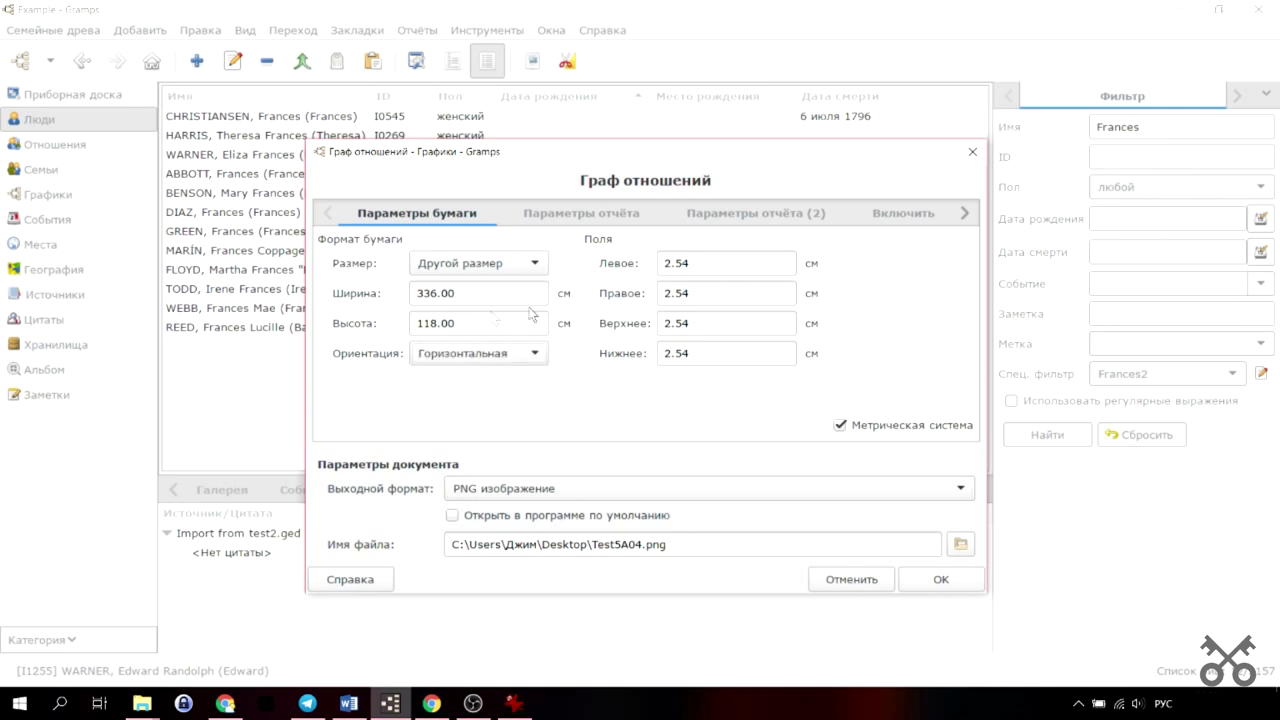
click(567, 216)
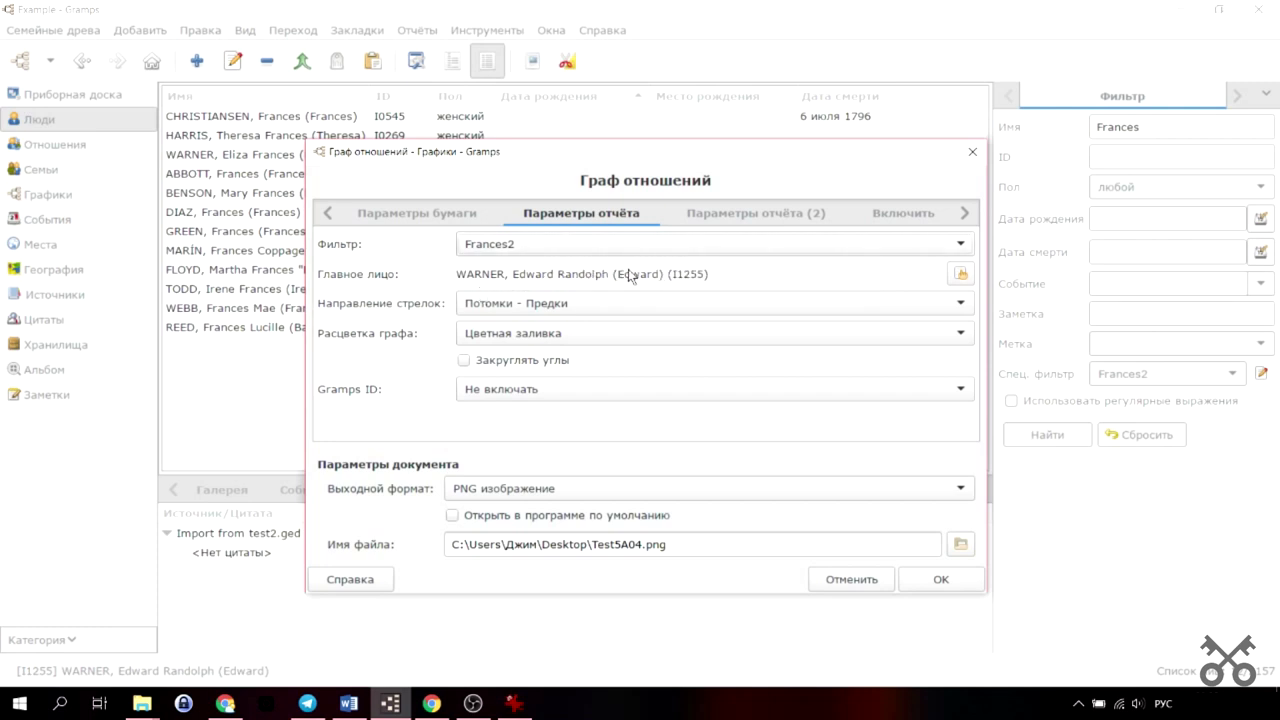
click(958, 275)
click(463, 186)
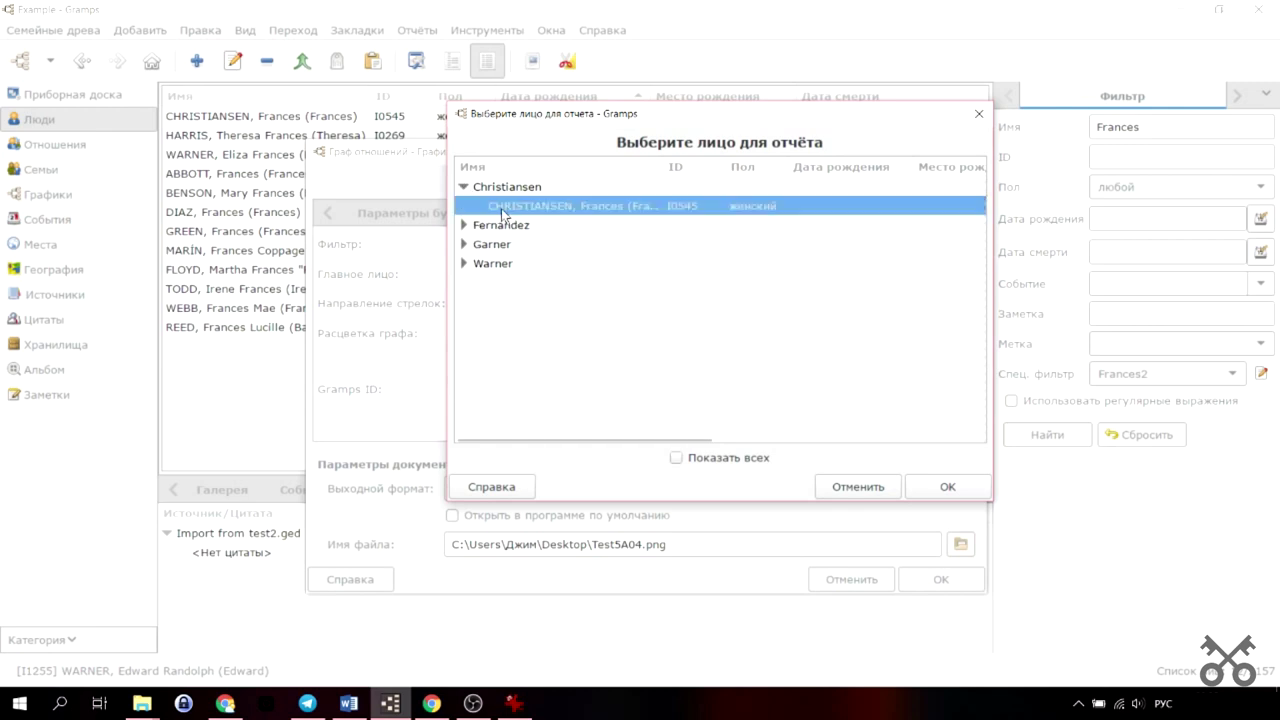
click(947, 487)
Review the second page of report options and the Graphviz layout, viewing the graph direction choices and keeping the downward vertical one.
click(740, 213)
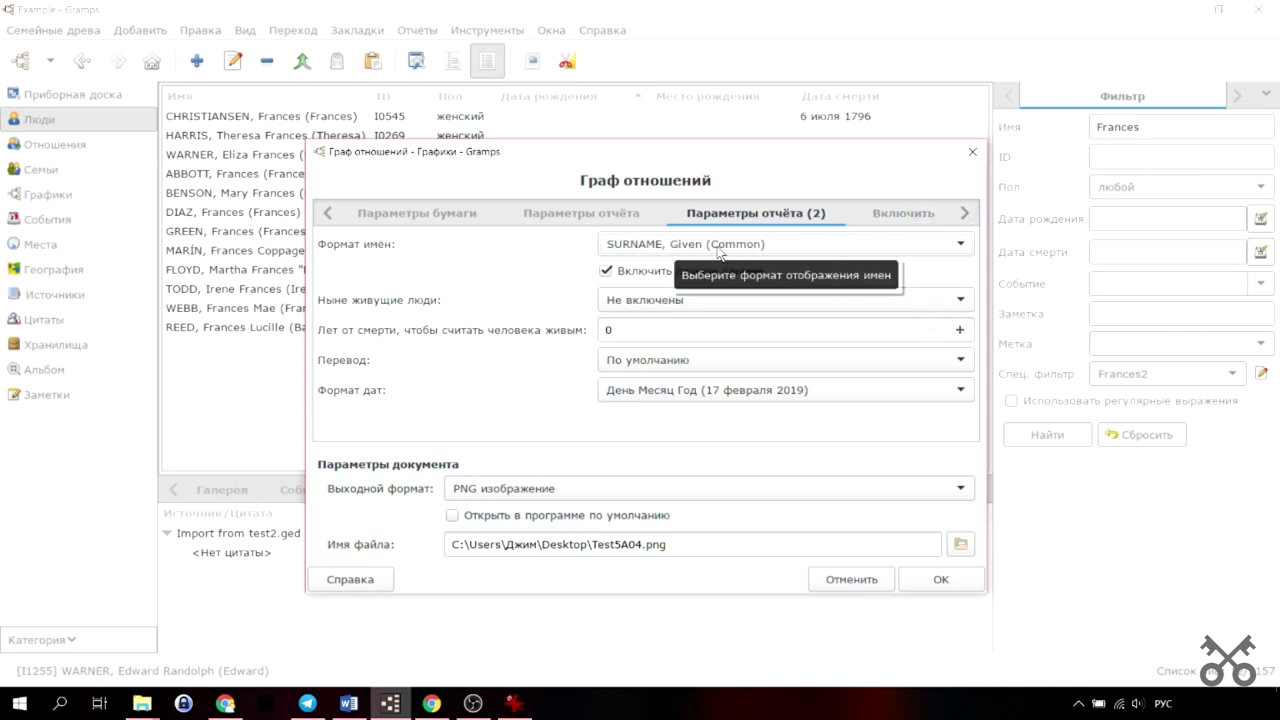
click(965, 213)
click(965, 213)
click(965, 213)
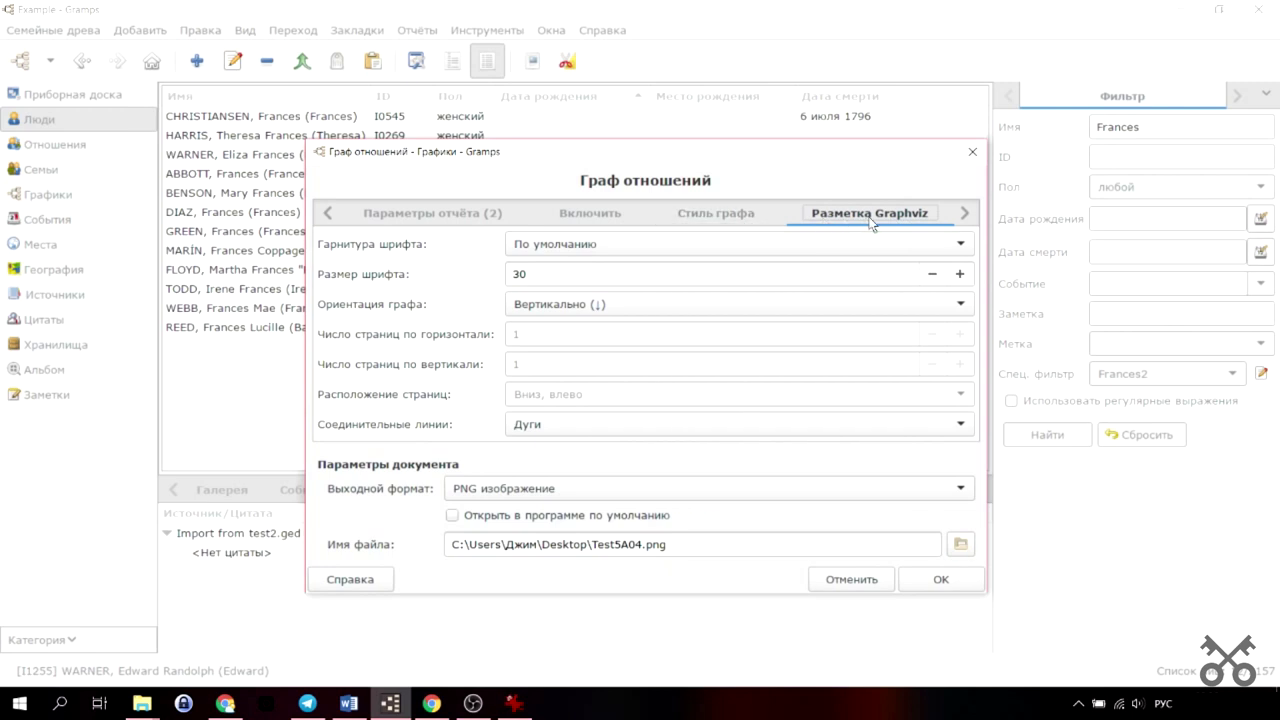
click(583, 309)
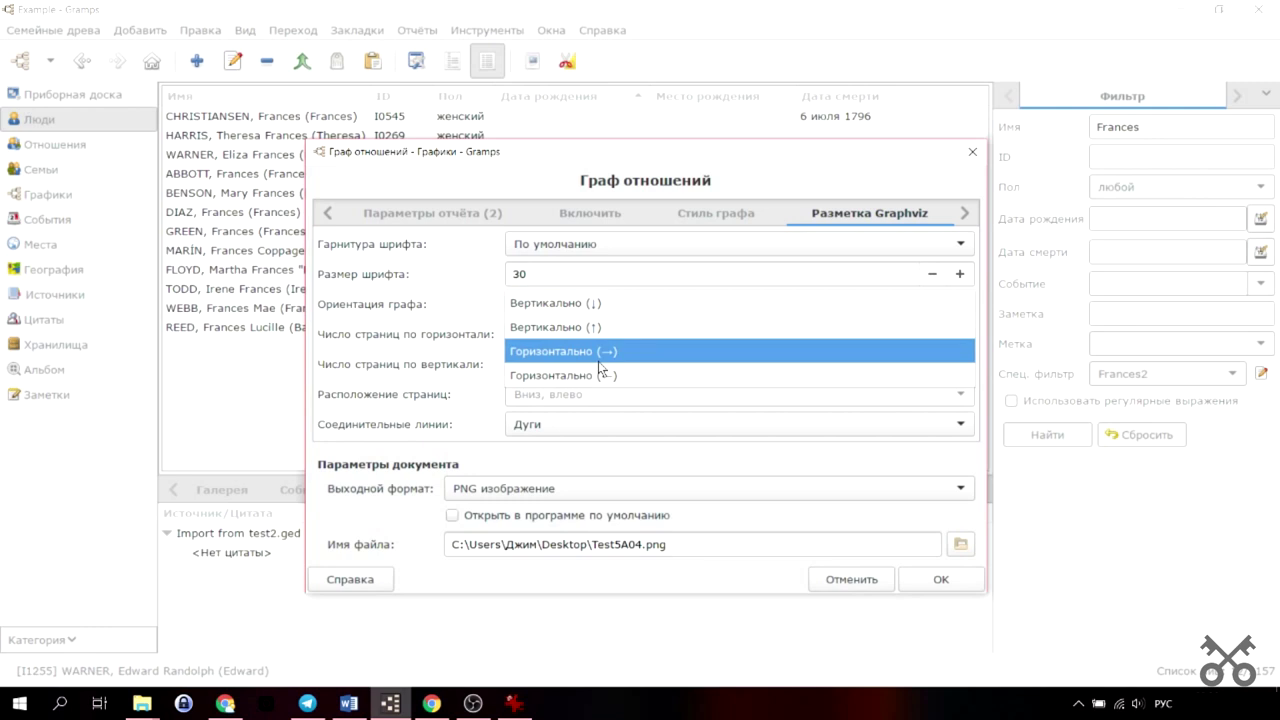
click(602, 303)
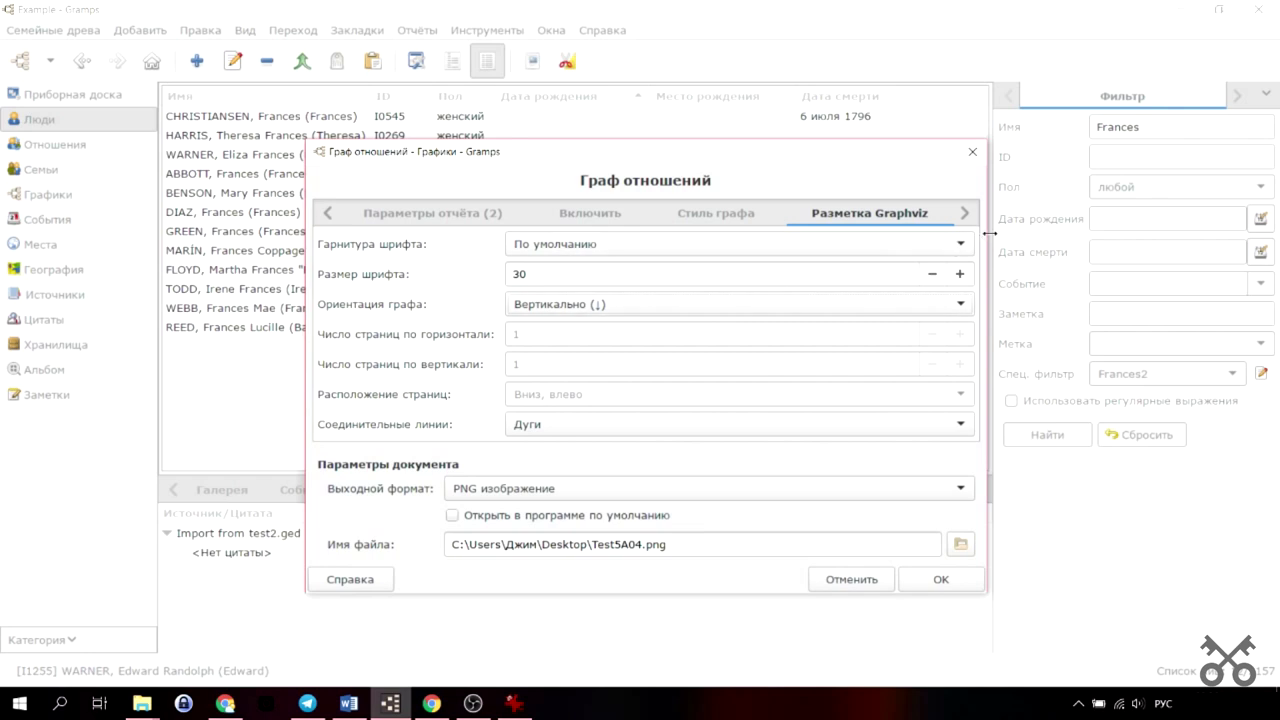
Set the DPI to 300 in the Graphviz options of the relationship graph and cancel the report.
click(964, 213)
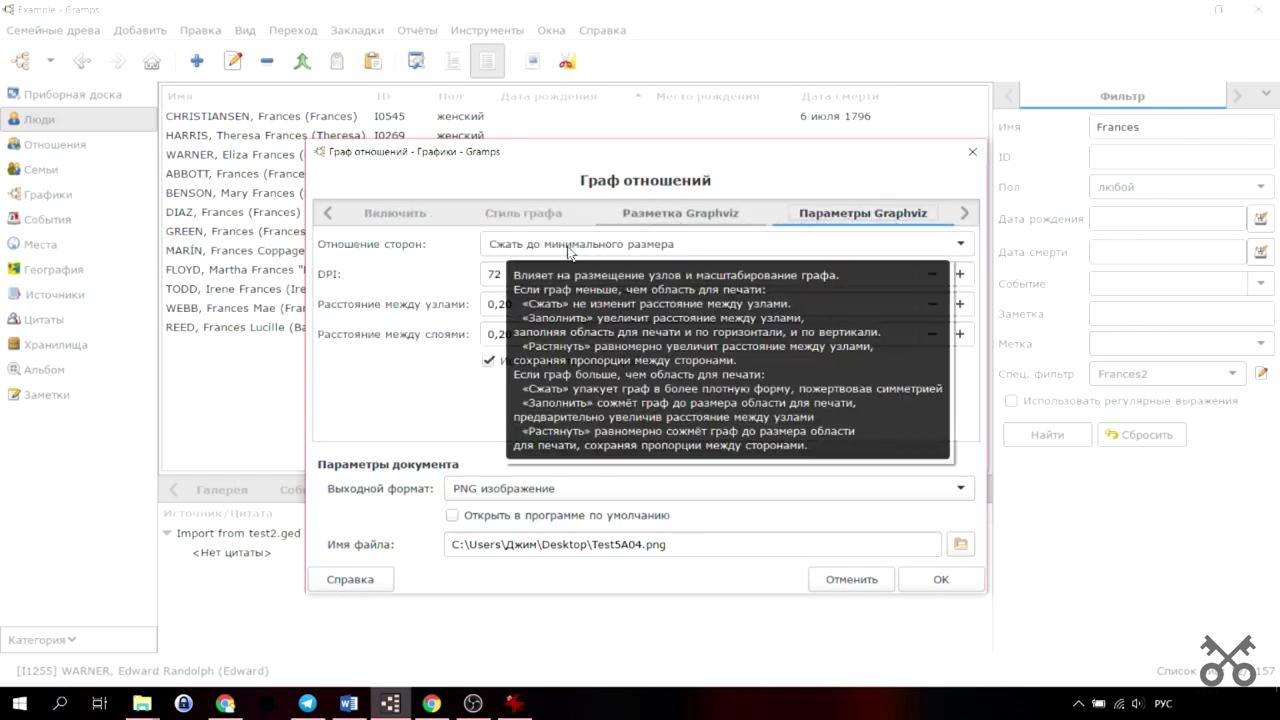
click(569, 248)
click(569, 248)
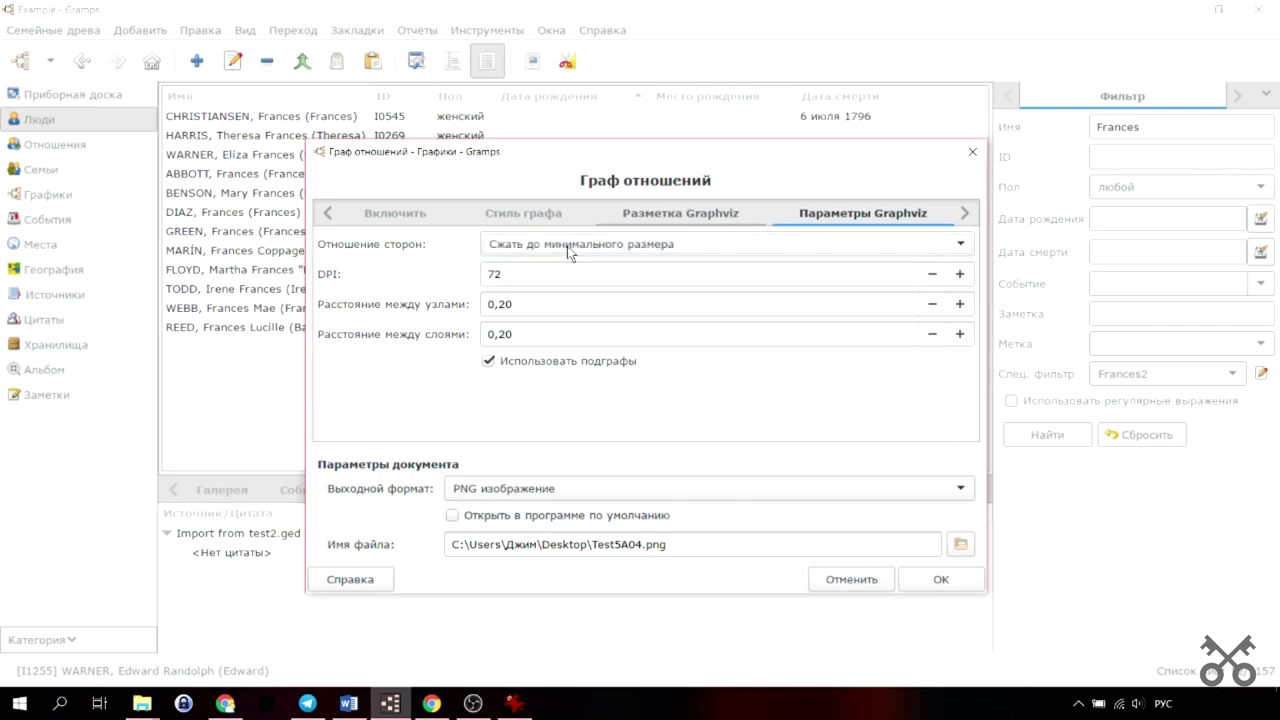
click(507, 274)
key(BackSpace)
key(BackSpace)
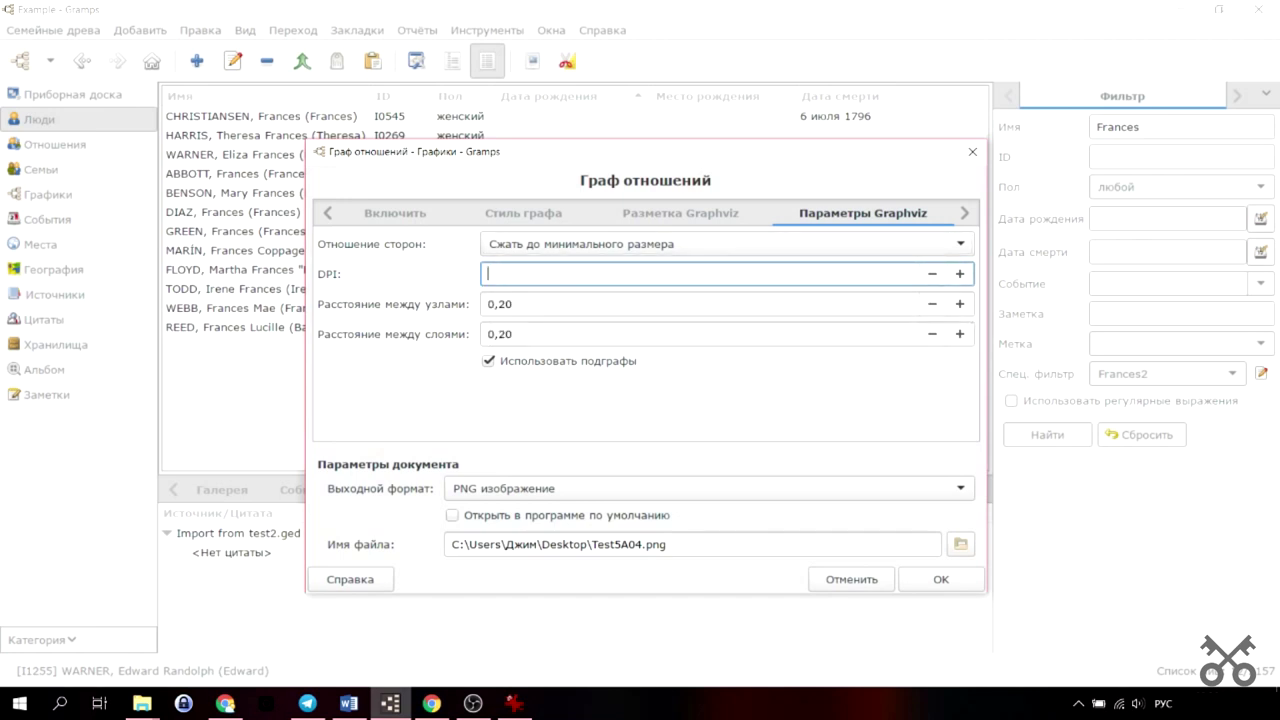
text(300)
click(873, 582)
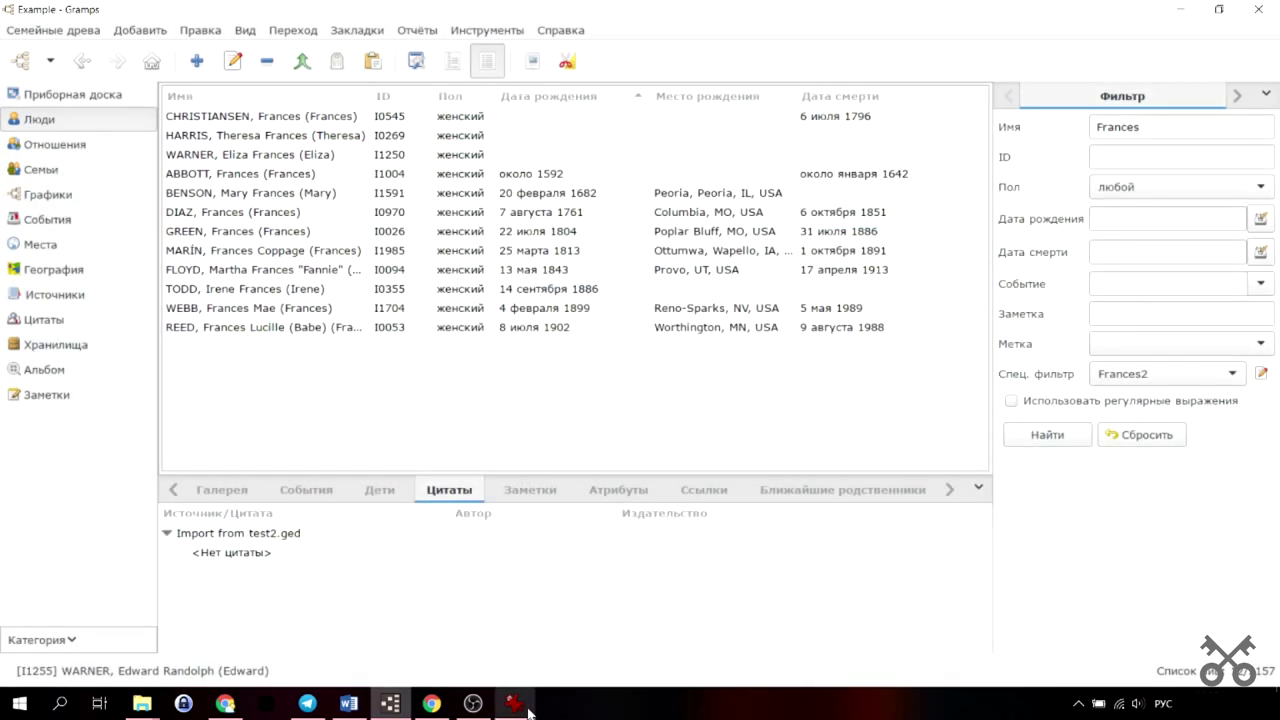
Switch to IrfanView to view the relationship graph image Test2.jpg.
click(514, 615)
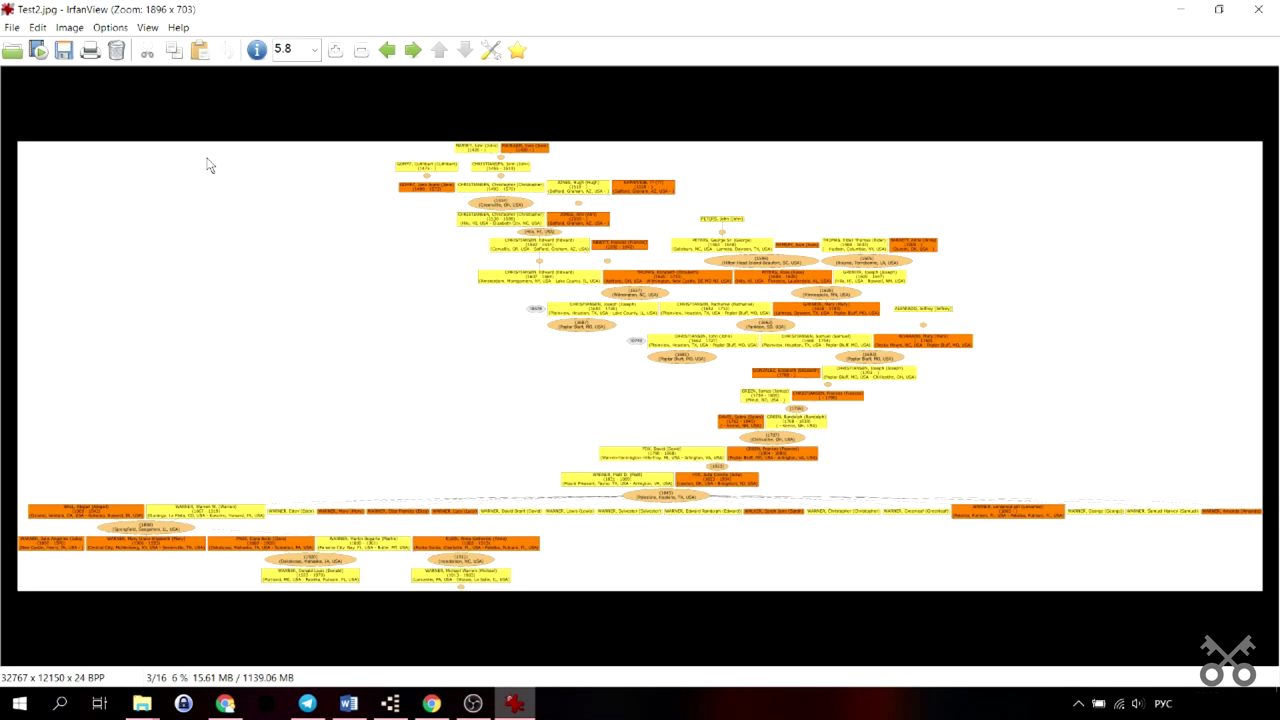
Check the image properties of Test2.jpg, including its size and resolution, and gradually enlarge the relationship graph.
click(257, 50)
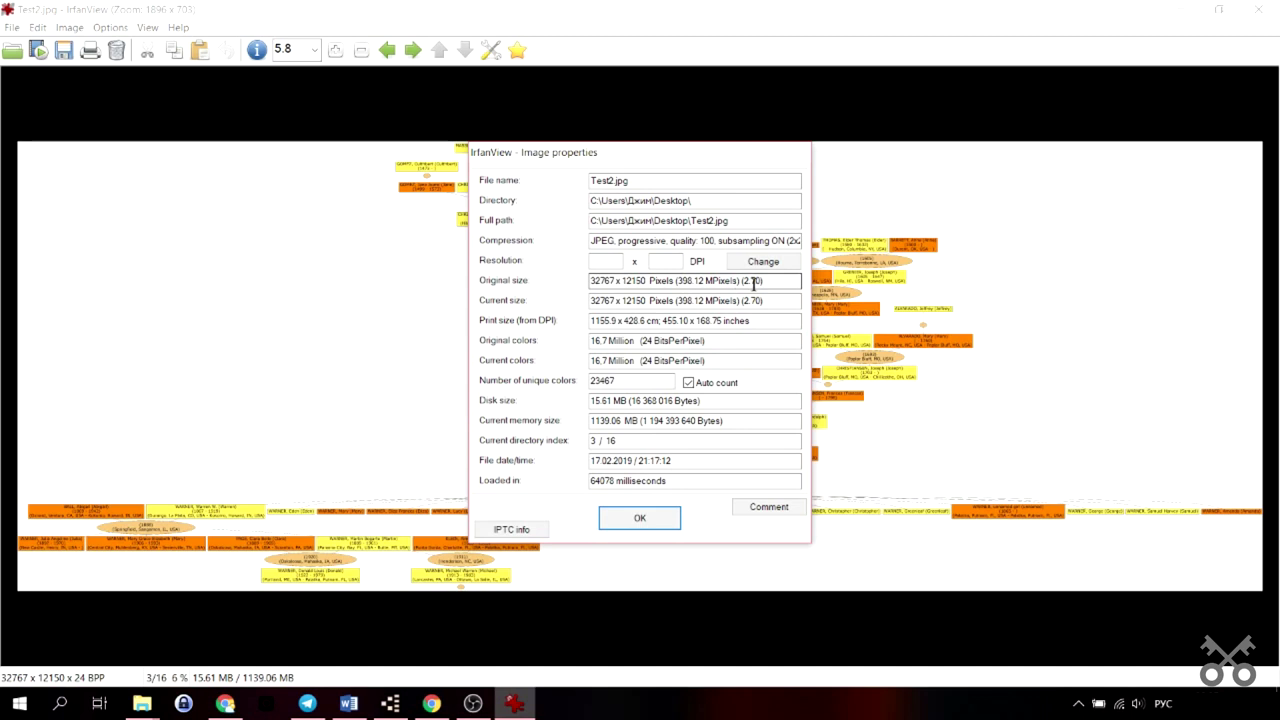
click(630, 522)
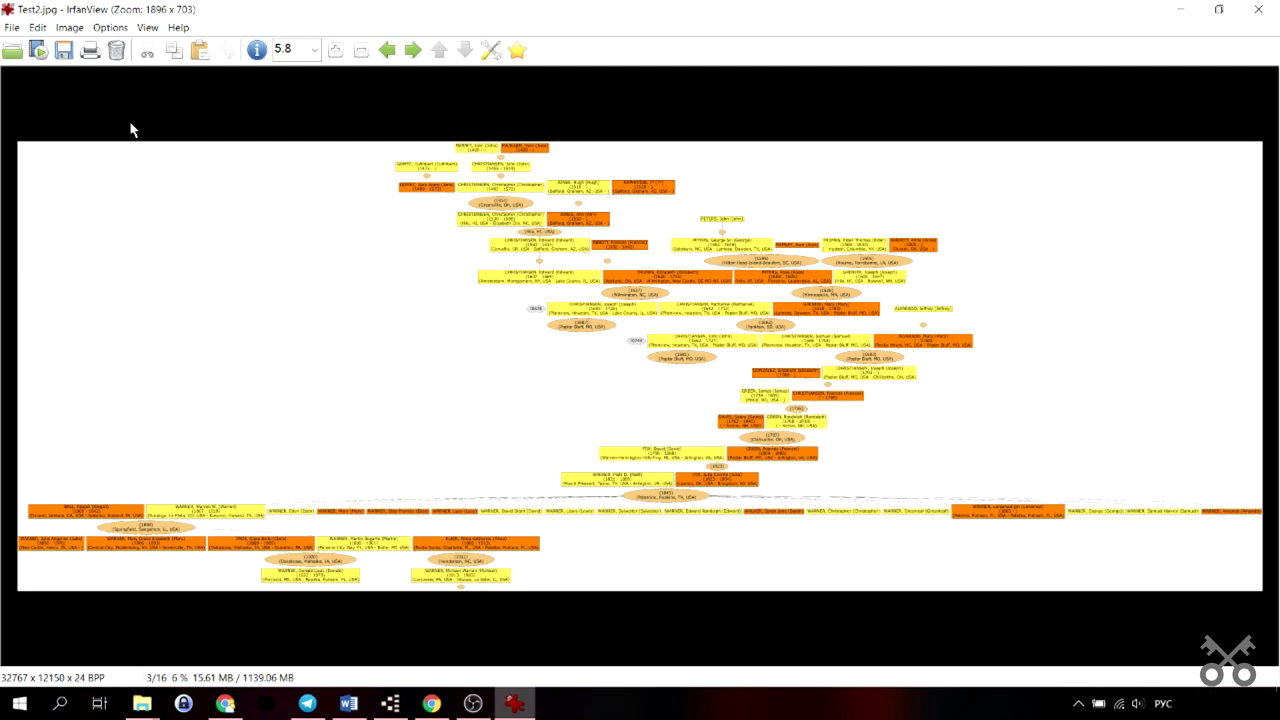
click(335, 50)
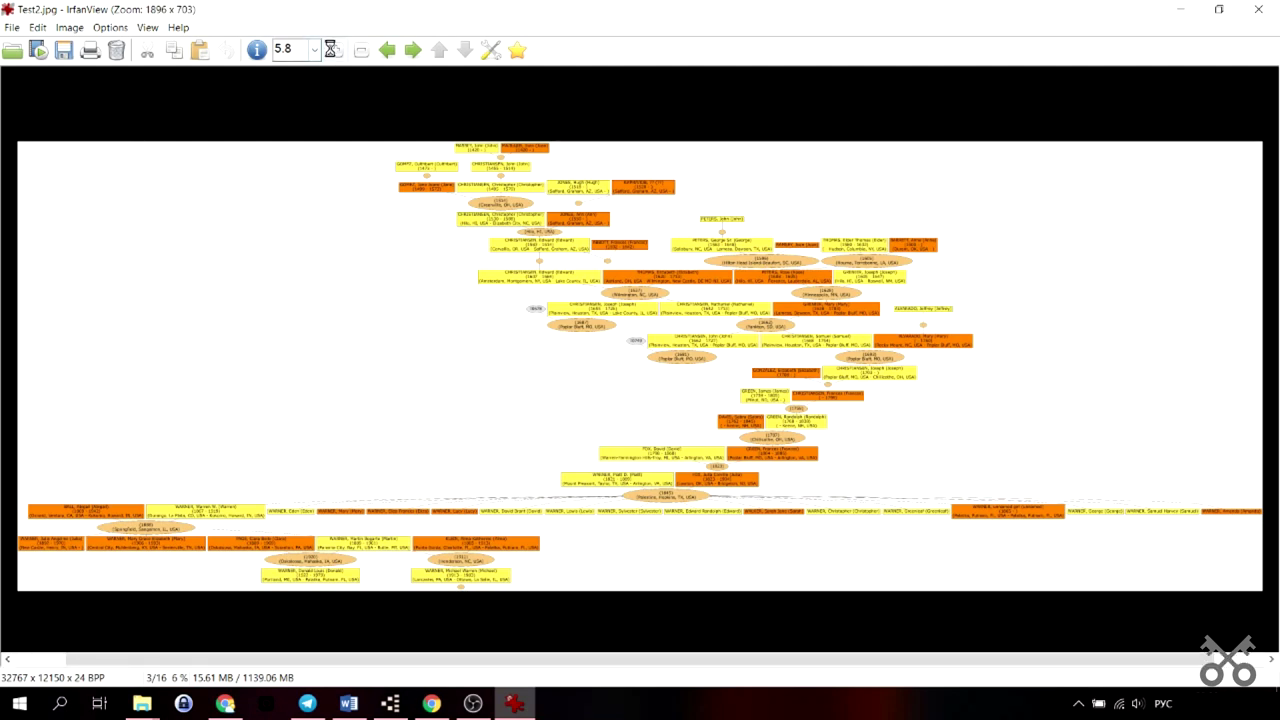
key(plus)
key(plus)
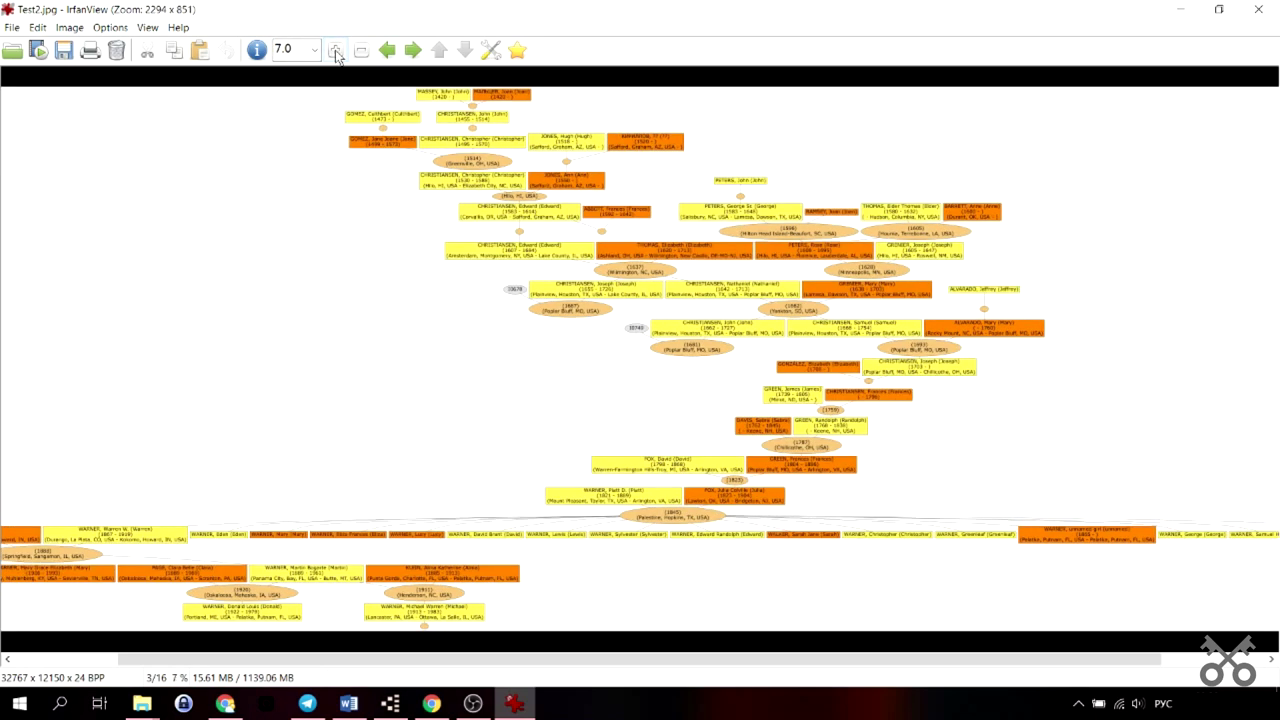
key(plus)
Zoom the graph to 200% to examine the lettering of a family ellipse, and reduce the zoom to 100%.
click(314, 50)
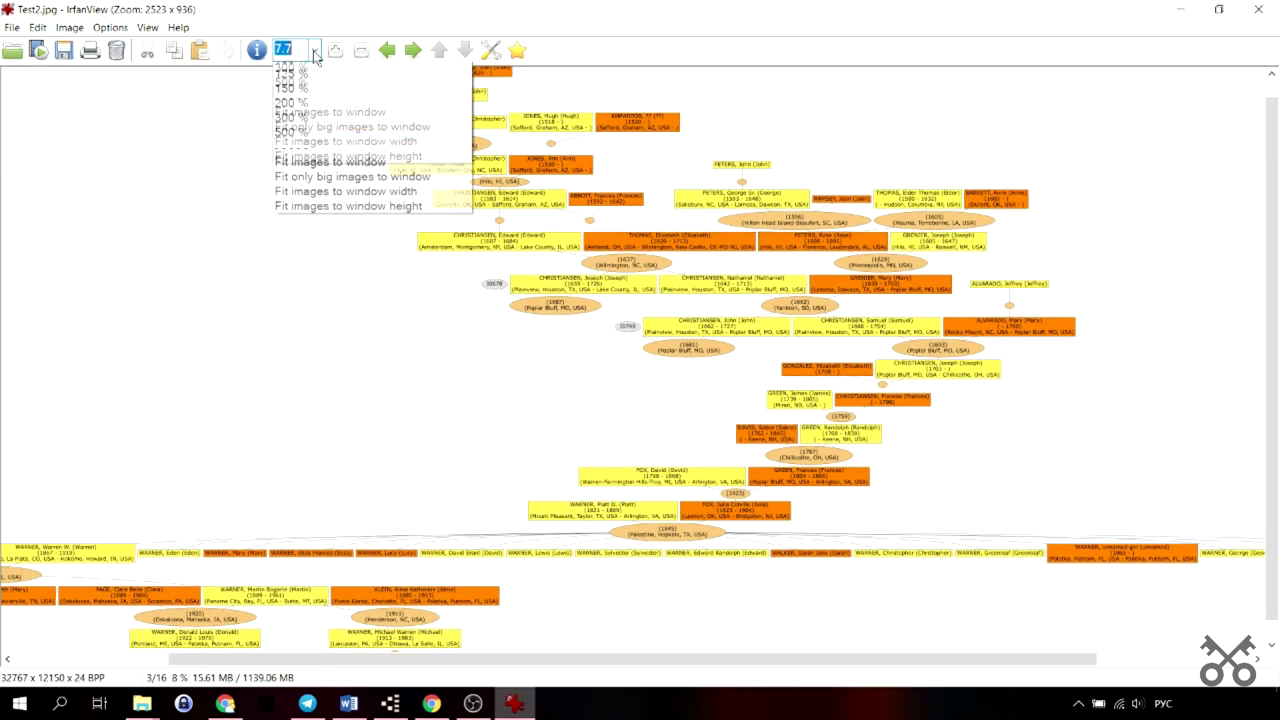
click(306, 220)
drag(886, 215, 898, 239)
drag(617, 658, 658, 655)
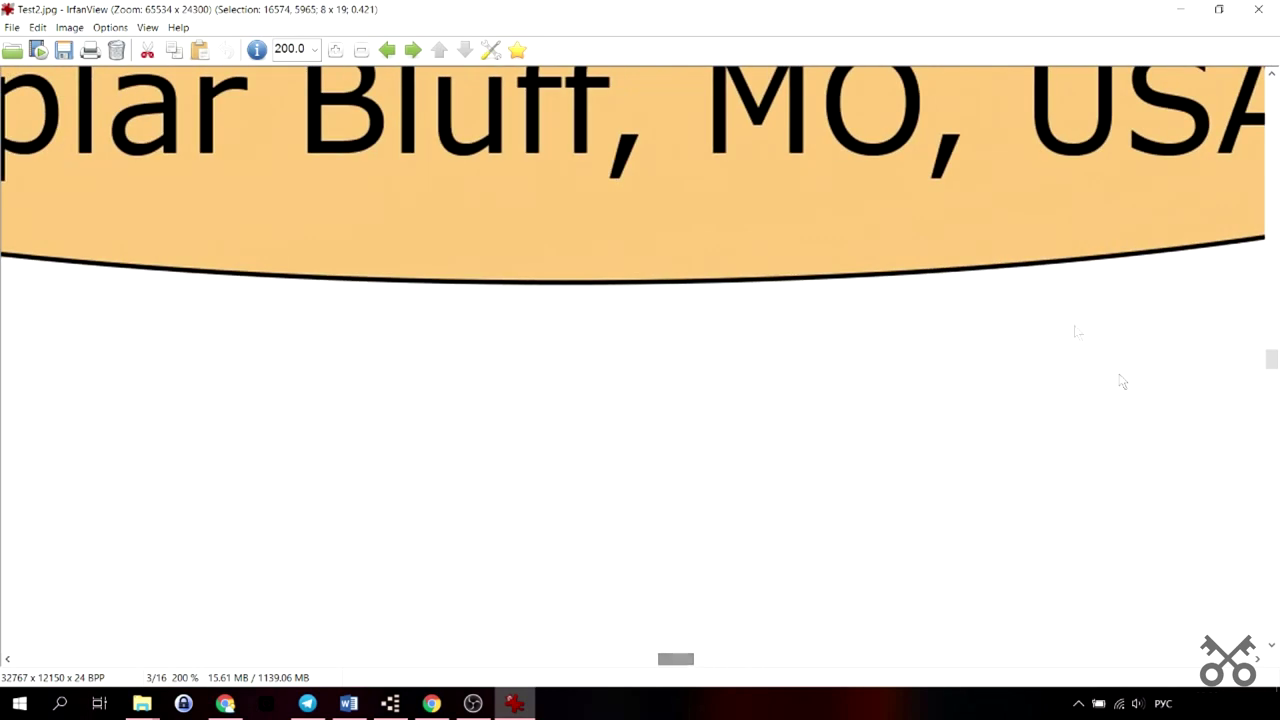
scroll(1047, 302, up, 5)
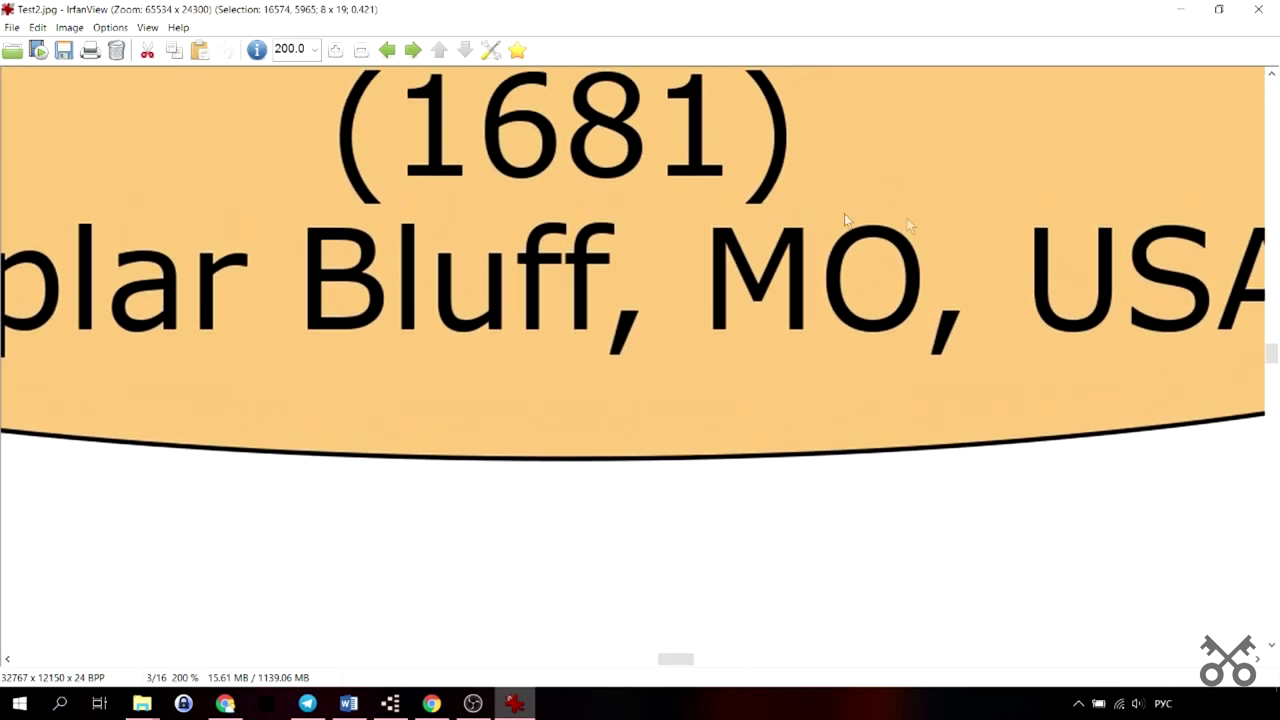
click(296, 49)
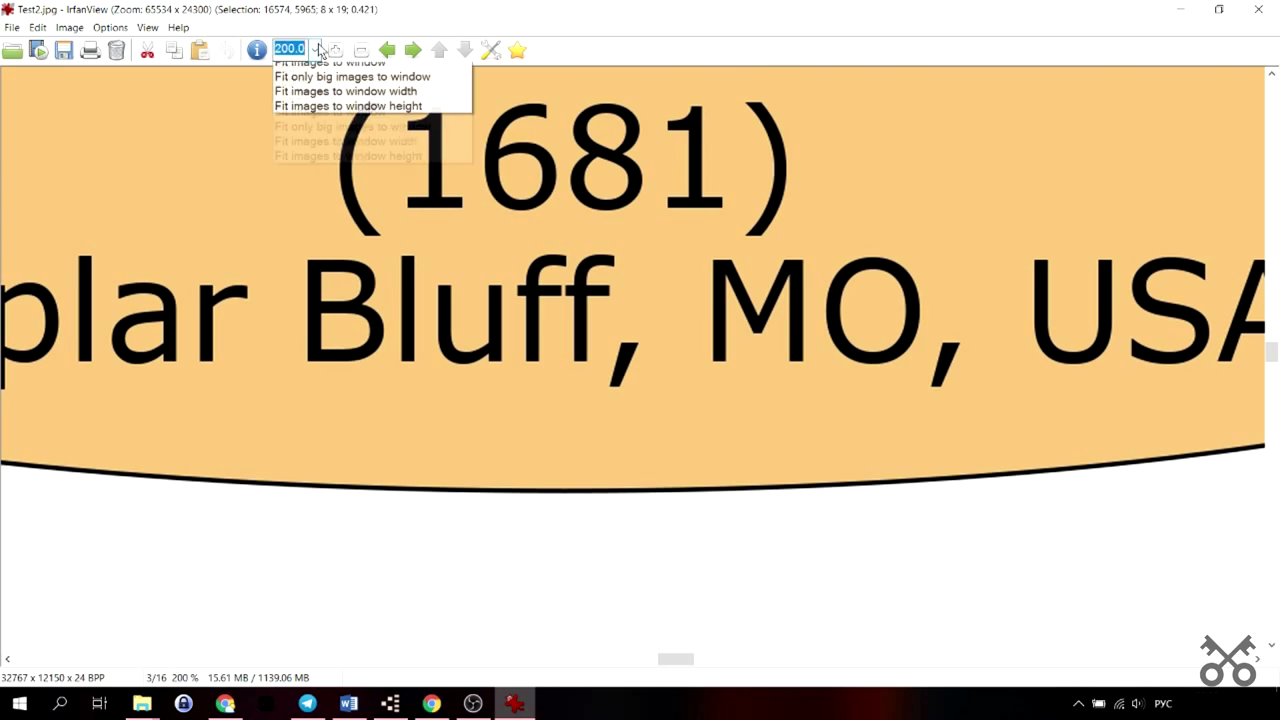
click(288, 173)
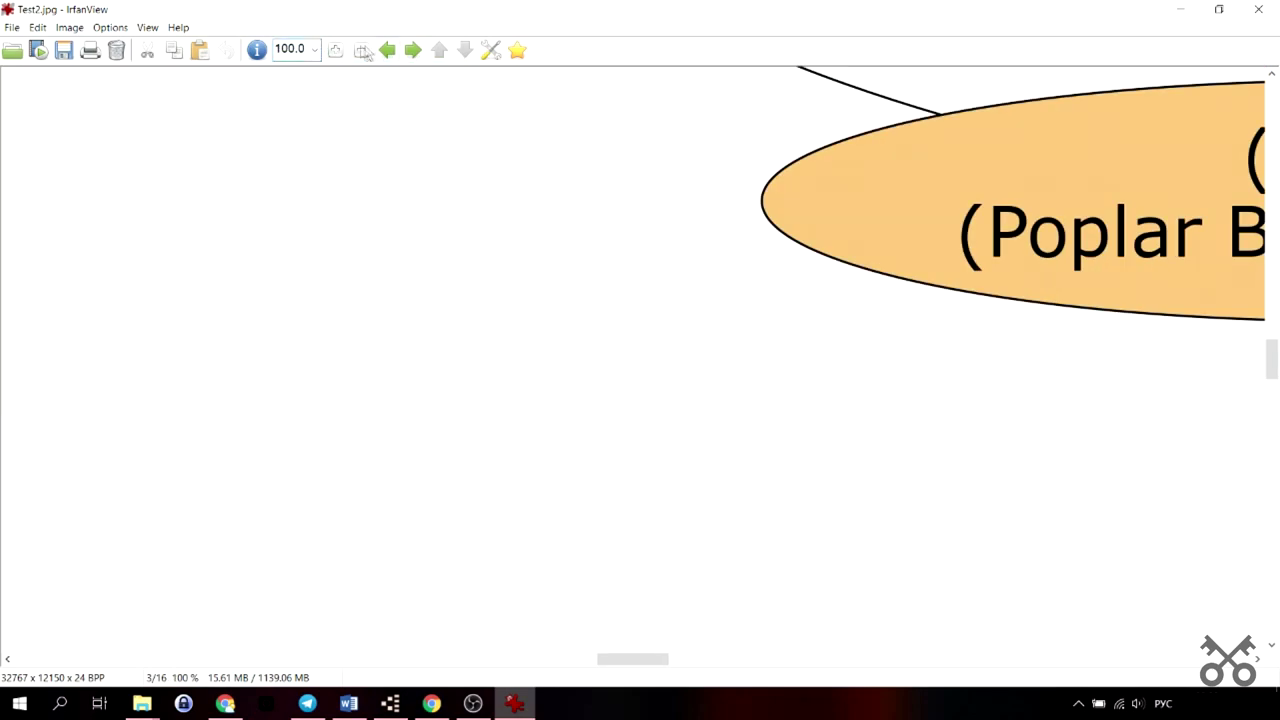